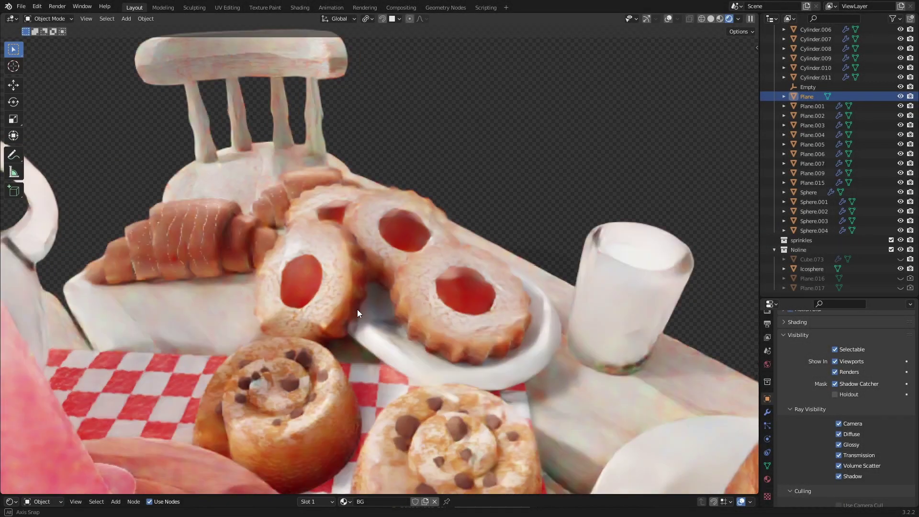
Examine the finished pastry table scene from several angles, including the jam-filled cookies on their plate.
{"action": "middle_click_drag", "start_coordinate": [357, 309], "coordinate": [288, 303]}
{"action": "scroll", "coordinate": [438, 305], "scroll_direction": "up", "scroll_amount": 4}
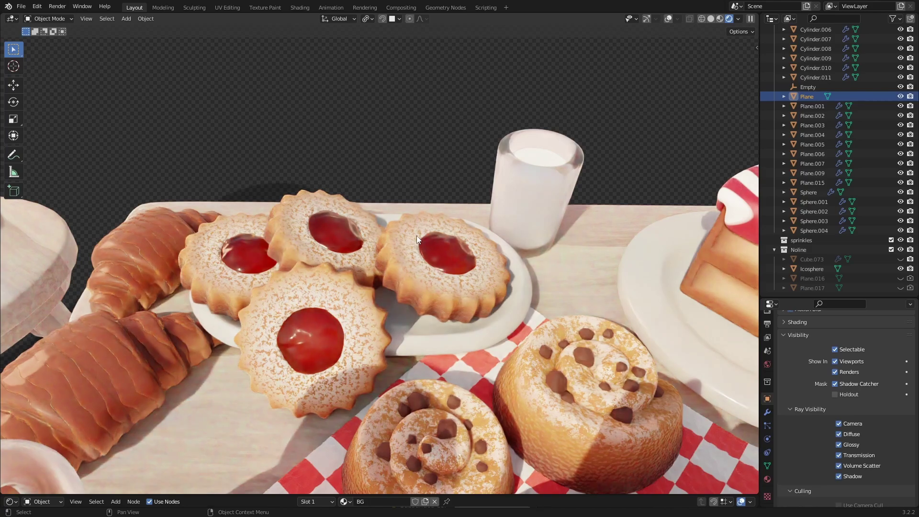
{"action": "scroll", "coordinate": [291, 283], "scroll_direction": "down", "scroll_amount": 4}
{"action": "middle_click_drag", "start_coordinate": [420, 342], "coordinate": [412, 290]}
{"action": "scroll", "coordinate": [369, 331], "scroll_direction": "down", "scroll_amount": 4}
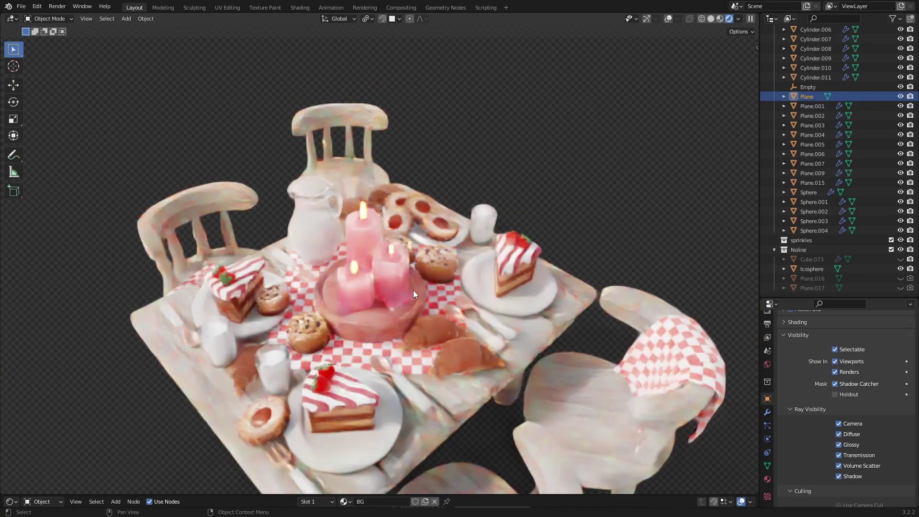
{"action": "middle_click_drag", "start_coordinate": [271, 283], "coordinate": [332, 200]}
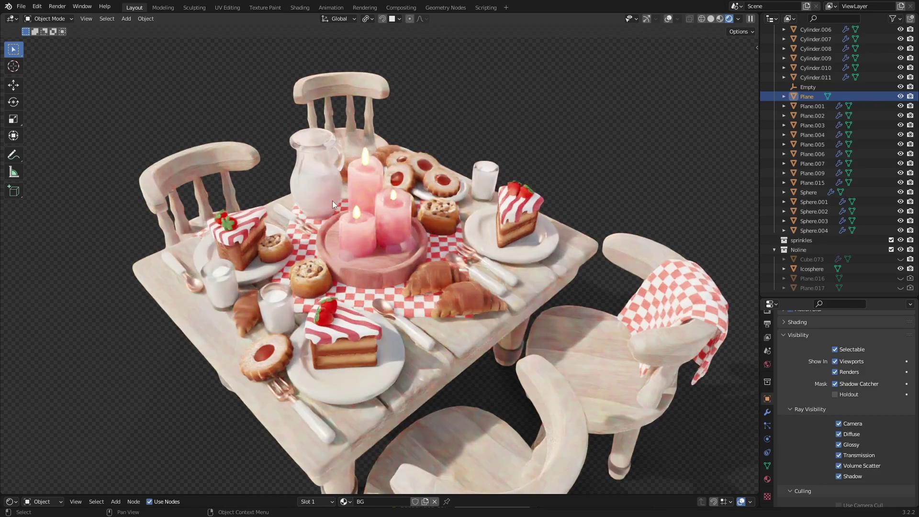
{"action": "middle_click_drag", "start_coordinate": [422, 307], "coordinate": [352, 199]}
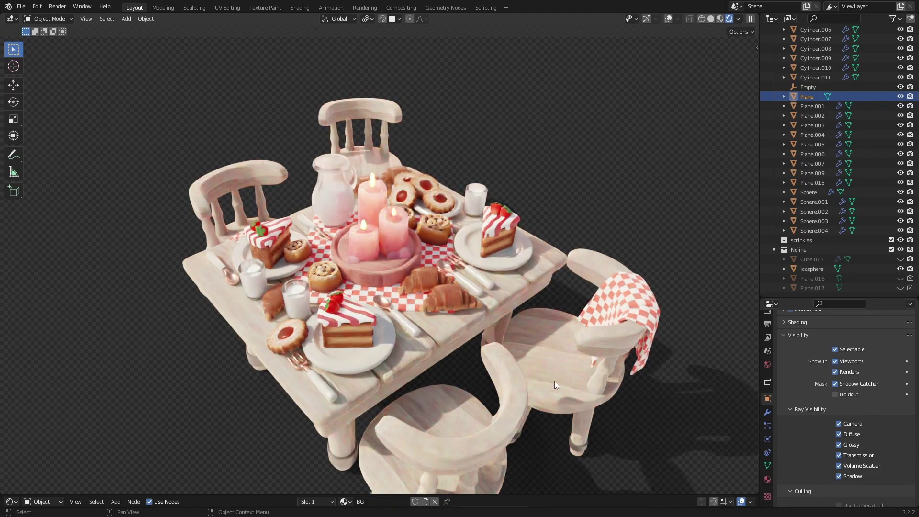
{"action": "scroll", "coordinate": [530, 361], "scroll_direction": "down", "scroll_amount": 3}
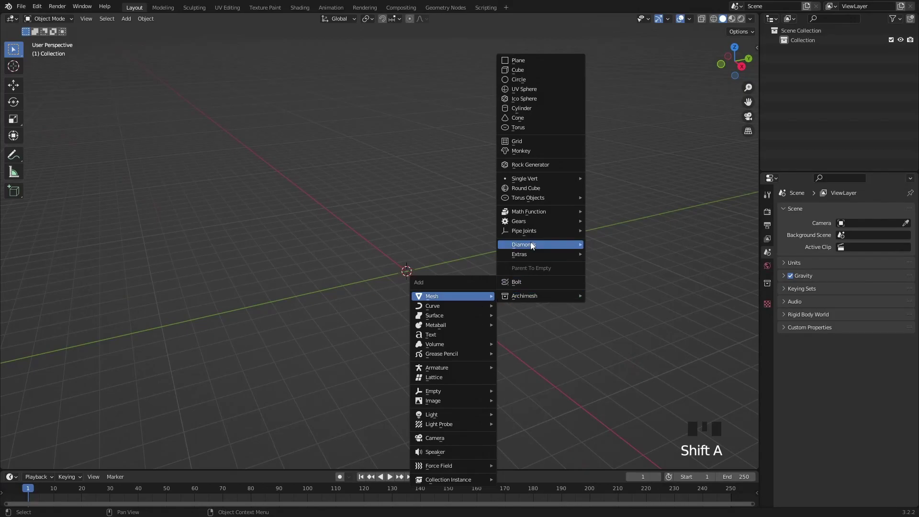
Add a cylinder mesh with 36 vertices and the cap fill type set to Triangle Fan.
{"action": "left_click", "coordinate": [538, 108]}
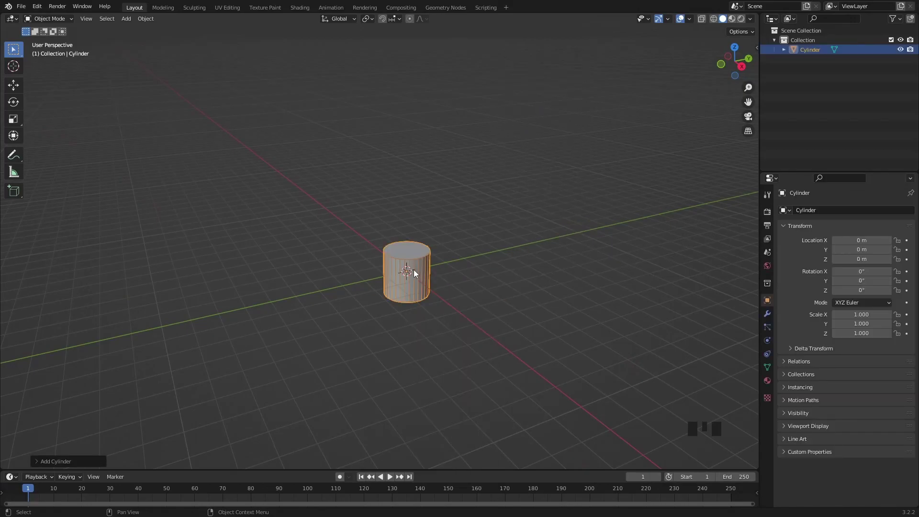
{"action": "left_click", "coordinate": [39, 460]}
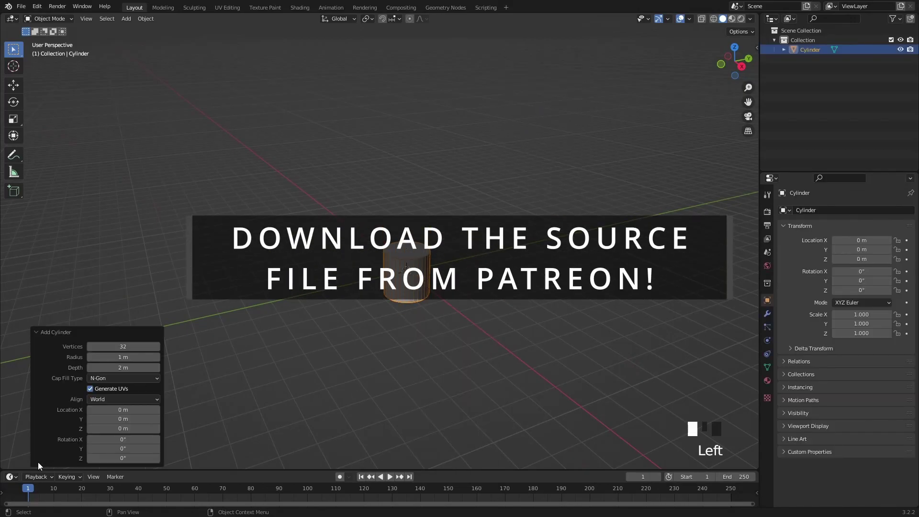
{"action": "left_click", "coordinate": [138, 347]}
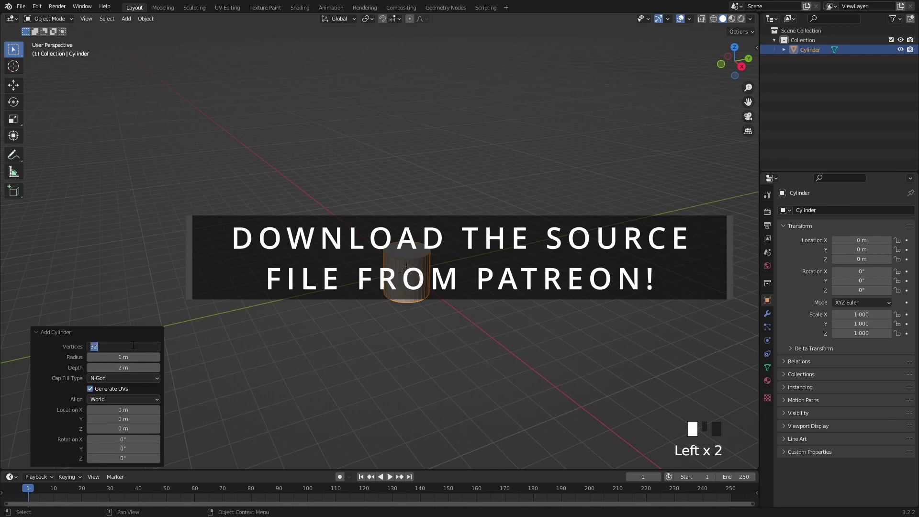
{"action": "type", "text": "3"}
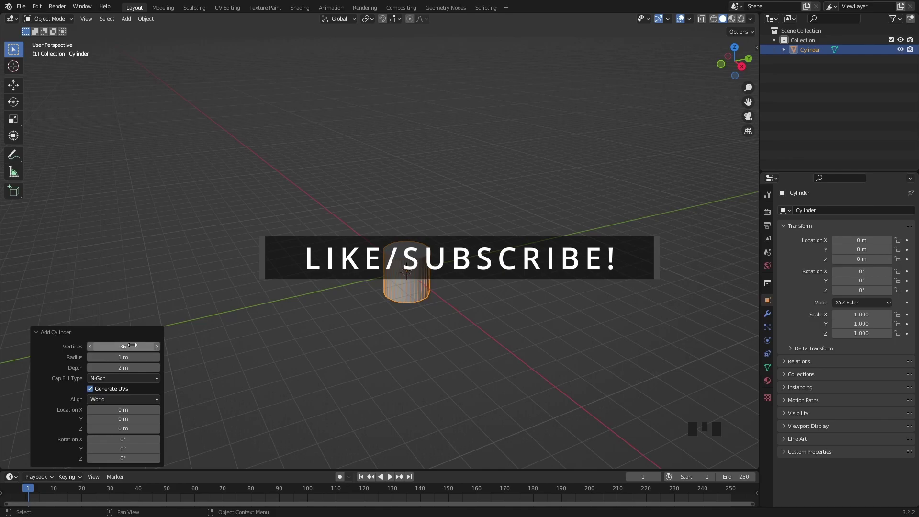
{"action": "left_click", "coordinate": [140, 378]}
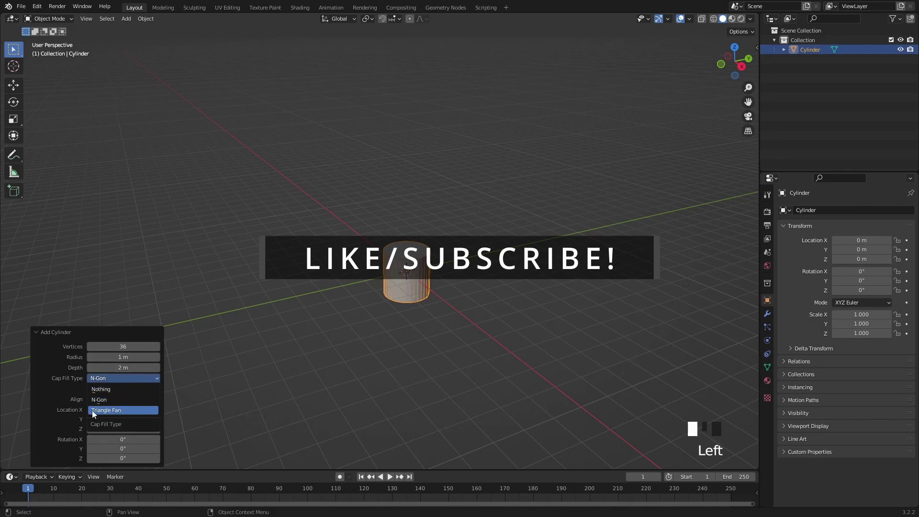
{"action": "left_click", "coordinate": [128, 410]}
{"action": "middle_click_drag", "start_coordinate": [402, 297], "coordinate": [555, 135]}
{"action": "key", "text": "KP_Decimal"}
{"action": "scroll", "coordinate": [409, 295], "scroll_direction": "down", "scroll_amount": 3}
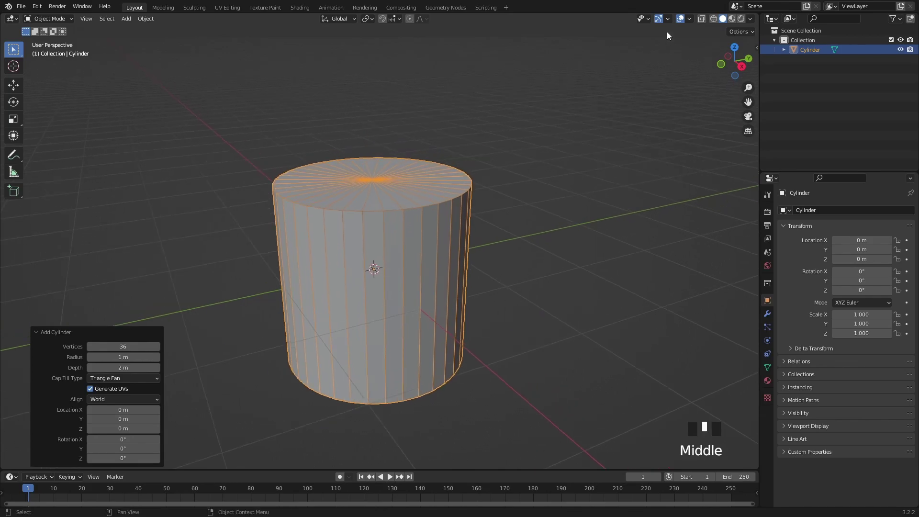
Enable the Move object gizmo, try it by shifting the cylinder, and clear the cylinder's location.
{"action": "left_click", "coordinate": [668, 19]}
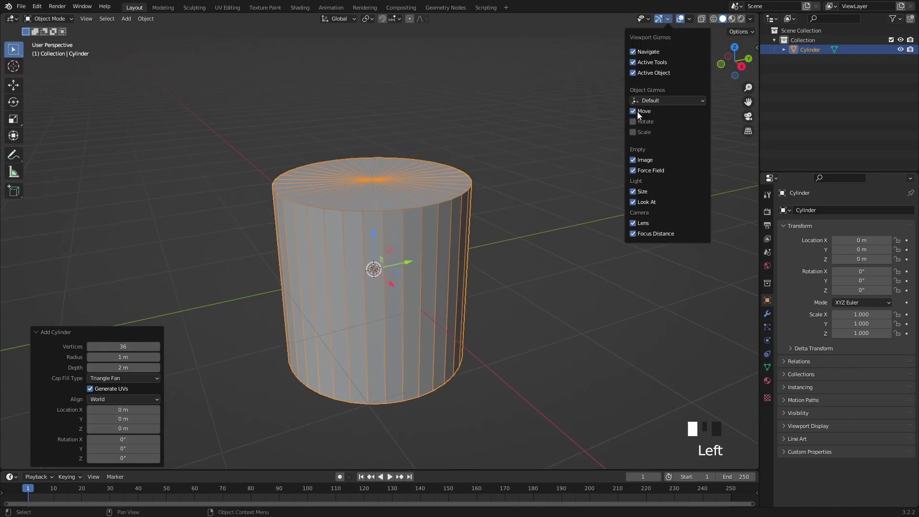
{"action": "left_click_drag", "start_coordinate": [401, 271], "coordinate": [395, 245]}
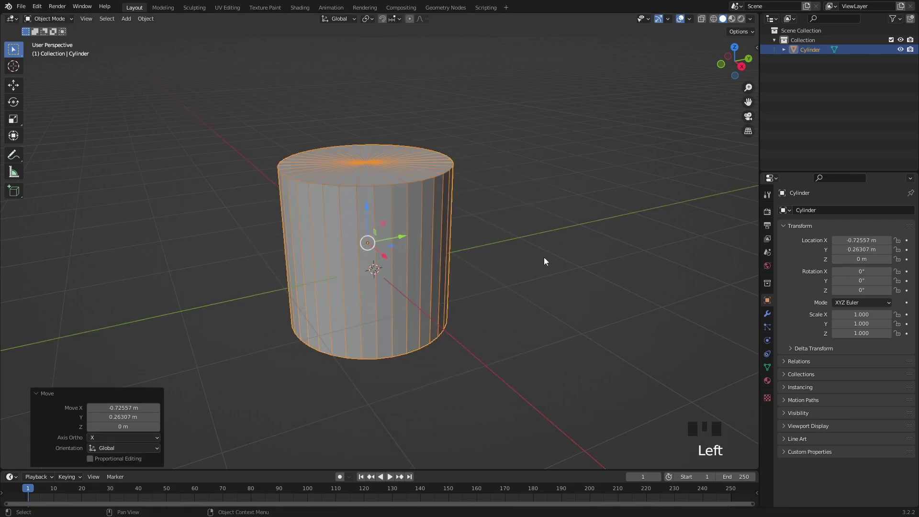
{"action": "key", "text": "alt+g"}
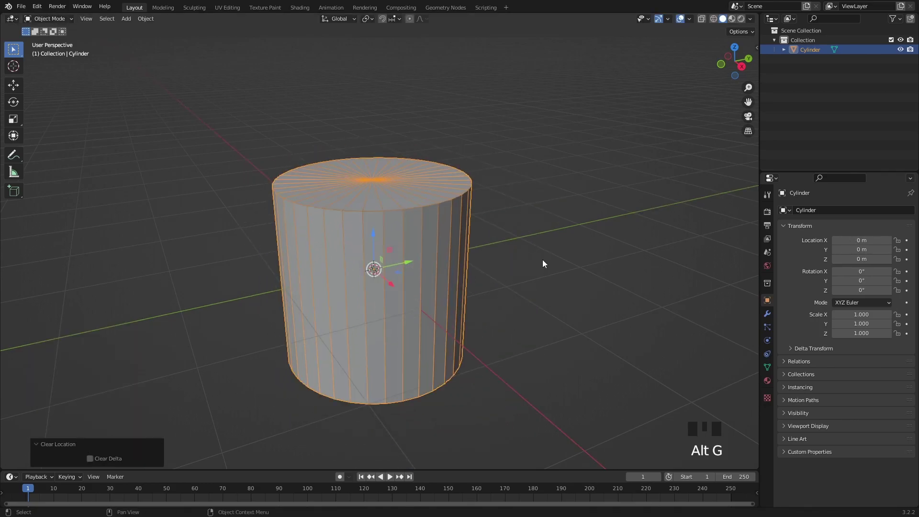
Flatten the cylinder along Z to a scale of about 0.178 and apply its scale.
{"action": "key", "text": "s"}
{"action": "key", "text": "z"}
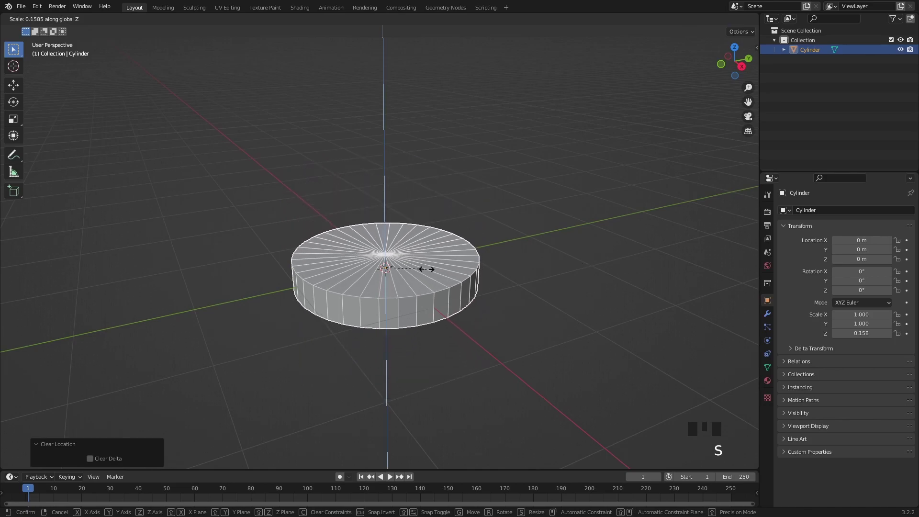
{"action": "mouse_move", "coordinate": [428, 273]}
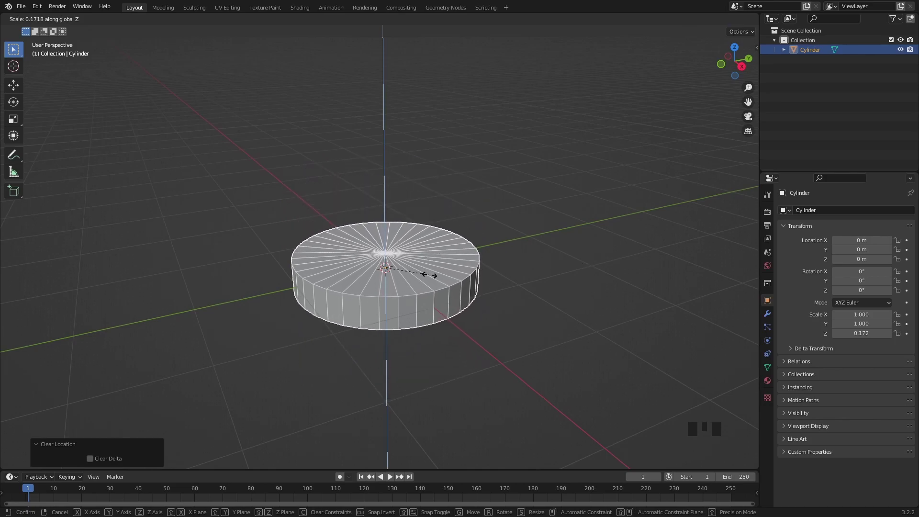
{"action": "left_click", "coordinate": [432, 276]}
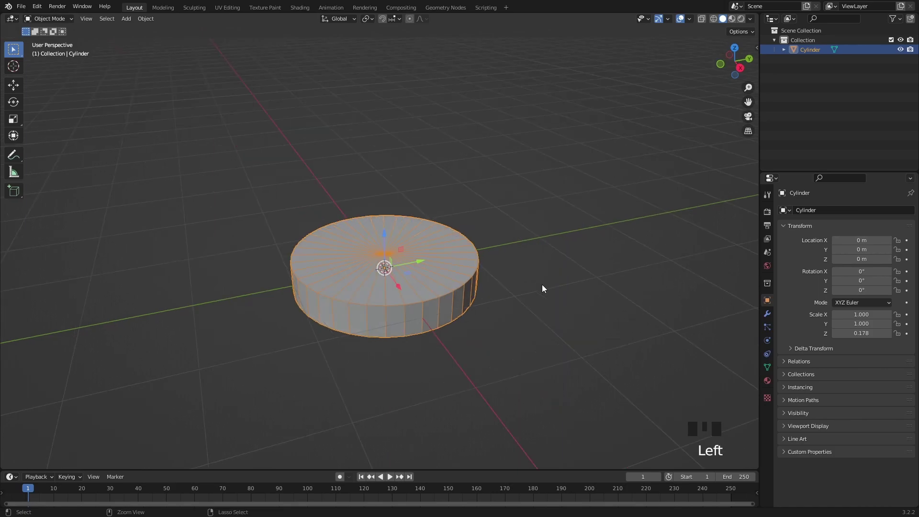
{"action": "key", "text": "ctrl+a"}
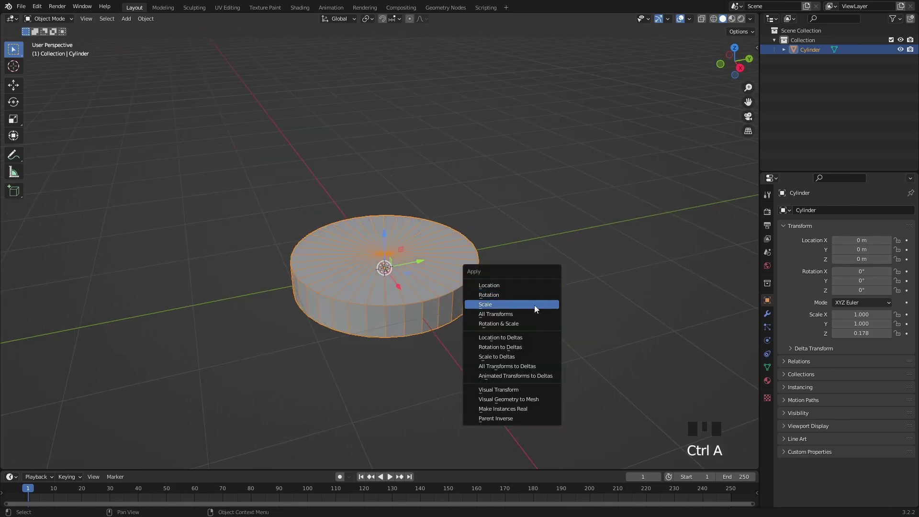
{"action": "left_click", "coordinate": [534, 305]}
In Edit Mode, inset the cylinder's top and bottom cap faces twice, by about 0.25 m and about 0.28 m.
{"action": "key", "text": "Tab"}
{"action": "left_click", "coordinate": [414, 278]}
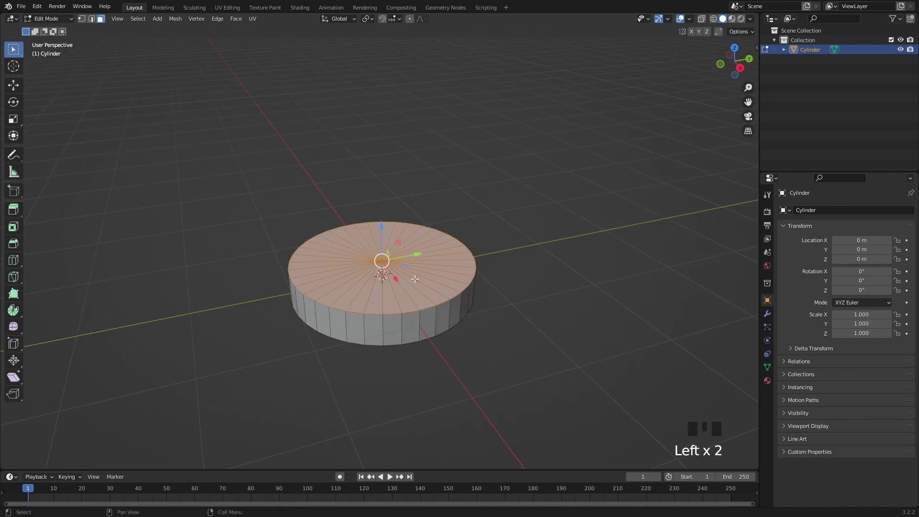
{"action": "middle_click_drag", "start_coordinate": [447, 314], "coordinate": [447, 220]}
{"action": "left_click", "coordinate": [418, 286], "text": "shift"}
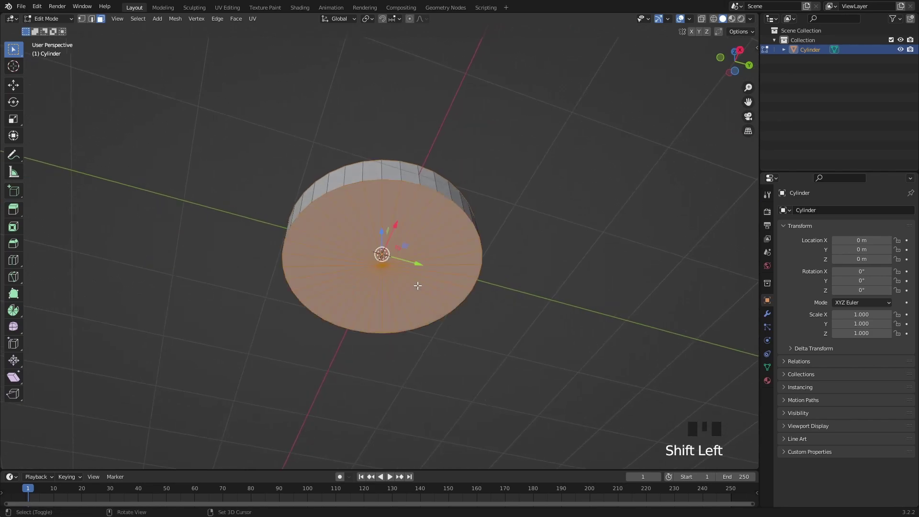
{"action": "middle_click_drag", "start_coordinate": [418, 286], "coordinate": [455, 293]}
{"action": "key", "text": "i"}
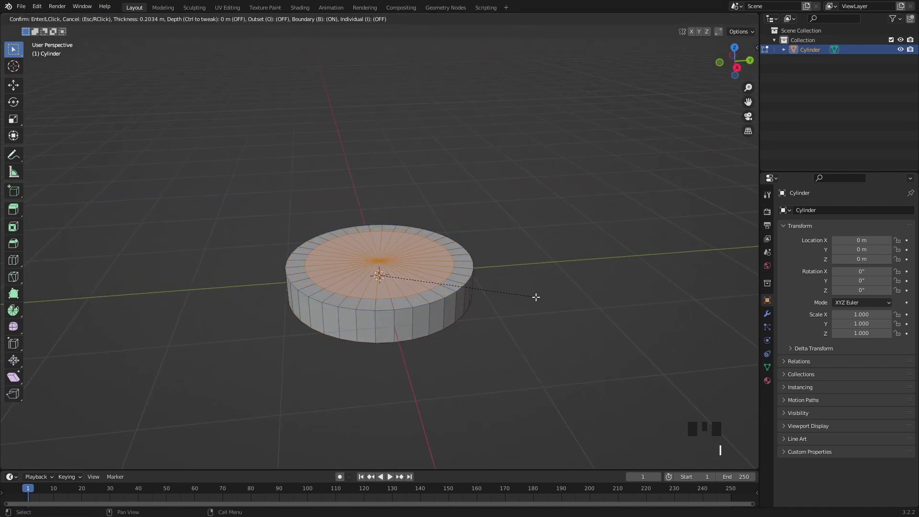
{"action": "left_click", "coordinate": [534, 296]}
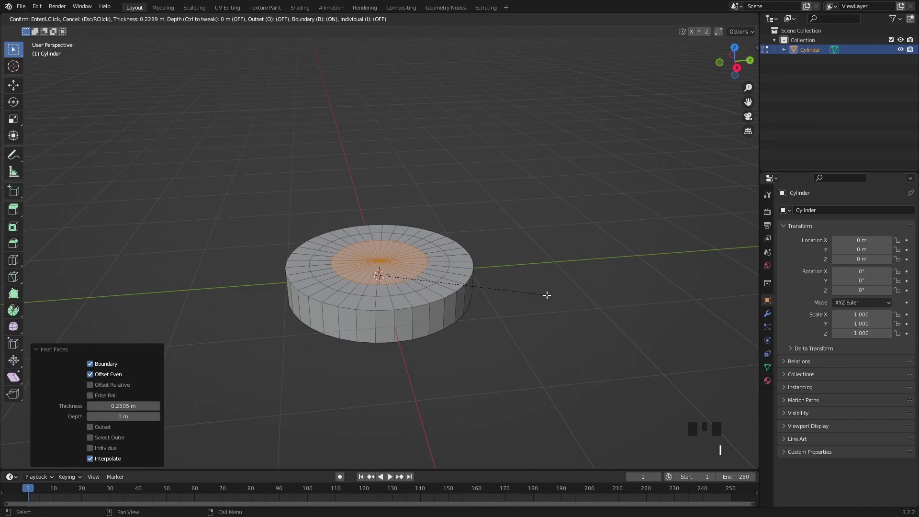
{"action": "key", "text": "i"}
{"action": "left_click", "coordinate": [543, 294]}
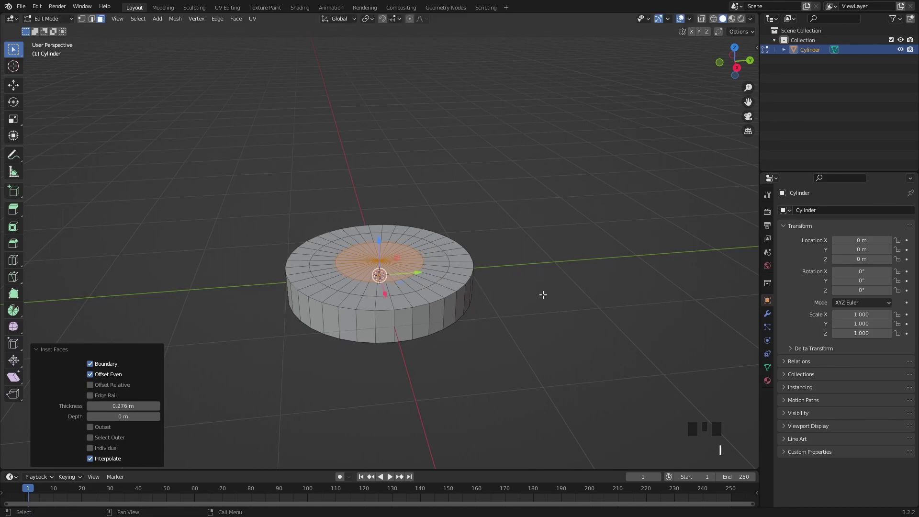
Select every other vertical edge around the cylinder's side and scale them inward without affecting Z to form a zigzag rim.
{"action": "key", "text": "2"}
{"action": "scroll", "coordinate": [382, 328], "scroll_direction": "up", "scroll_amount": 2}
{"action": "left_click", "coordinate": [329, 303], "text": "shift"}
{"action": "middle_click_drag", "start_coordinate": [381, 329], "coordinate": [578, 317]}
{"action": "left_click", "coordinate": [337, 311], "text": "shift"}
{"action": "left_click", "coordinate": [285, 297], "text": "shift"}
{"action": "key", "text": "s"}
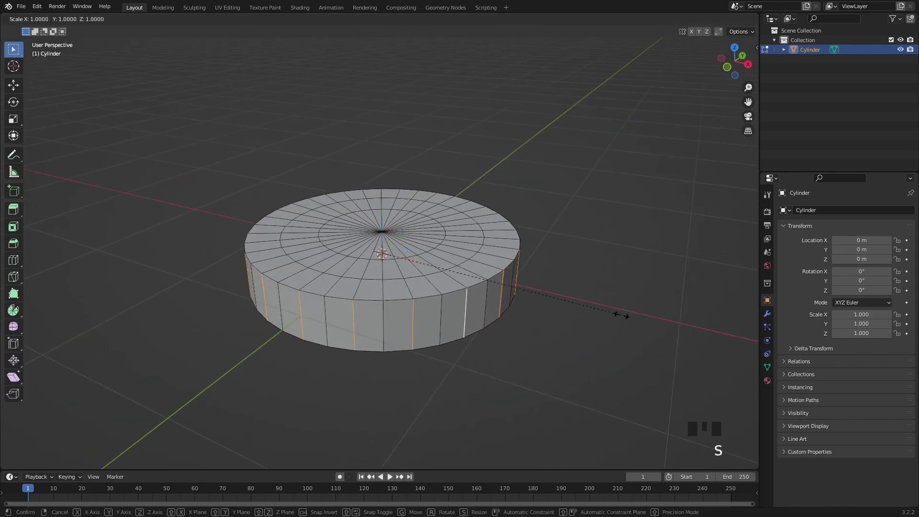
{"action": "key", "text": "shift+z"}
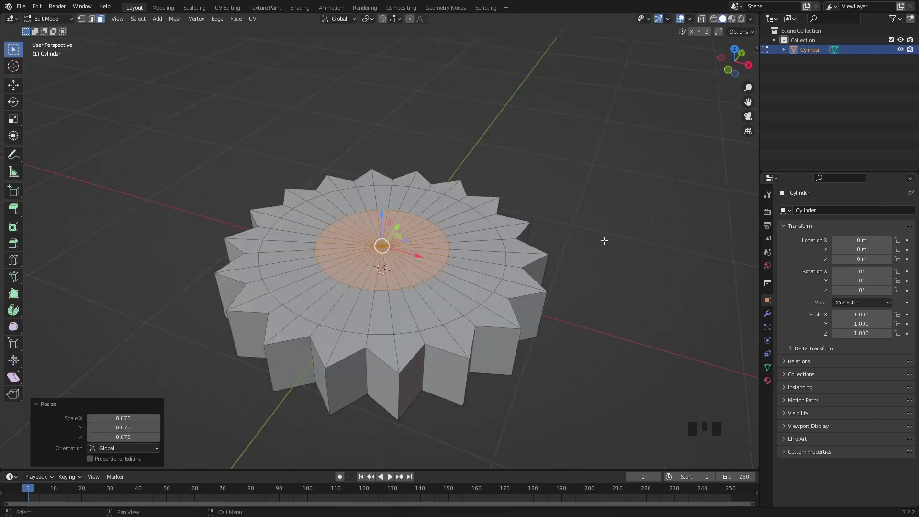
Extrude the top's central faces down about 0.177 m and inset the recess floor twice, by about 0.127 m and 0.112 m.
{"action": "key", "text": "e"}
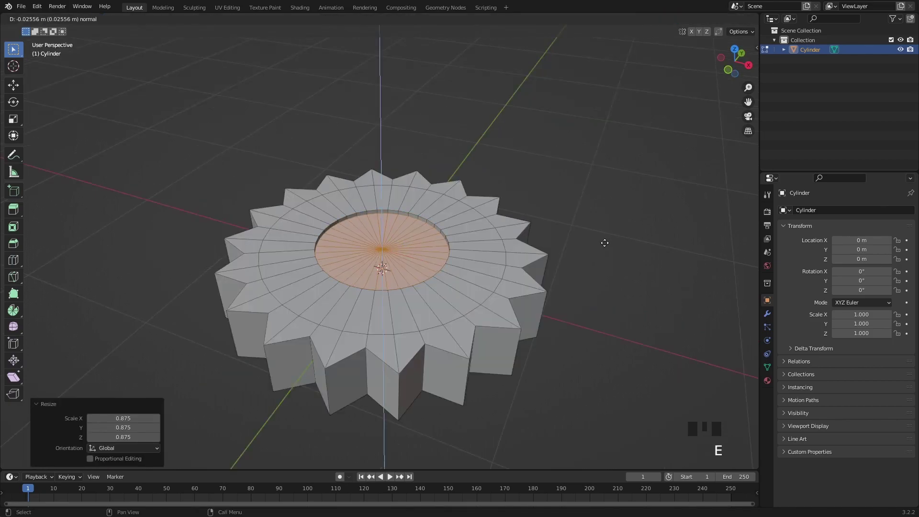
{"action": "left_click", "coordinate": [605, 260]}
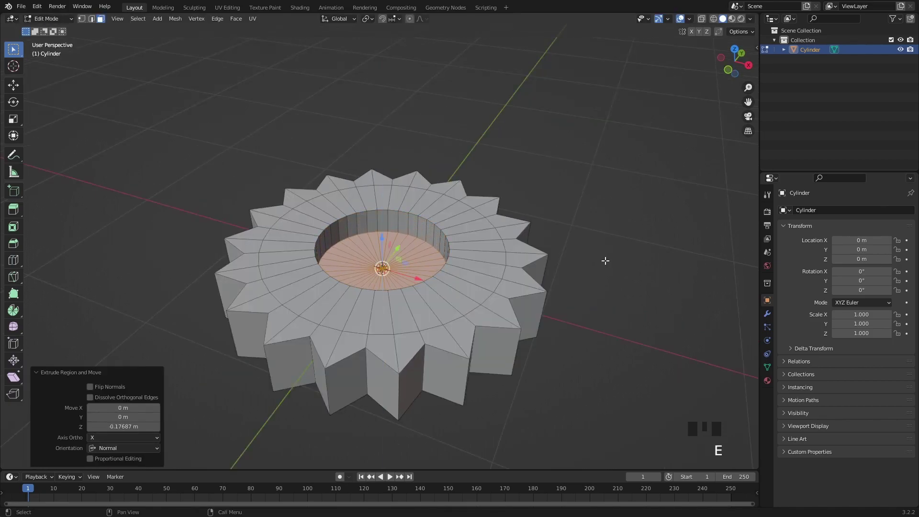
{"action": "key", "text": "i"}
{"action": "left_click", "coordinate": [620, 267]}
{"action": "key", "text": "i"}
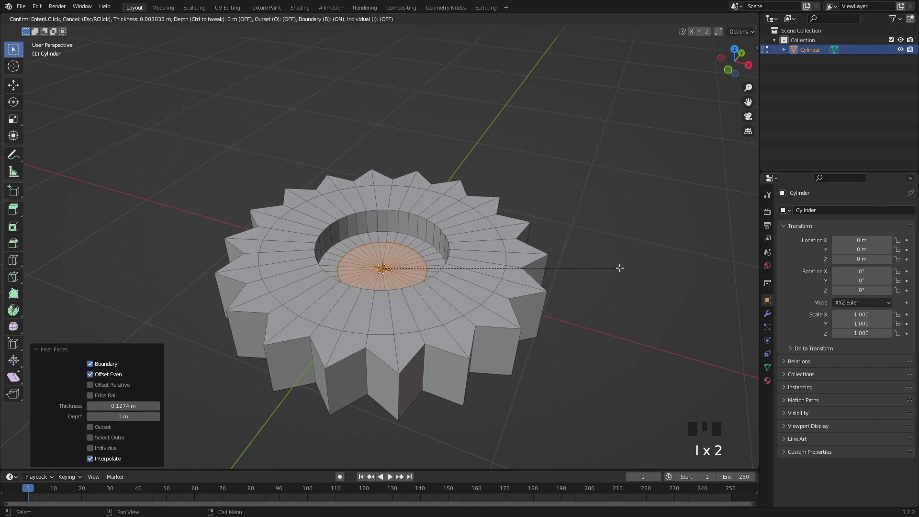
{"action": "left_click", "coordinate": [605, 269]}
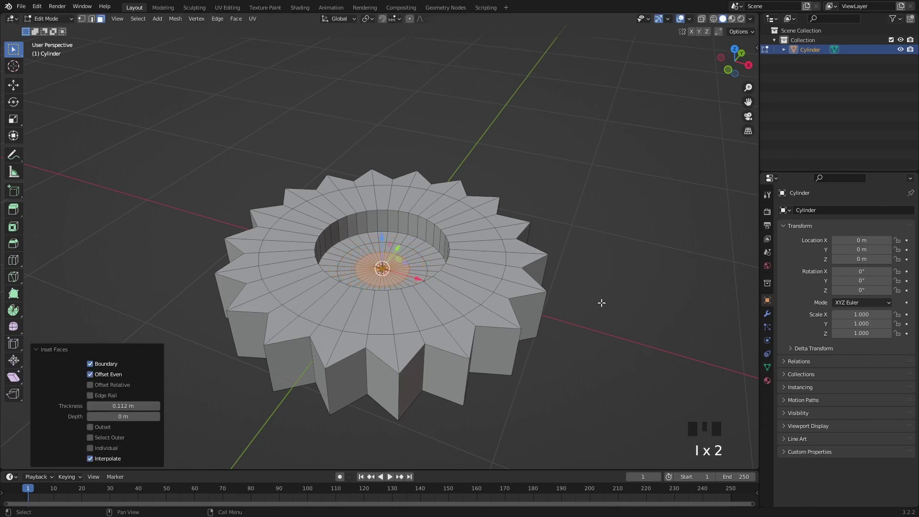
Back in Object Mode, add a Subdivision Surface modifier to the cookie with viewport and render levels of 3.
{"action": "key", "text": "Tab"}
{"action": "left_click", "coordinate": [767, 313]}
{"action": "left_click", "coordinate": [804, 210]}
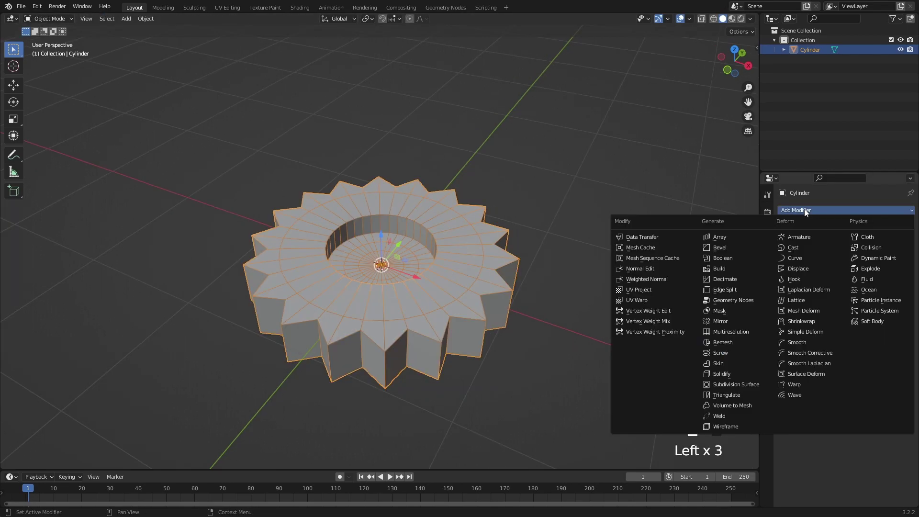
{"action": "left_click", "coordinate": [750, 385]}
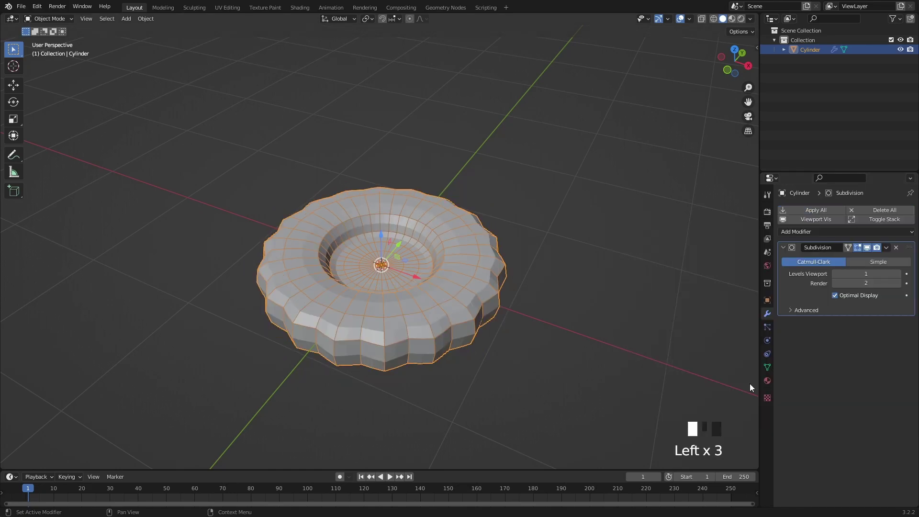
{"action": "left_click", "coordinate": [898, 273]}
{"action": "left_click", "coordinate": [898, 274]}
{"action": "left_click", "coordinate": [898, 283]}
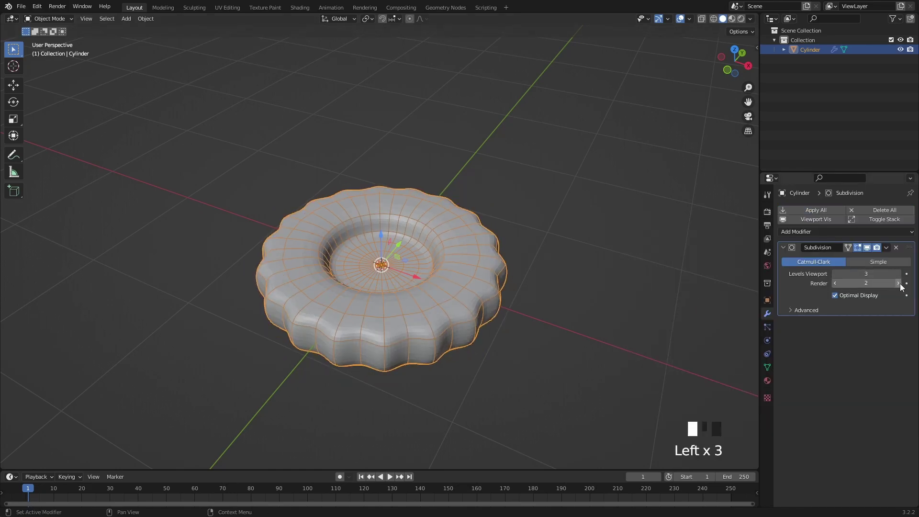
Shade the cookie smooth and deselect it.
{"action": "right_click", "coordinate": [508, 288]}
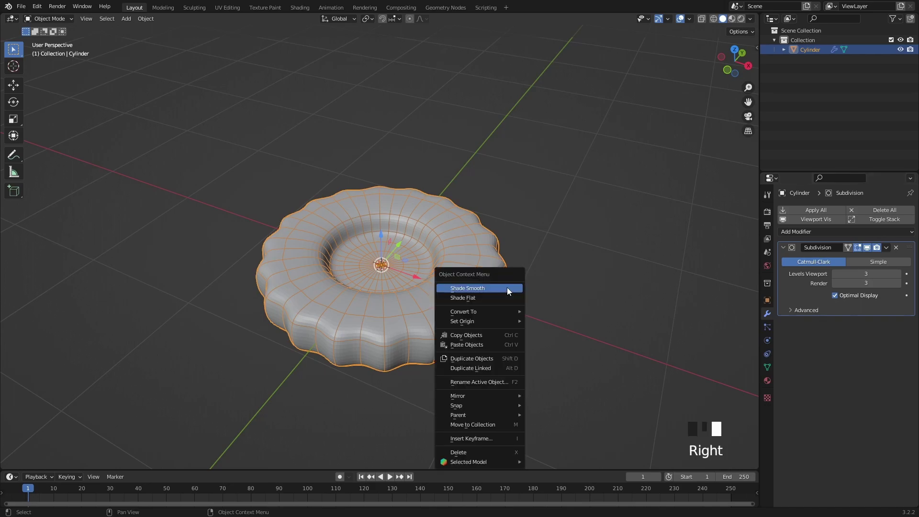
{"action": "left_click", "coordinate": [561, 283]}
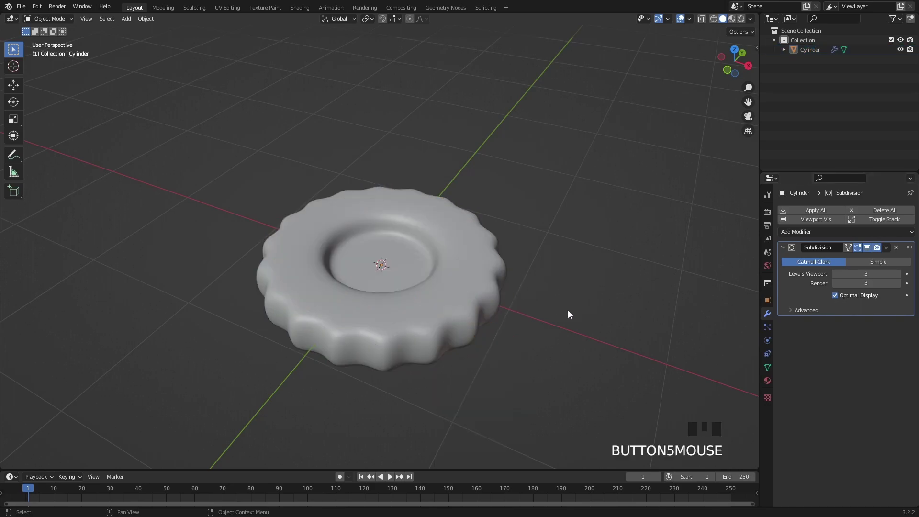
{"action": "middle_click_drag", "start_coordinate": [555, 324], "coordinate": [527, 324]}
{"action": "scroll", "coordinate": [527, 324], "scroll_direction": "up", "scroll_amount": 2}
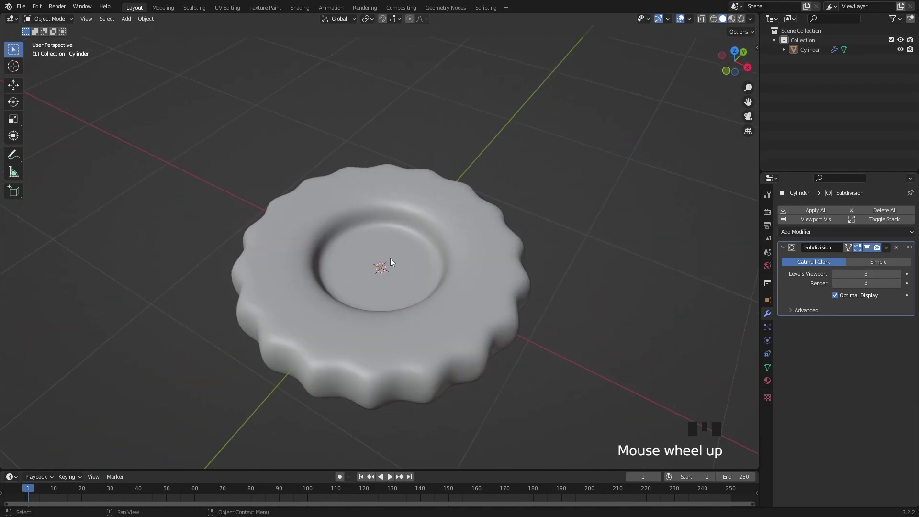
Bevel the edge loop around the cookie recess's upper rim by about 0.018 m with one segment, ending in Object Mode with nothing selected.
{"action": "key", "text": "Tab"}
{"action": "key", "text": "2"}
{"action": "left_click", "coordinate": [353, 199], "text": "alt"}
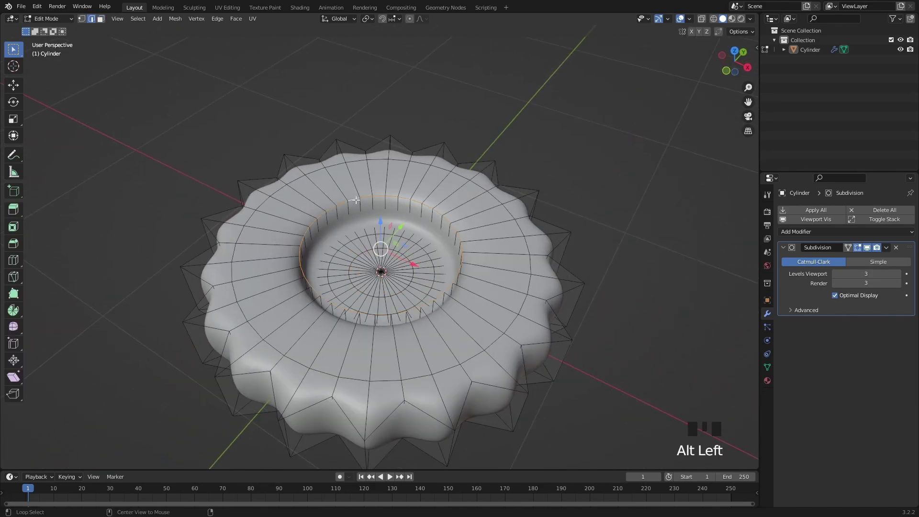
{"action": "key", "text": "ctrl+b"}
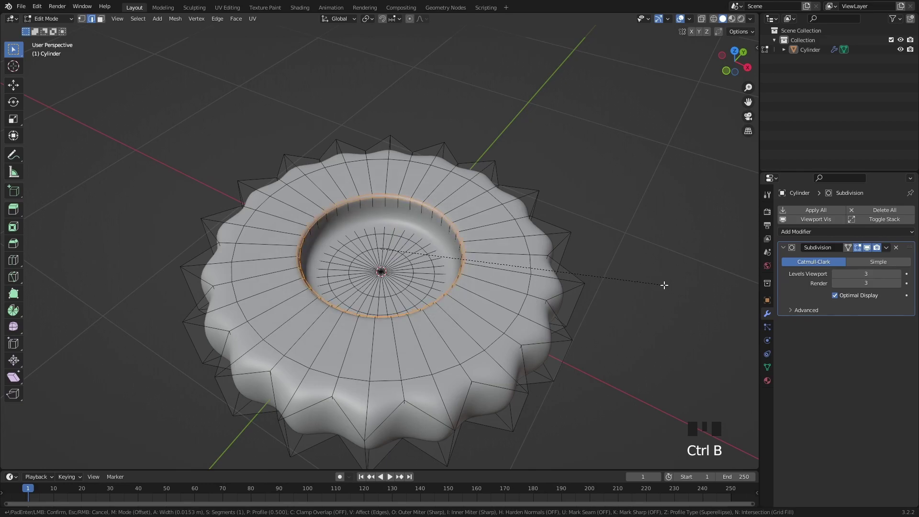
{"action": "left_click", "coordinate": [664, 285]}
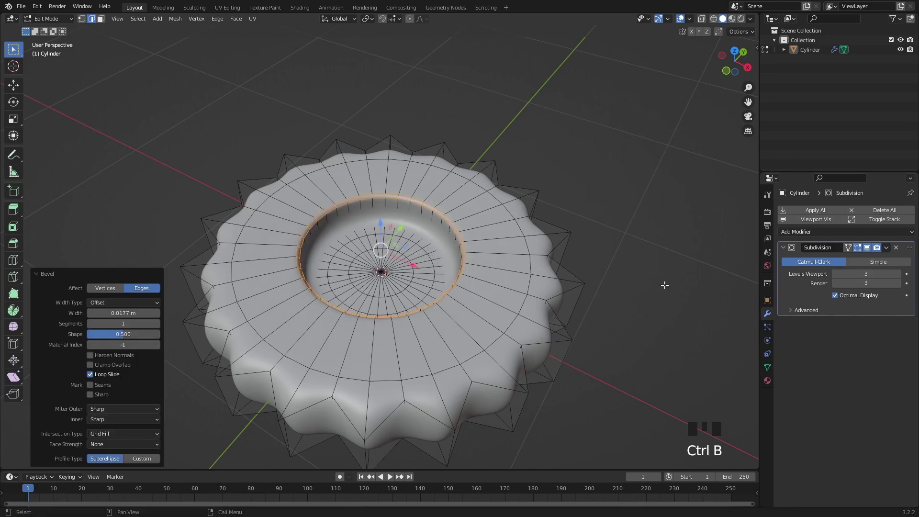
{"action": "key", "text": "Tab"}
{"action": "left_click", "coordinate": [504, 279]}
{"action": "scroll", "coordinate": [501, 282], "scroll_direction": "down", "scroll_amount": 2}
Add a UV sphere at the cookie's centre and, in front view, scale it uniformly by about 0.534 and again by about 0.814.
{"action": "key", "text": "shift+a"}
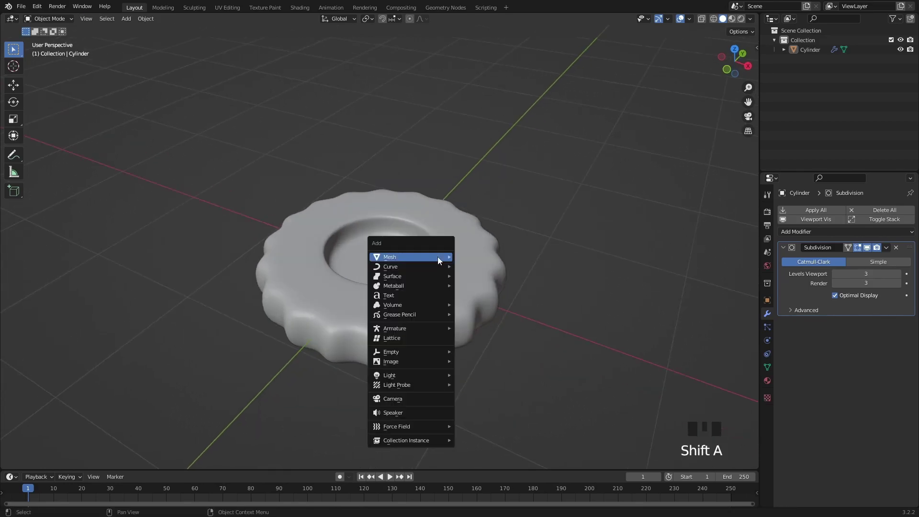
{"action": "mouse_move", "coordinate": [437, 257]}
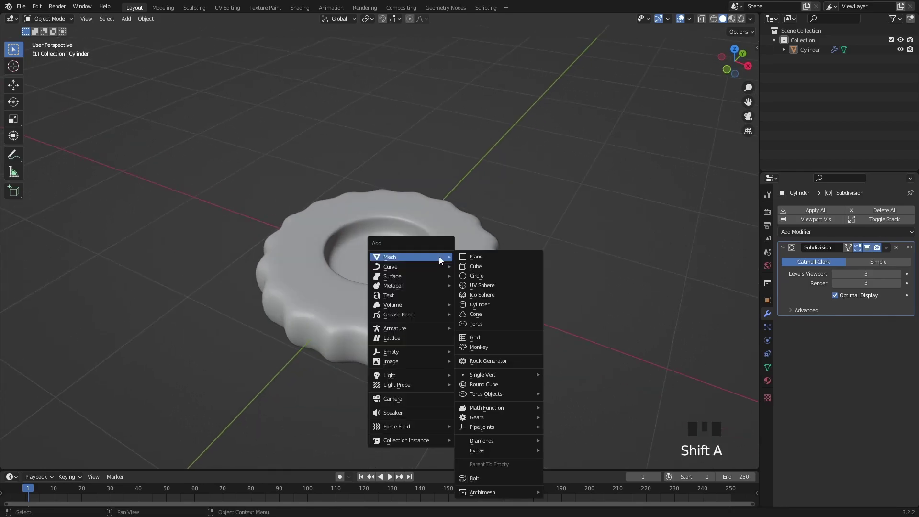
{"action": "left_click", "coordinate": [488, 285]}
{"action": "key", "text": "KP_1"}
{"action": "key", "text": "s"}
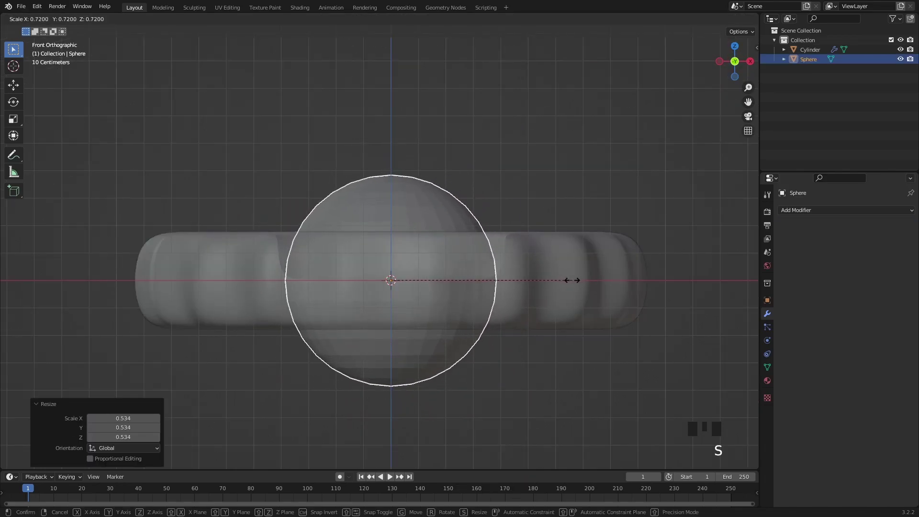
{"action": "left_click", "coordinate": [596, 285]}
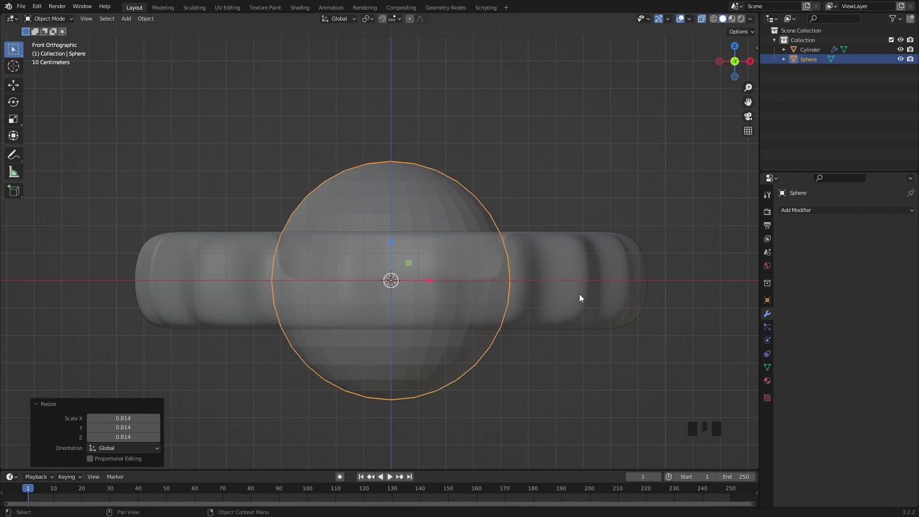
Delete the faces of the sphere's lower half in Edit Mode, leaving a dome, and return to Object Mode.
{"action": "key", "text": "Tab"}
{"action": "key", "text": "3"}
{"action": "left_click_drag", "start_coordinate": [242, 283], "coordinate": [592, 410]}
{"action": "key", "text": "x"}
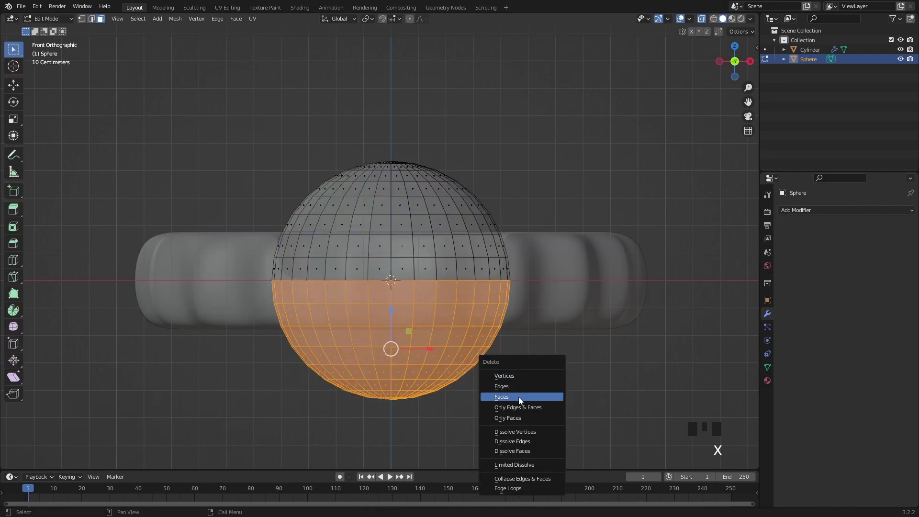
{"action": "left_click", "coordinate": [518, 398]}
{"action": "key", "text": "Tab"}
Flatten the dome by scaling it along Z to roughly half its height.
{"action": "key", "text": "s"}
{"action": "key", "text": "z"}
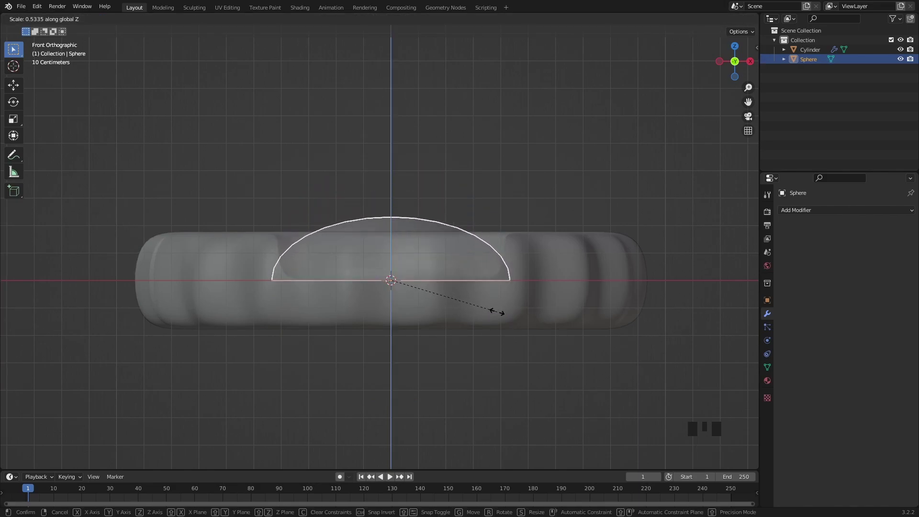
{"action": "left_click", "coordinate": [497, 312]}
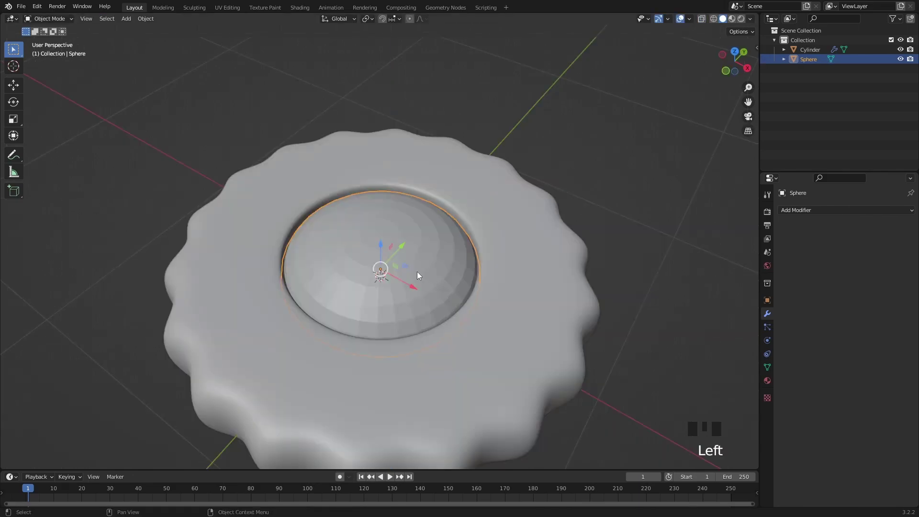
Shade the dome smooth, add a Subdivision Surface modifier with viewport and render levels of 3, and deselect it.
{"action": "right_click", "coordinate": [418, 272]}
{"action": "left_click", "coordinate": [802, 211]}
{"action": "left_click", "coordinate": [745, 382]}
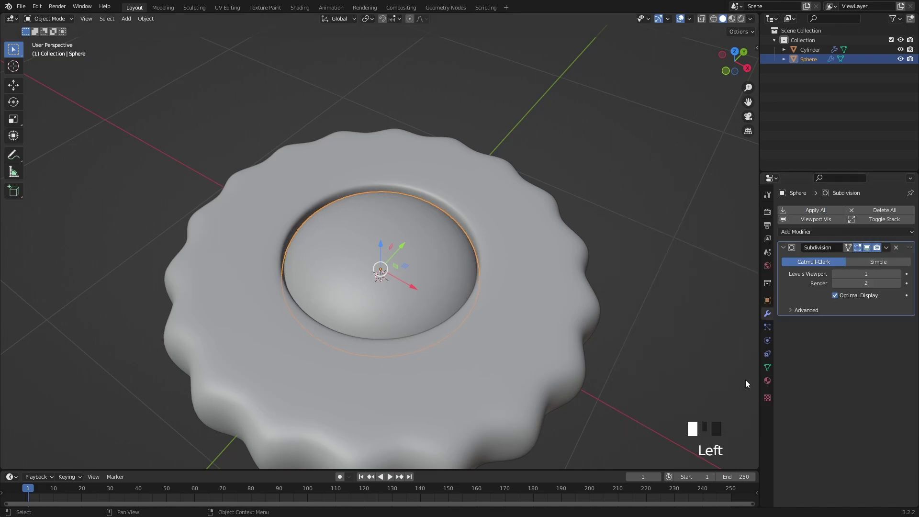
{"action": "left_click", "coordinate": [899, 273]}
{"action": "left_click", "coordinate": [899, 273]}
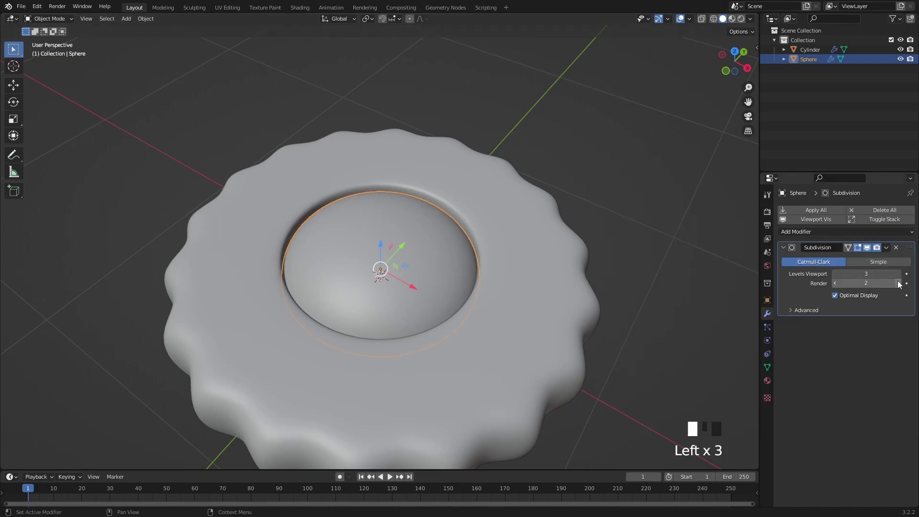
{"action": "left_click", "coordinate": [898, 283]}
{"action": "left_click", "coordinate": [682, 322]}
{"action": "scroll", "coordinate": [427, 282], "scroll_direction": "down", "scroll_amount": 2}
{"action": "middle_click_drag", "start_coordinate": [426, 282], "coordinate": [496, 276], "text": "shift"}
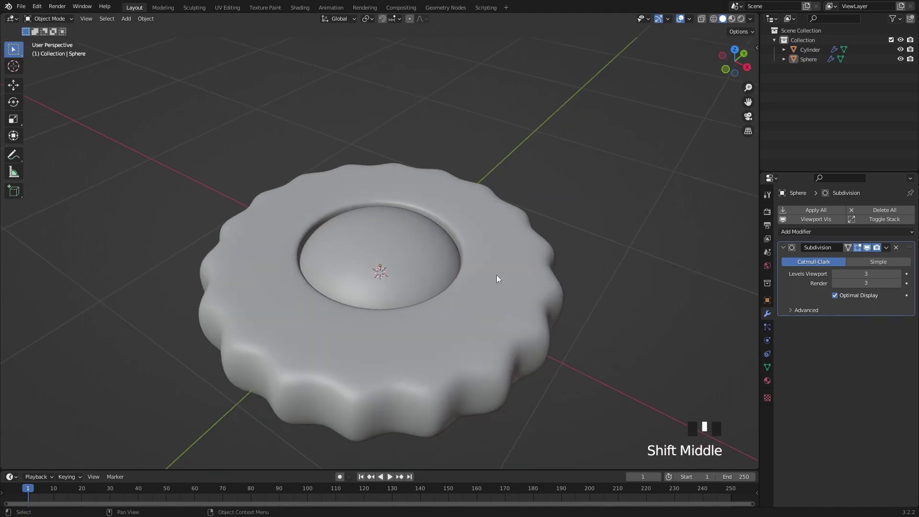
Add a Displace modifier to the dome and create a new texture for it.
{"action": "left_click", "coordinate": [818, 232]}
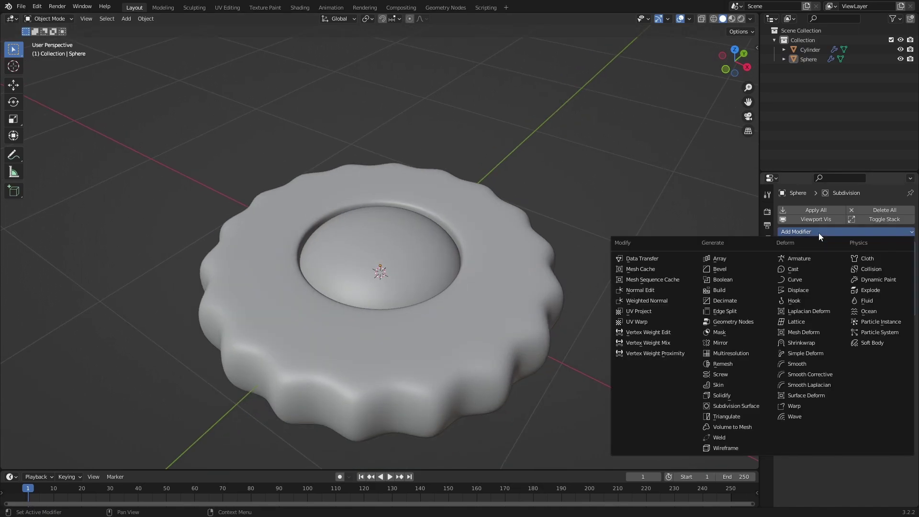
{"action": "left_click", "coordinate": [800, 289]}
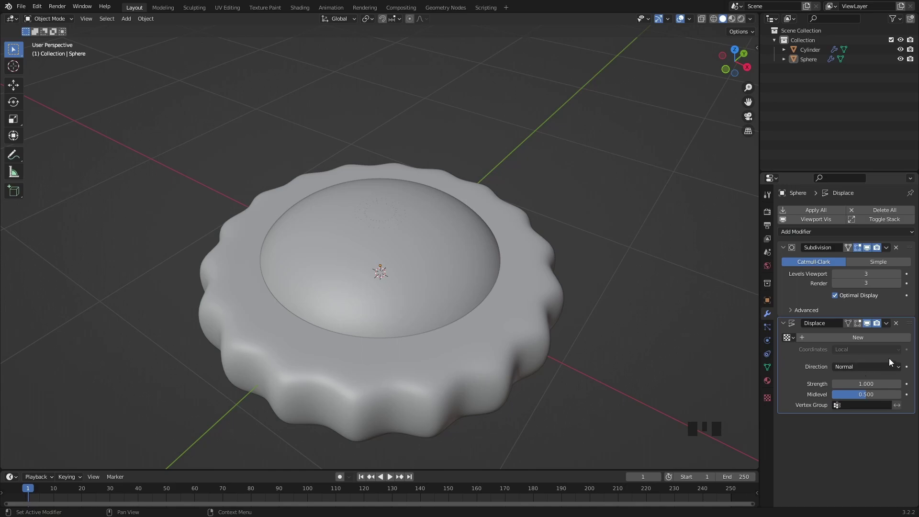
{"action": "left_click", "coordinate": [853, 337]}
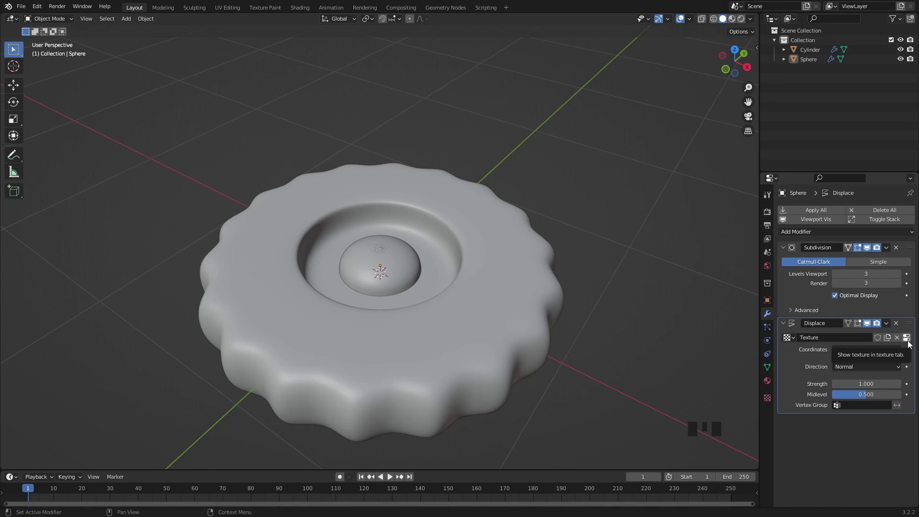
Rename the displacement texture as Jelly and set its type to Clouds.
{"action": "left_click", "coordinate": [906, 338]}
{"action": "double_click", "coordinate": [812, 226]}
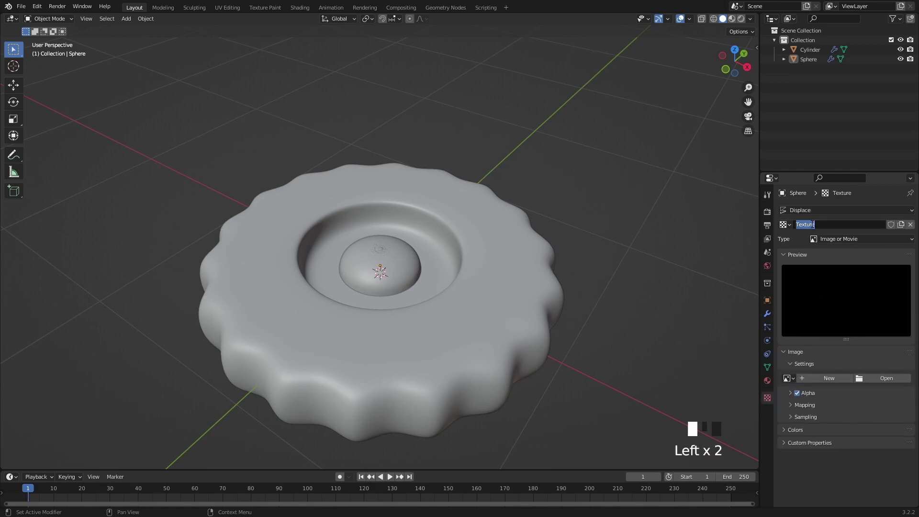
{"action": "type", "text": "Jelly"}
{"action": "key", "text": "Return"}
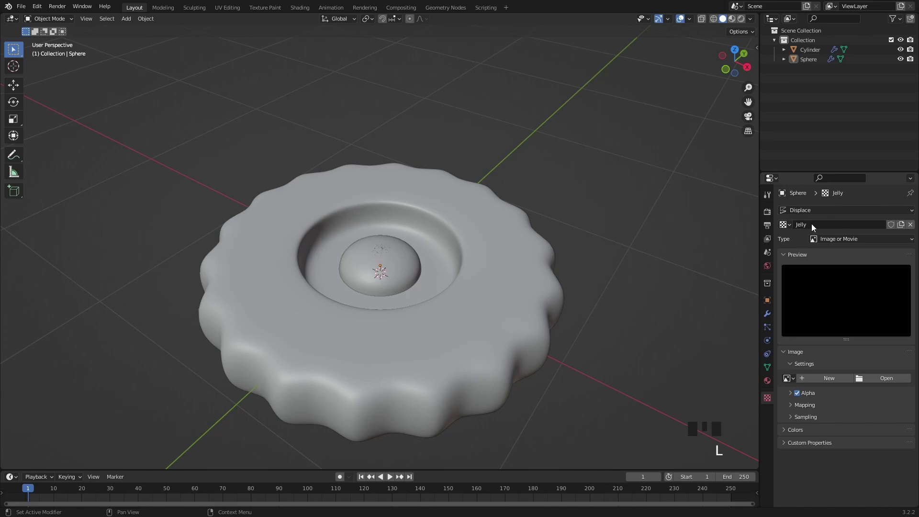
{"action": "left_click", "coordinate": [849, 239]}
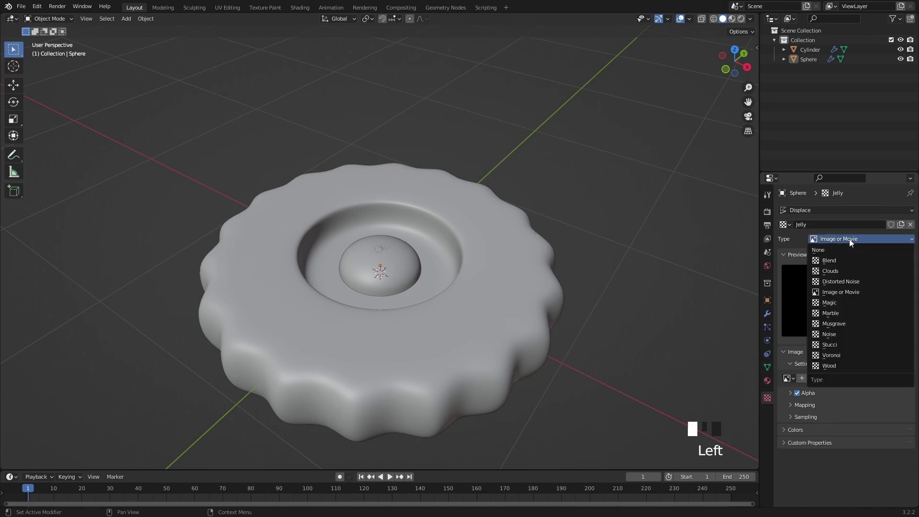
{"action": "left_click", "coordinate": [842, 271]}
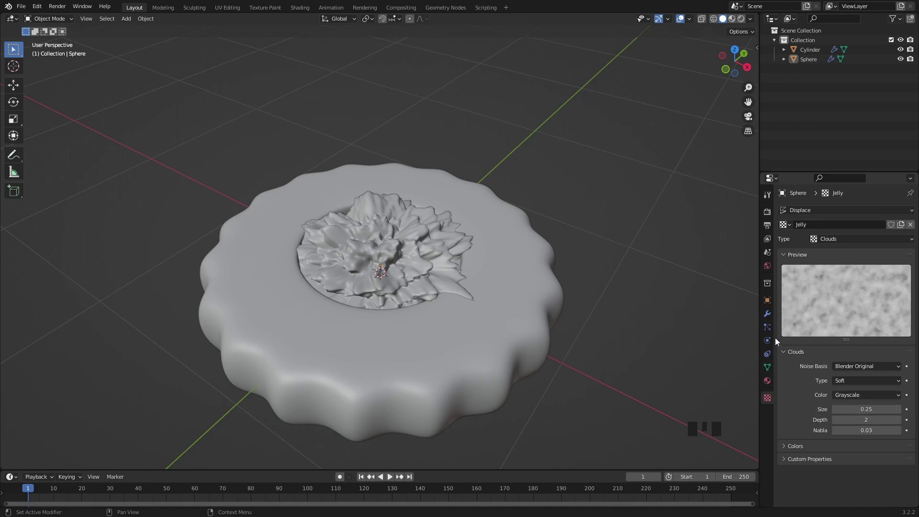
Set the dome's Displace strength to 0.210 and the Jelly clouds texture's size to 1.02.
{"action": "left_click", "coordinate": [766, 314]}
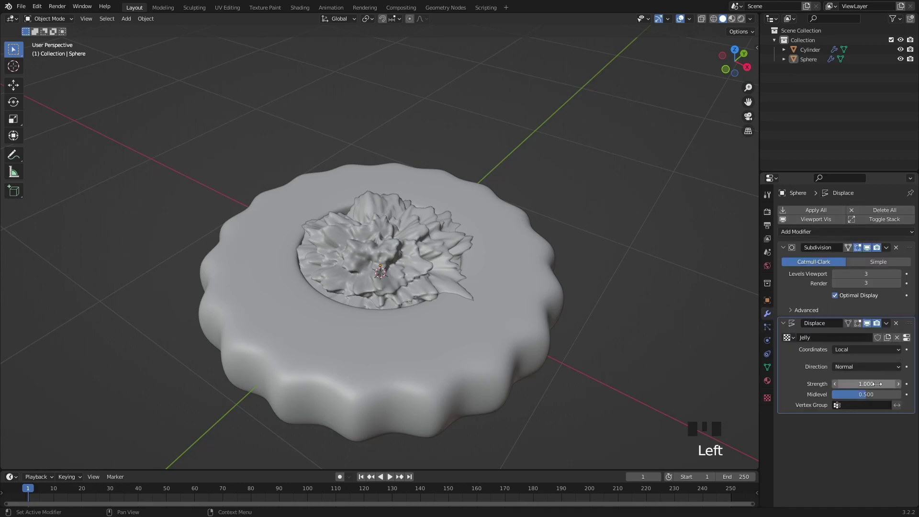
{"action": "left_click_drag", "start_coordinate": [871, 383], "coordinate": [822, 382], "text": "shift"}
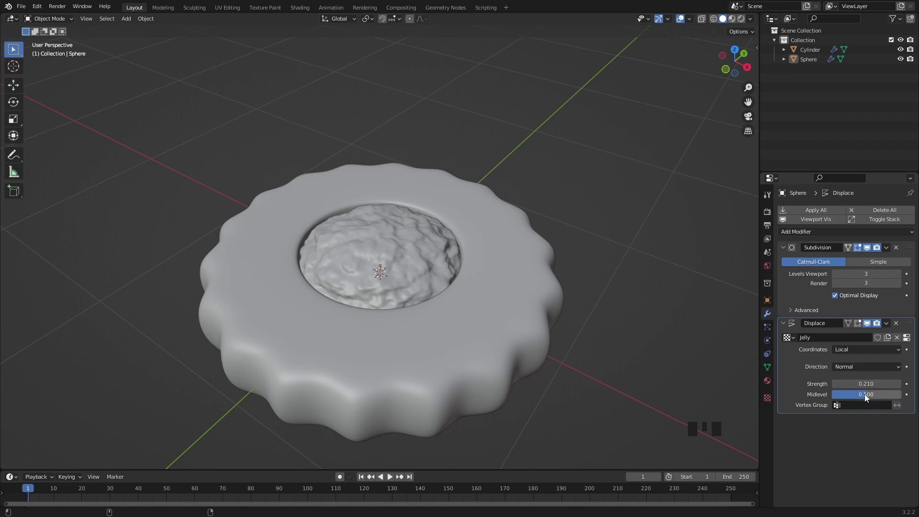
{"action": "left_click", "coordinate": [768, 400]}
{"action": "left_click_drag", "start_coordinate": [861, 408], "coordinate": [897, 409], "text": "shift"}
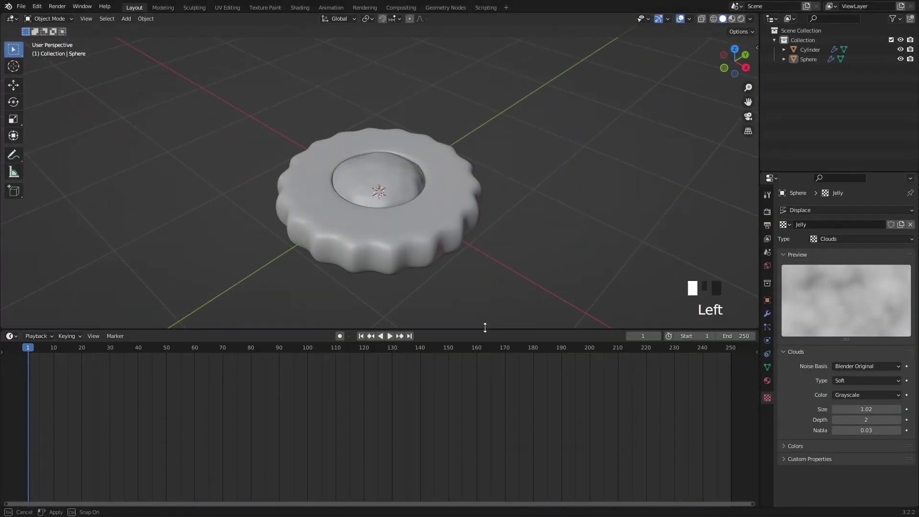
Enlarge the timeline area to over half the window's height and switch it to the Shader Editor, keeping the cookie framed in the viewport.
{"action": "left_click_drag", "start_coordinate": [484, 327], "coordinate": [480, 181]}
{"action": "middle_click_drag", "start_coordinate": [466, 151], "coordinate": [465, 135], "text": "shift"}
{"action": "left_click_drag", "start_coordinate": [464, 182], "coordinate": [465, 190]}
{"action": "middle_click_drag", "start_coordinate": [462, 154], "coordinate": [461, 150], "text": "shift"}
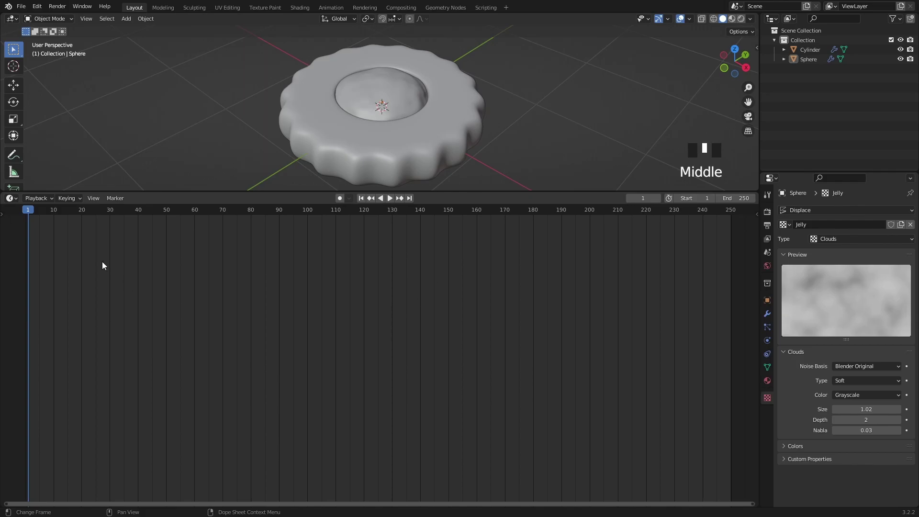
{"action": "left_click", "coordinate": [11, 199]}
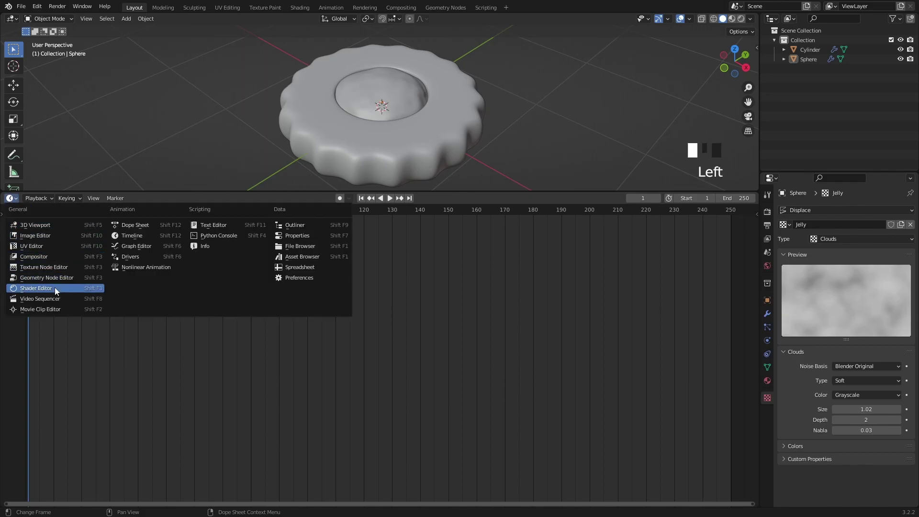
{"action": "left_click", "coordinate": [29, 289]}
{"action": "middle_click_drag", "start_coordinate": [358, 280], "coordinate": [340, 300]}
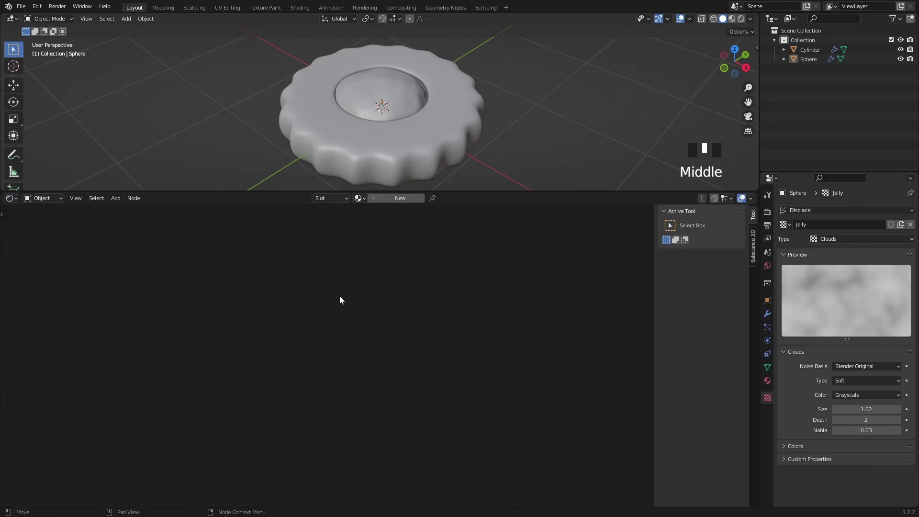
Create a new material named Cookie on the cylinder and frame its nodes.
{"action": "left_click", "coordinate": [400, 156]}
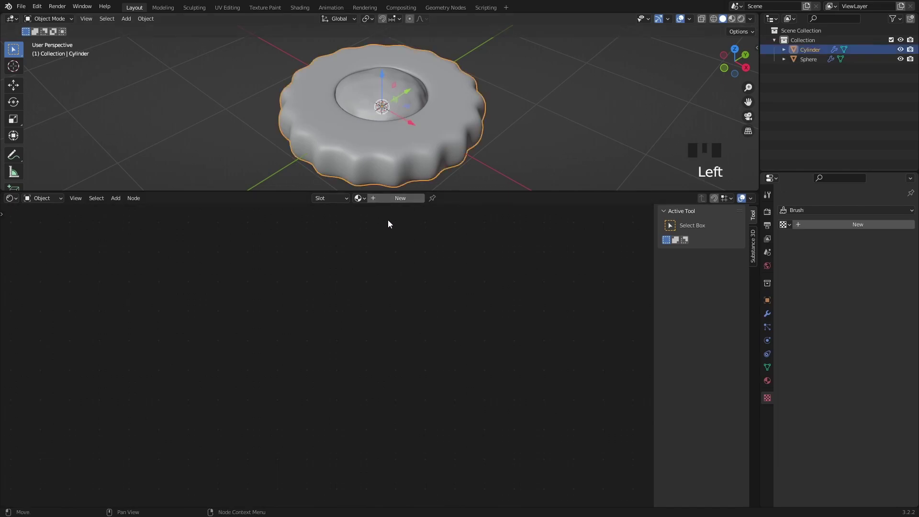
{"action": "left_click", "coordinate": [395, 201]}
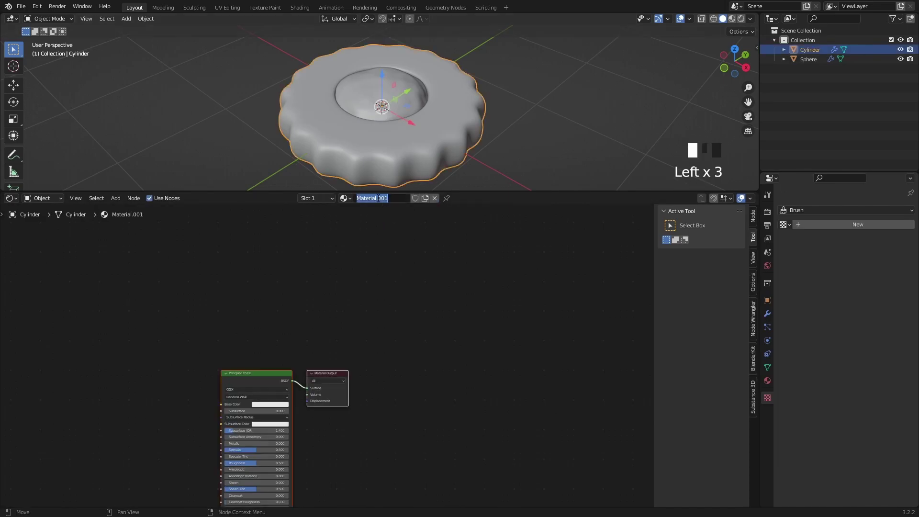
{"action": "type", "text": "Cookie"}
{"action": "key", "text": "Return"}
{"action": "key", "text": "Home"}
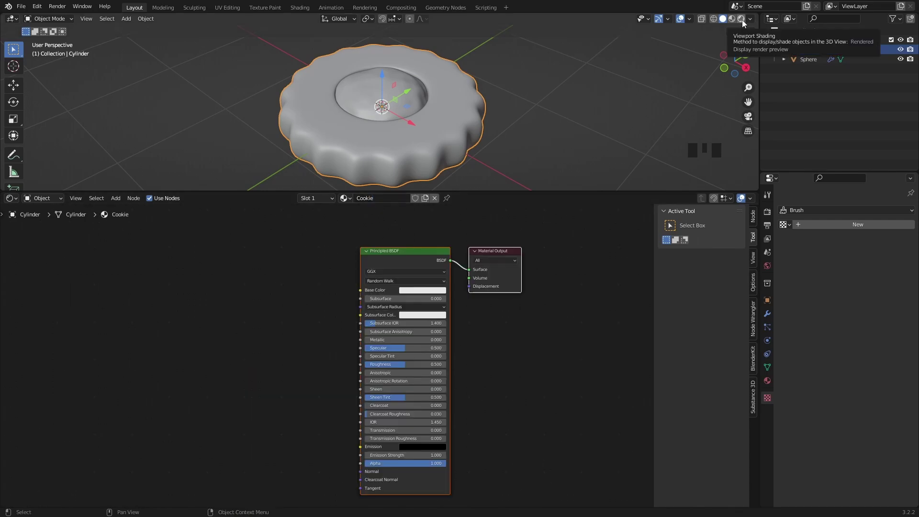
Switch the viewport to Rendered shading and set the render engine to Cycles.
{"action": "left_click", "coordinate": [741, 18]}
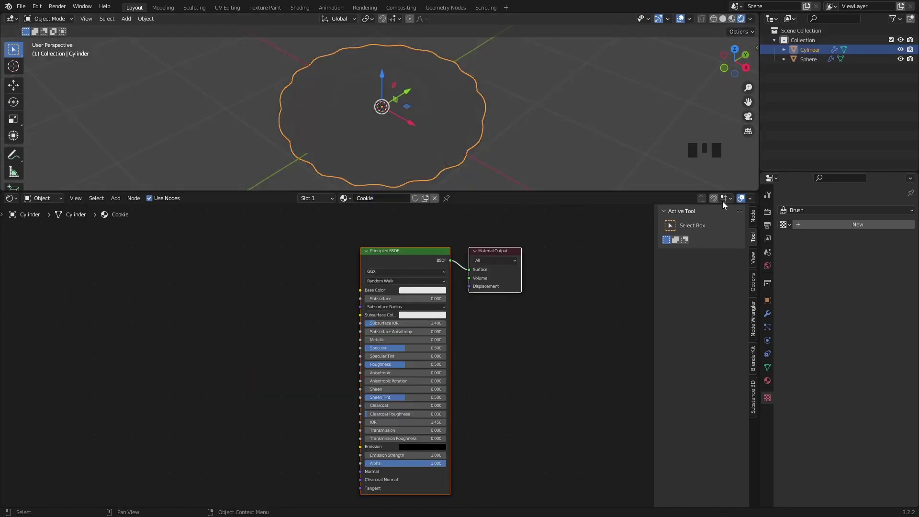
{"action": "left_click", "coordinate": [767, 212]}
{"action": "left_click", "coordinate": [858, 211]}
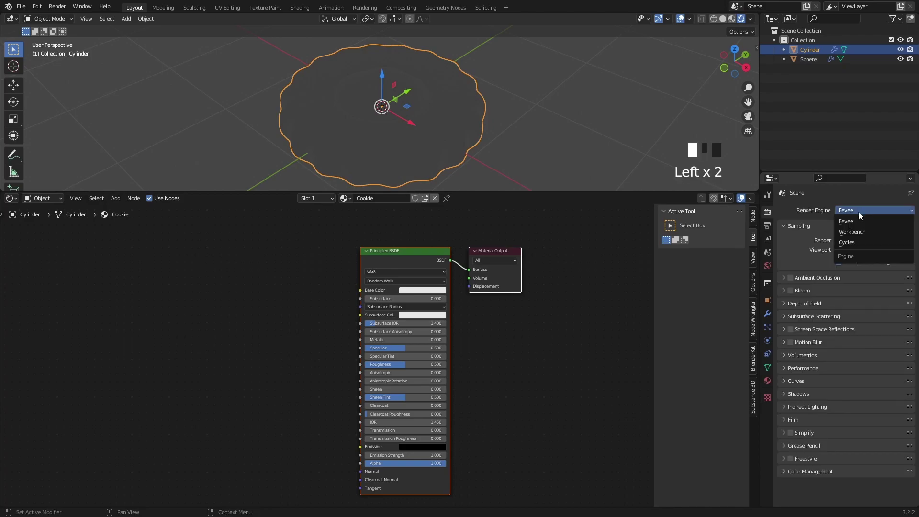
{"action": "left_click", "coordinate": [855, 243]}
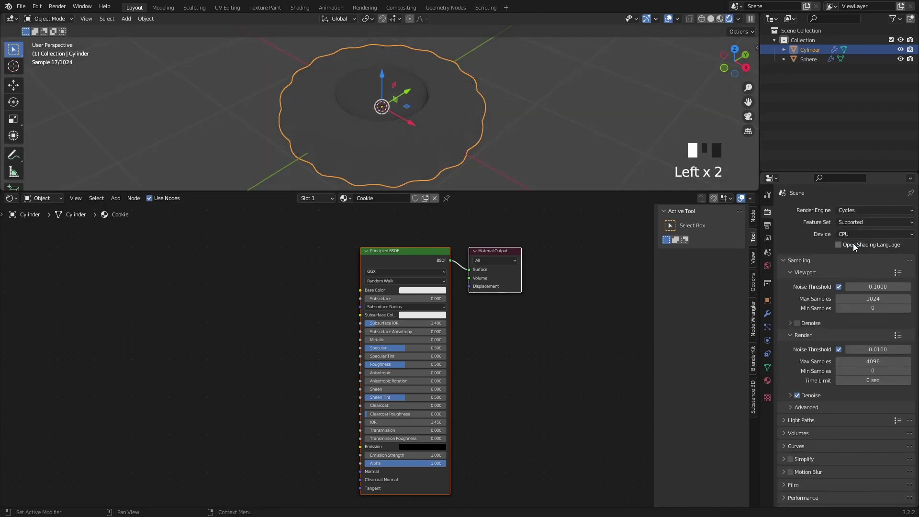
Enable viewport denoising and set the viewport's maximum samples to 50.
{"action": "left_click", "coordinate": [798, 323]}
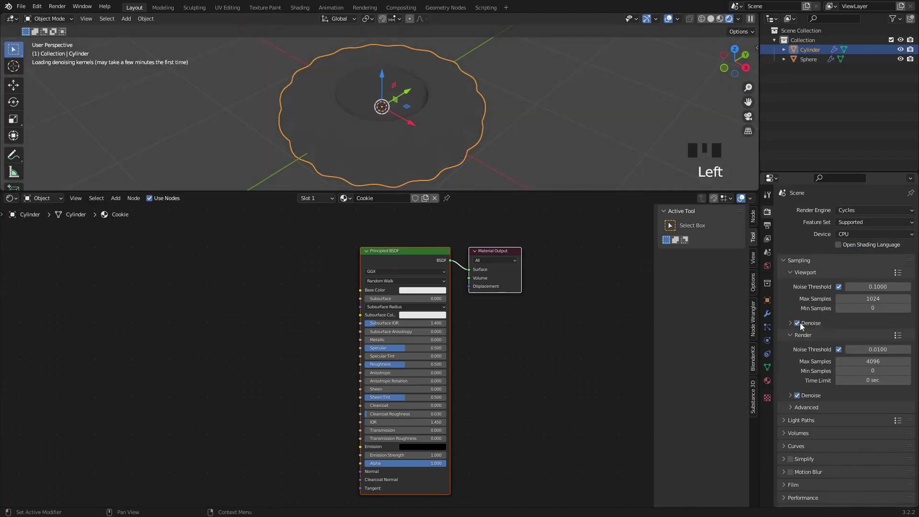
{"action": "double_click", "coordinate": [874, 298]}
{"action": "type", "text": "50"}
{"action": "key", "text": "Return"}
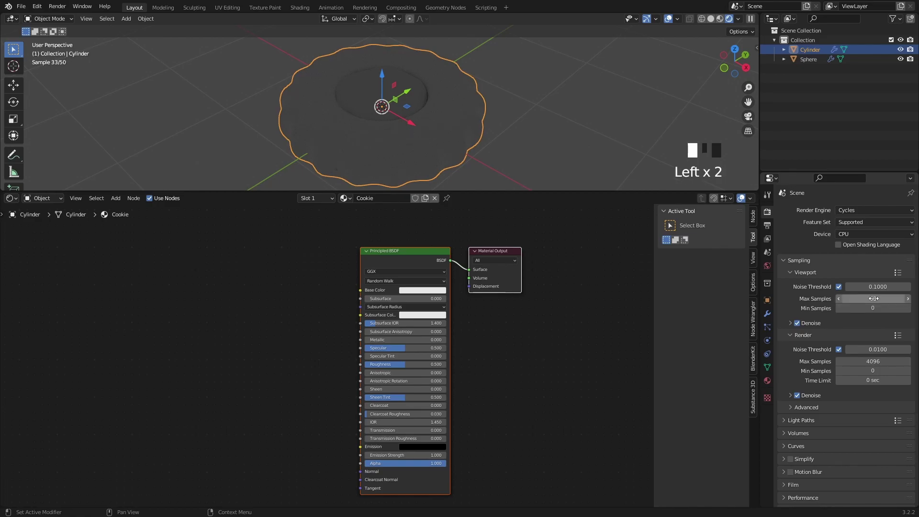
Set the Cycles device to GPU Compute and the color management look to Medium High Contrast.
{"action": "left_click", "coordinate": [851, 234]}
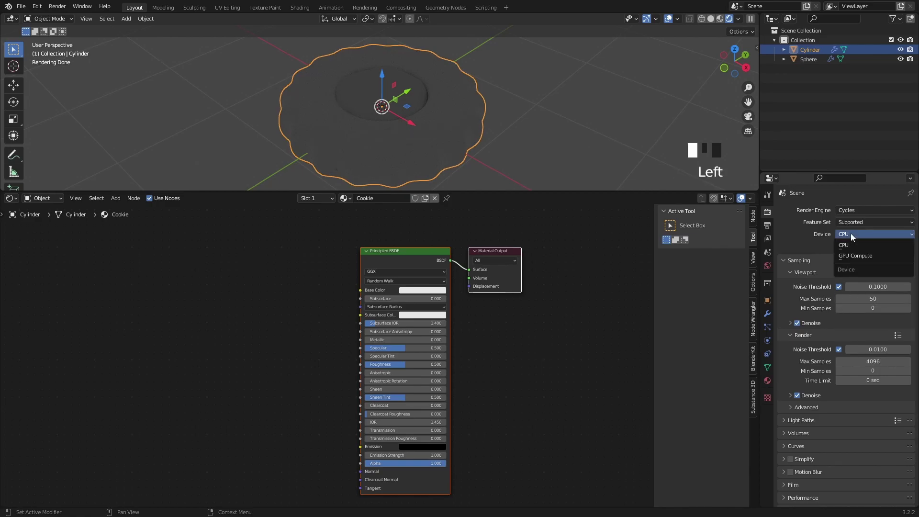
{"action": "left_click", "coordinate": [864, 257]}
{"action": "scroll", "coordinate": [838, 397], "scroll_direction": "down", "scroll_amount": 10}
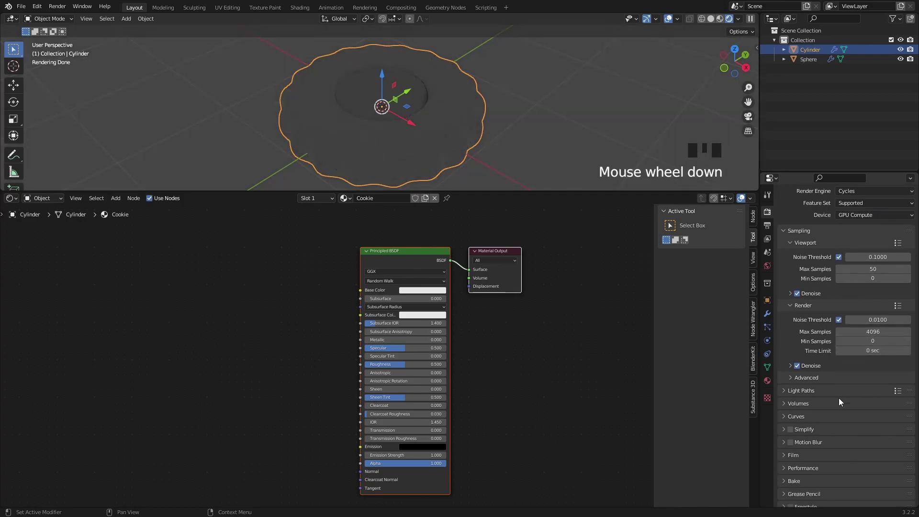
{"action": "left_click", "coordinate": [812, 500]}
{"action": "scroll", "coordinate": [817, 485], "scroll_direction": "down", "scroll_amount": 7}
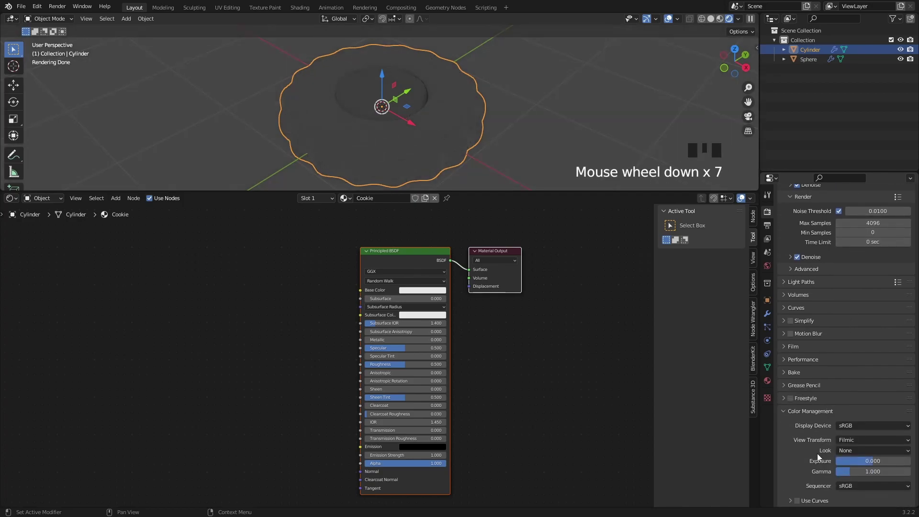
{"action": "left_click", "coordinate": [855, 450]}
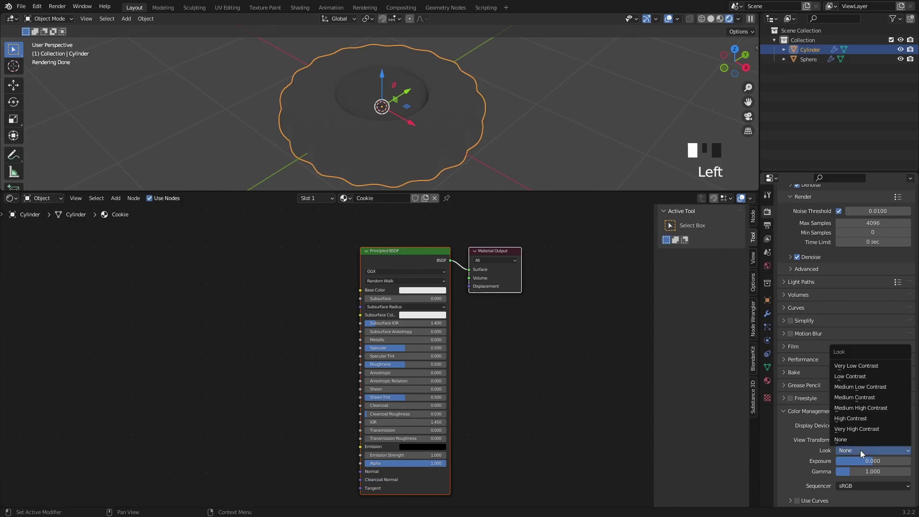
{"action": "left_click", "coordinate": [880, 407]}
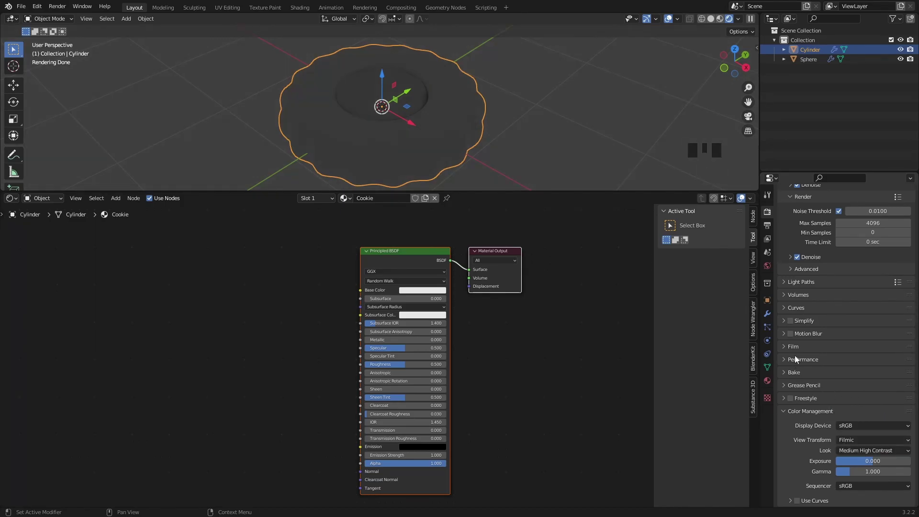
Enable the transparent film background in the render settings.
{"action": "left_click", "coordinate": [783, 345]}
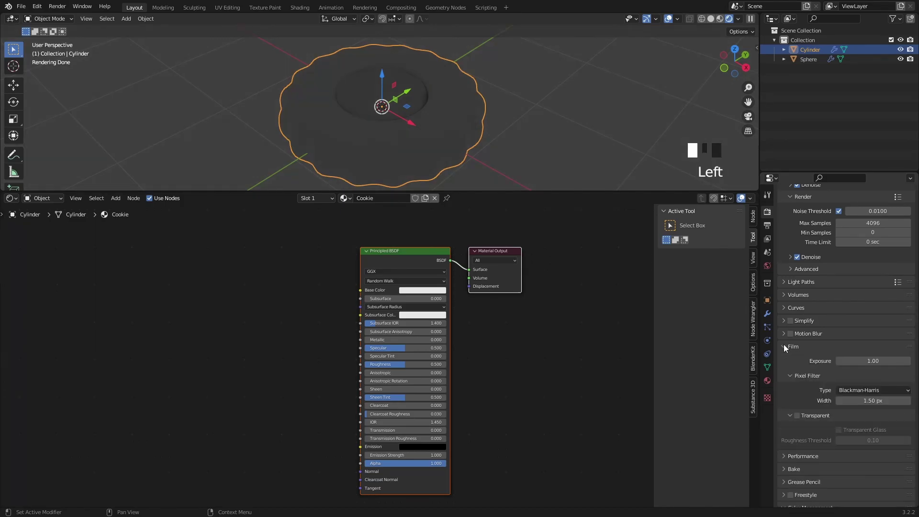
{"action": "left_click", "coordinate": [797, 415]}
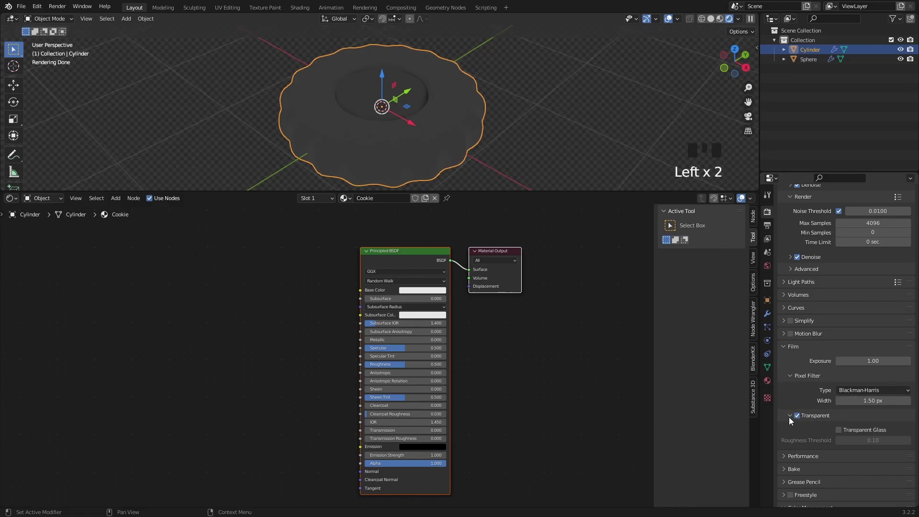
{"action": "left_click", "coordinate": [785, 347]}
{"action": "scroll", "coordinate": [813, 348], "scroll_direction": "up", "scroll_amount": 9}
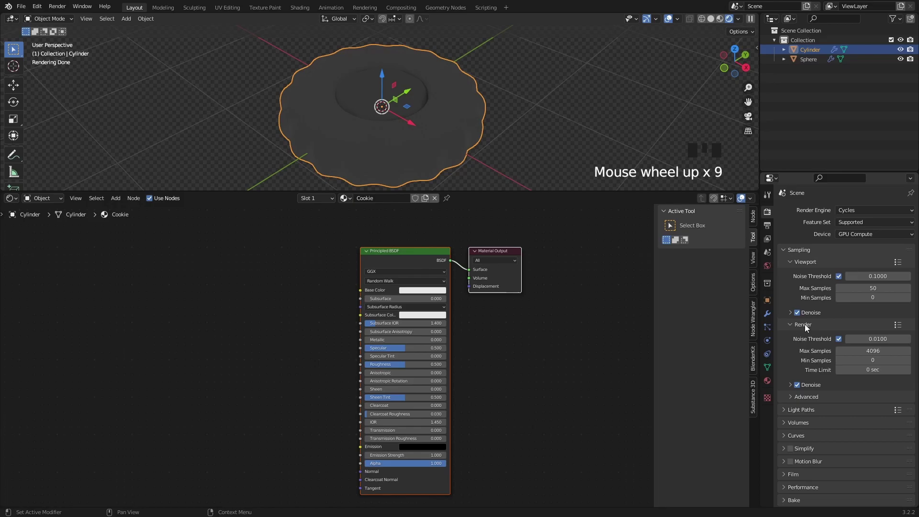
Turn off Scene World for the rendered viewport and light the cookie with the interior.exr studio environment.
{"action": "left_click", "coordinate": [738, 18]}
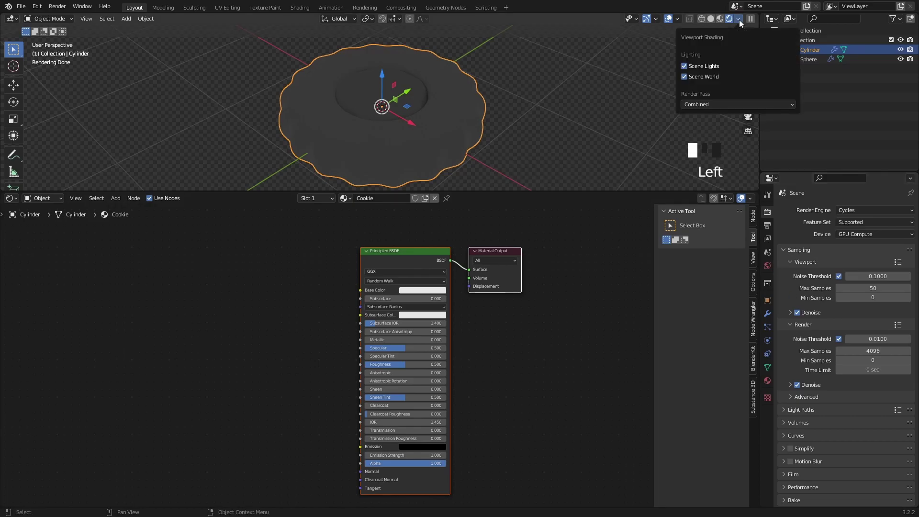
{"action": "left_click", "coordinate": [684, 77]}
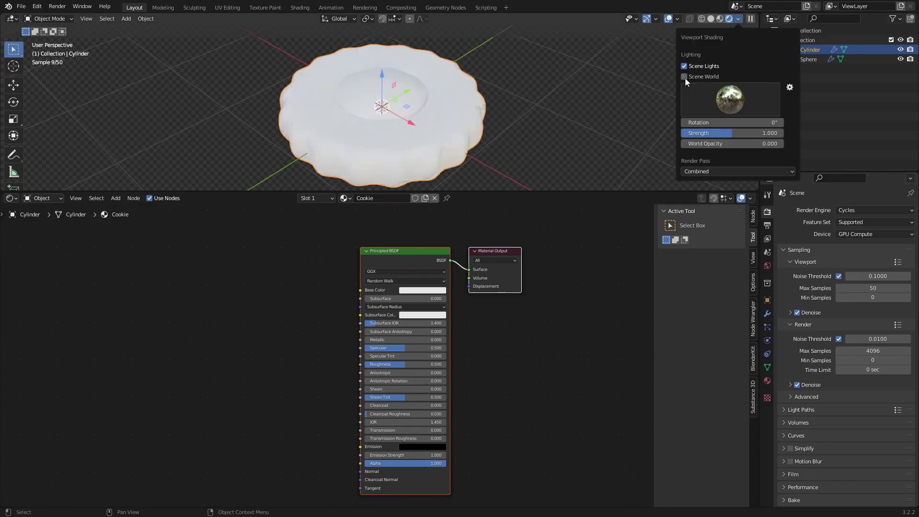
{"action": "left_click", "coordinate": [730, 99]}
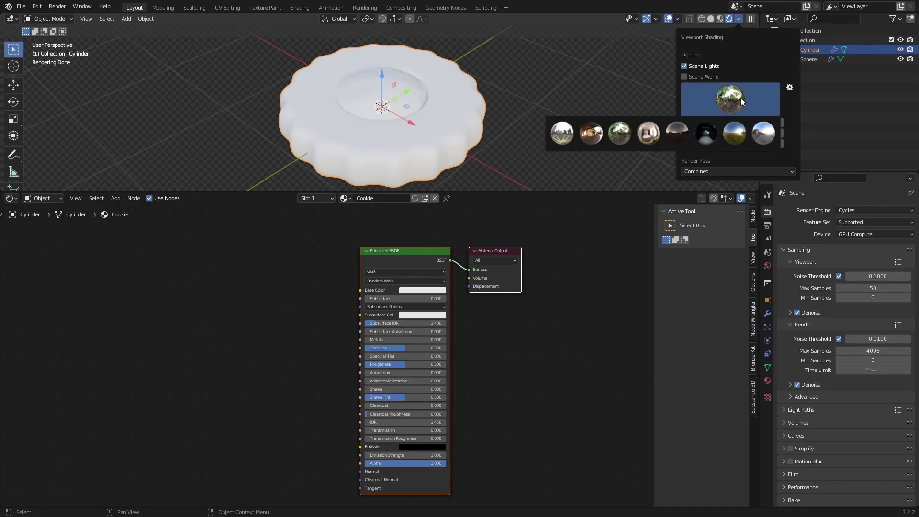
{"action": "left_click", "coordinate": [650, 138]}
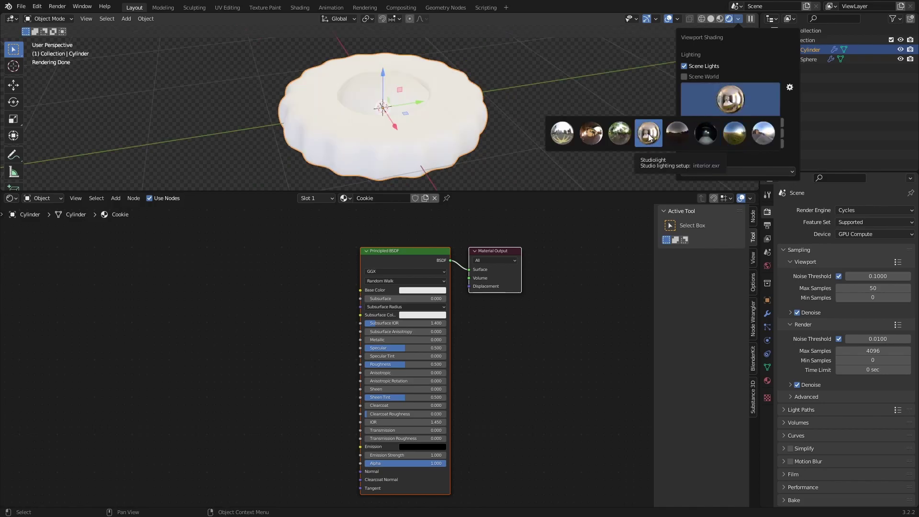
{"action": "left_click", "coordinate": [649, 137]}
{"action": "mouse_move", "coordinate": [526, 128]}
{"action": "middle_mouse_down", "text": "shift"}
{"action": "mouse_move", "coordinate": [384, 127]}
{"action": "mouse_move", "coordinate": [353, 115]}
{"action": "mouse_move", "coordinate": [535, 128]}
{"action": "mouse_move", "coordinate": [523, 129]}
{"action": "middle_mouse_up", "text": "shift"}
Hide the node editor's sidebar and add a Wave Texture node well before the Principled BSDF.
{"action": "middle_click_drag", "start_coordinate": [463, 284], "coordinate": [556, 276]}
{"action": "key", "text": "n"}
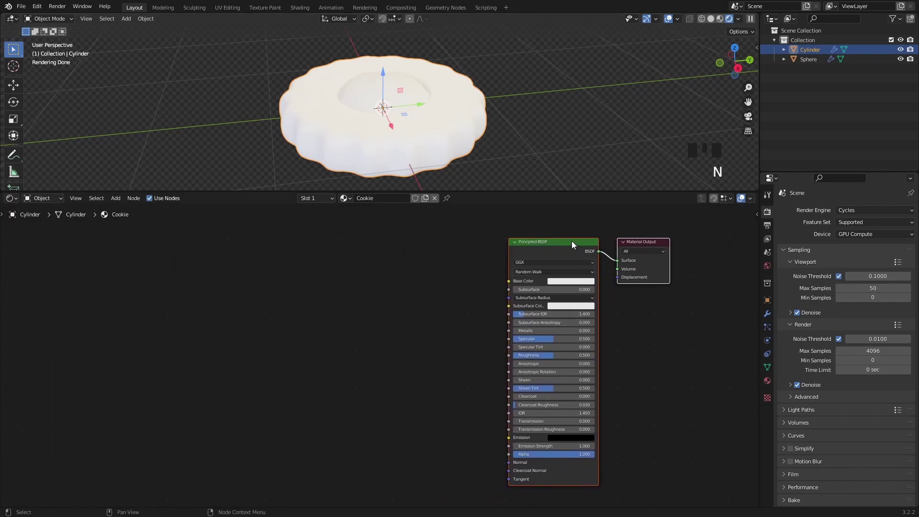
{"action": "middle_click_drag", "start_coordinate": [611, 317], "coordinate": [645, 313]}
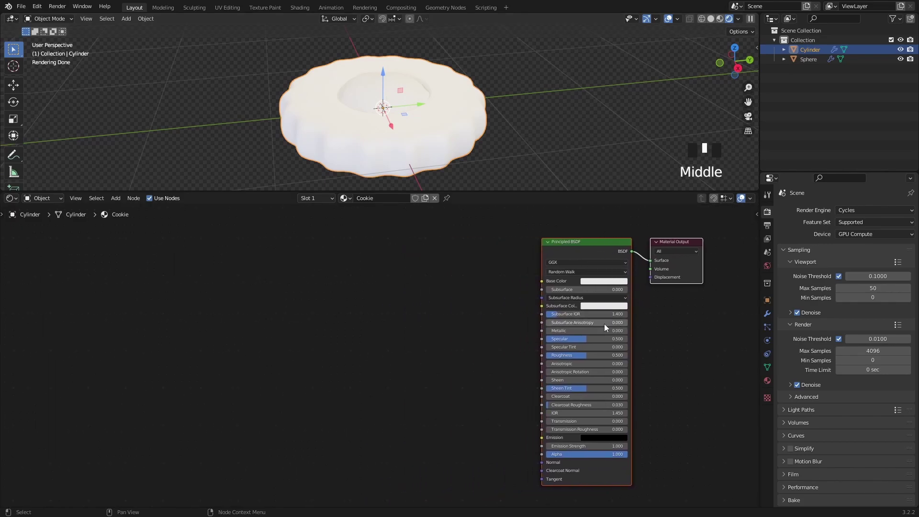
{"action": "middle_click_drag", "start_coordinate": [426, 322], "coordinate": [433, 323]}
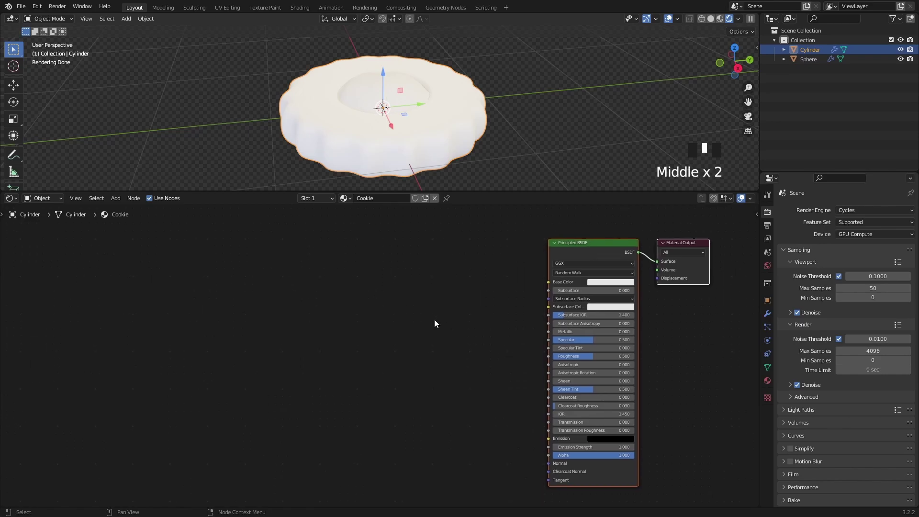
{"action": "left_click", "coordinate": [368, 327]}
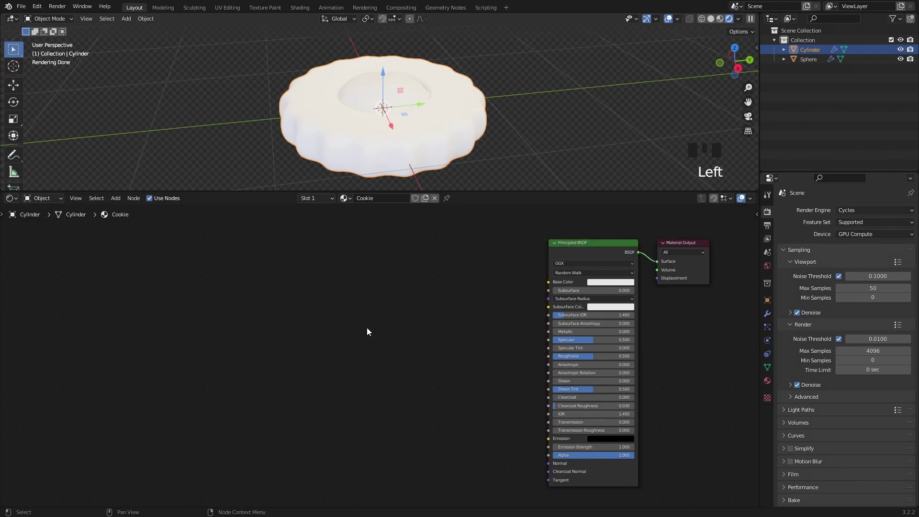
{"action": "key", "text": "shift+a"}
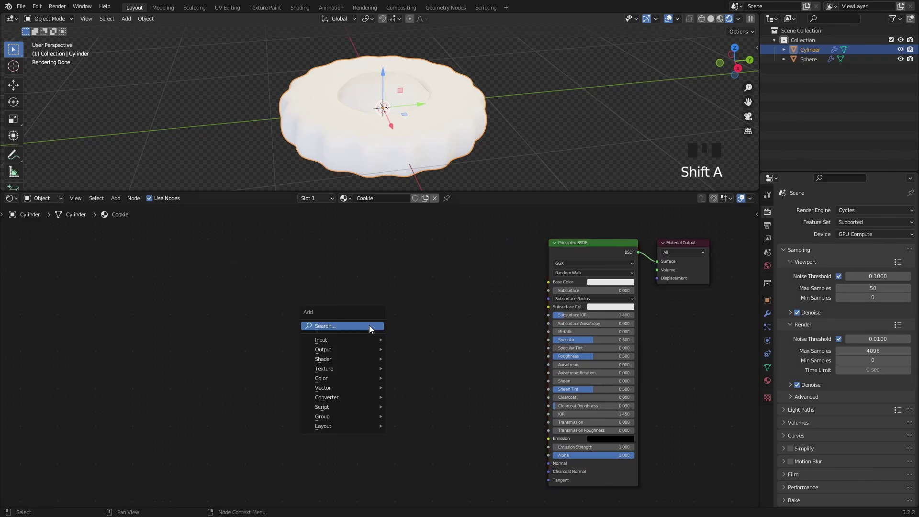
{"action": "left_click", "coordinate": [369, 325]}
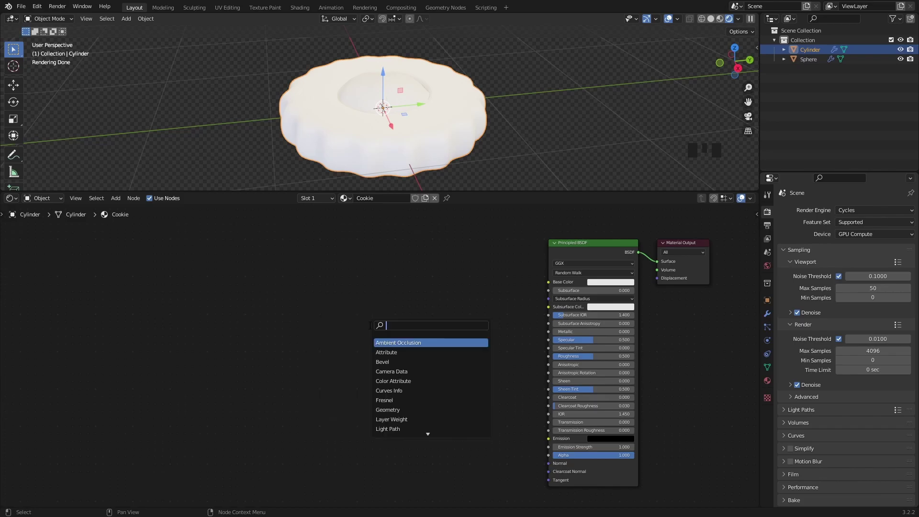
{"action": "type", "text": "wave"}
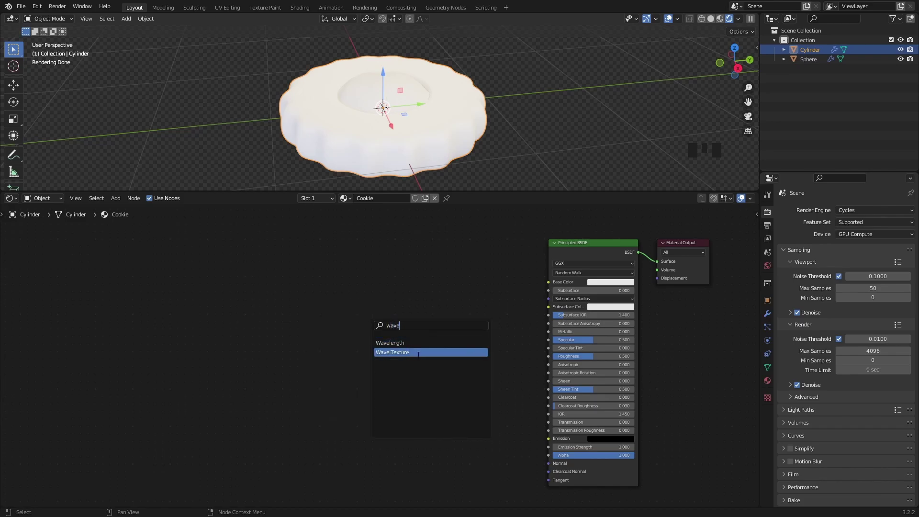
{"action": "left_click", "coordinate": [408, 352]}
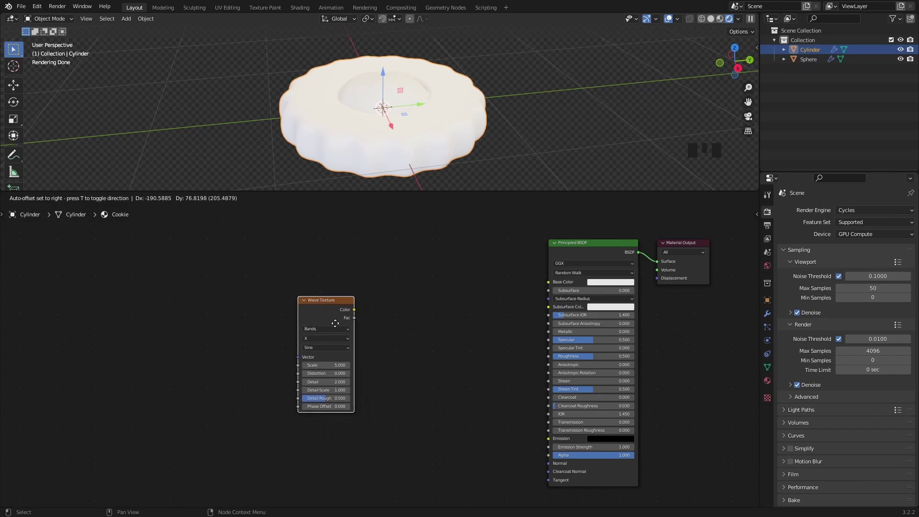
{"action": "left_click", "coordinate": [327, 335]}
Add a Frame layout node and place the Wave Texture node inside it.
{"action": "key", "text": "shift+a"}
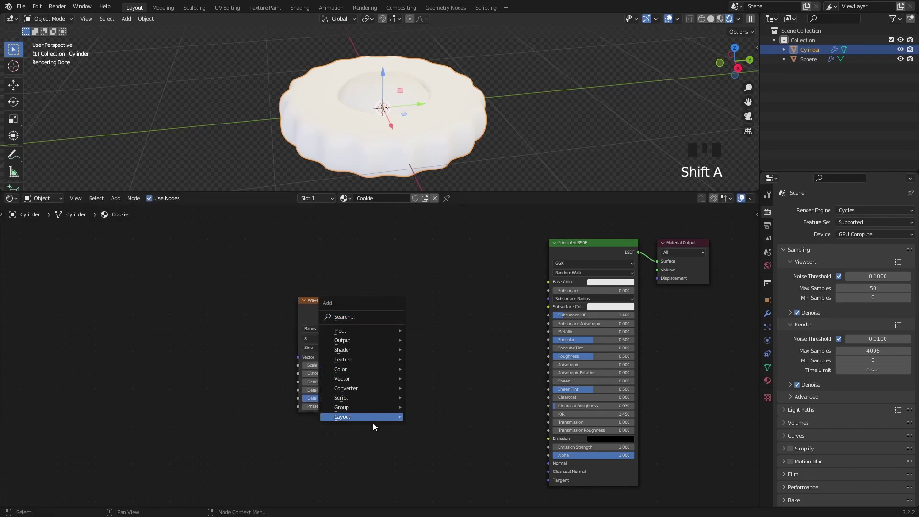
{"action": "mouse_move", "coordinate": [372, 420]}
{"action": "left_click", "coordinate": [432, 415]}
{"action": "left_click", "coordinate": [355, 306]}
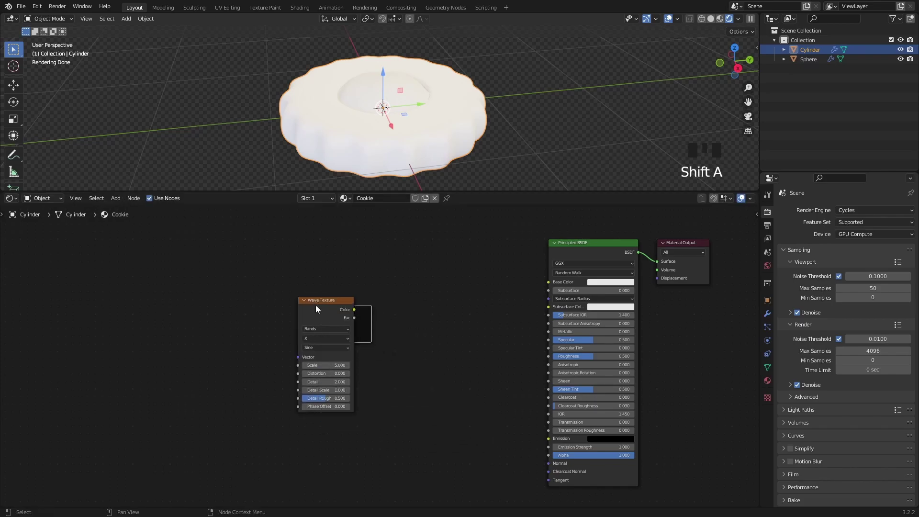
{"action": "left_click_drag", "start_coordinate": [325, 302], "coordinate": [352, 322]}
Label the frame around the Wave Texture node BaseColor.
{"action": "middle_click_drag", "start_coordinate": [389, 322], "coordinate": [348, 308]}
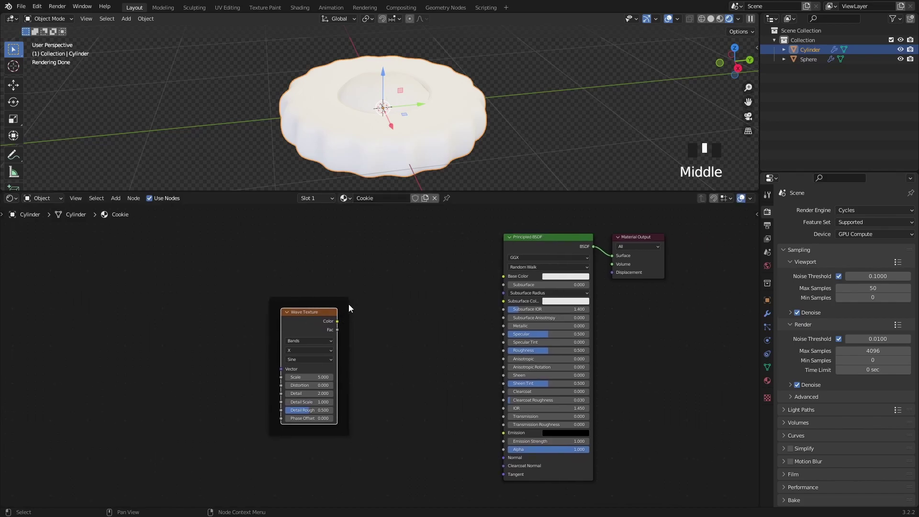
{"action": "left_click", "coordinate": [318, 301]}
{"action": "key", "text": "n"}
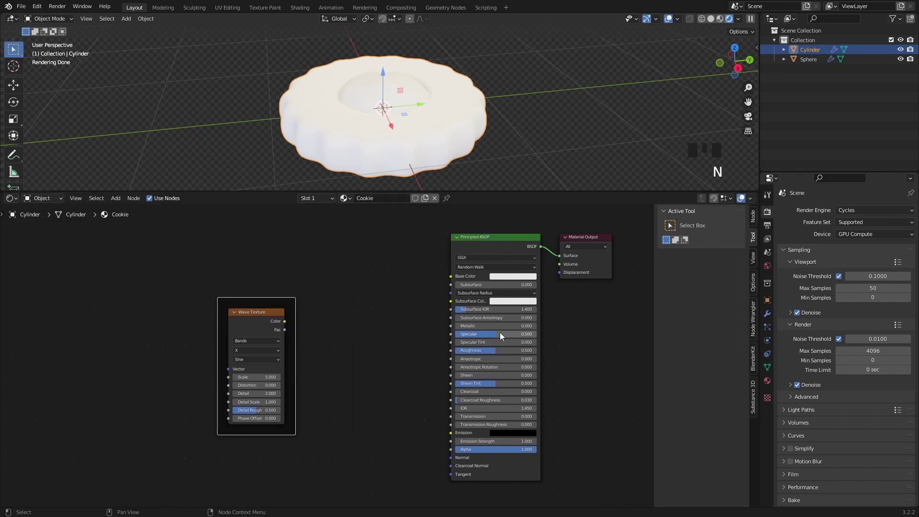
{"action": "left_click", "coordinate": [752, 217]}
{"action": "left_click", "coordinate": [706, 255]}
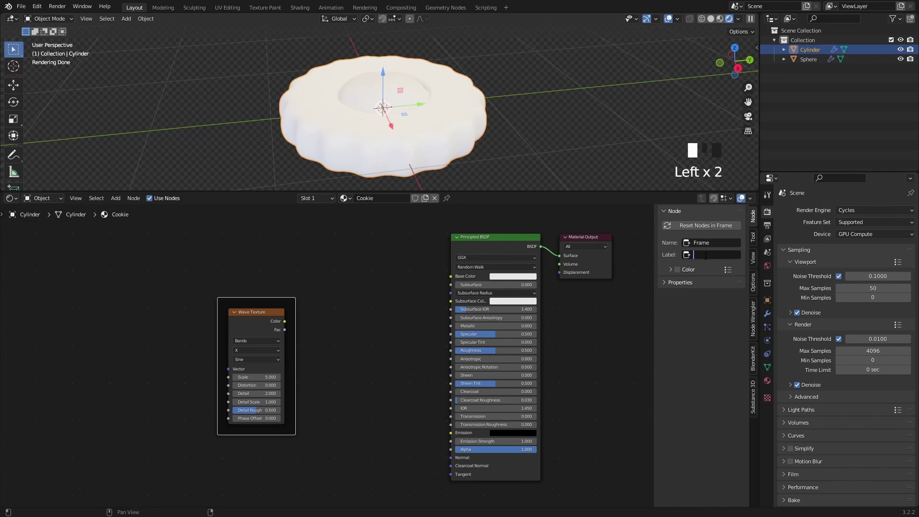
{"action": "type", "text": "BaseColor"}
{"action": "key", "text": "Return"}
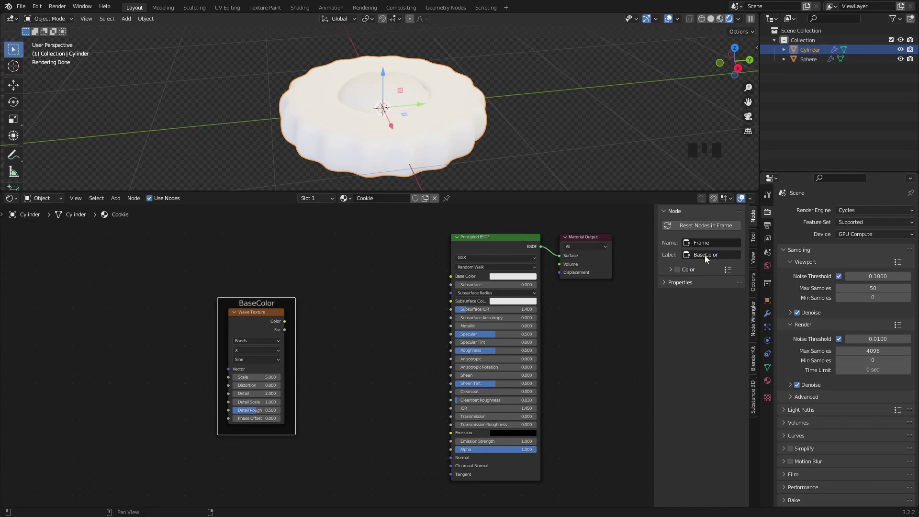
{"action": "middle_click_drag", "start_coordinate": [391, 374], "coordinate": [354, 321]}
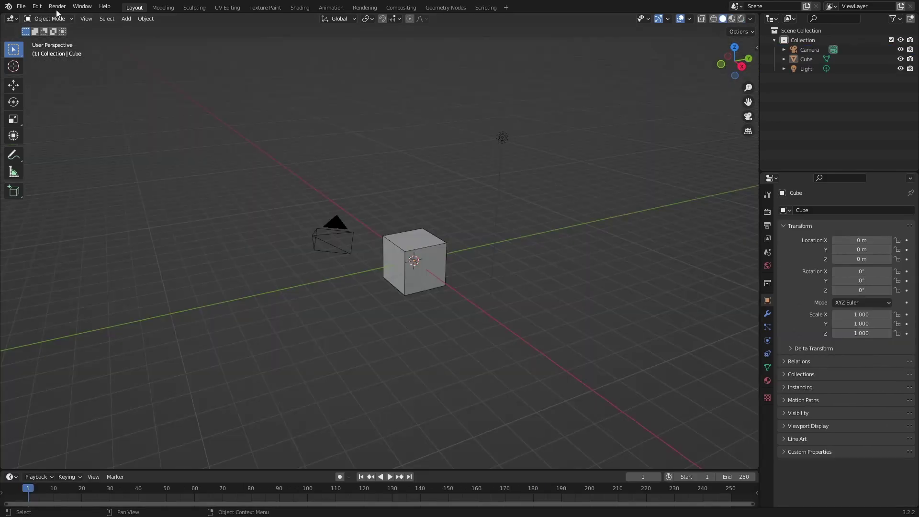
Search the add-ons in the preferences for node and make sure Node Wrangler is enabled.
{"action": "left_click", "coordinate": [37, 6]}
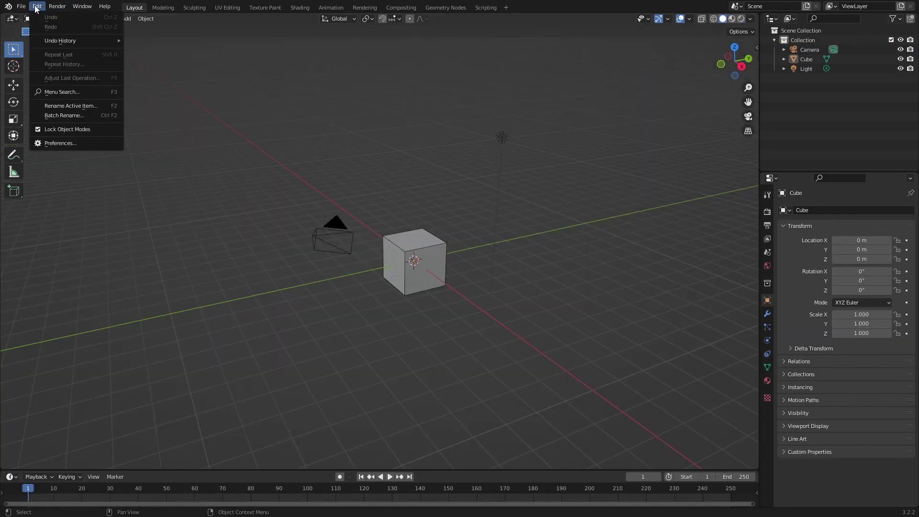
{"action": "left_click", "coordinate": [73, 142]}
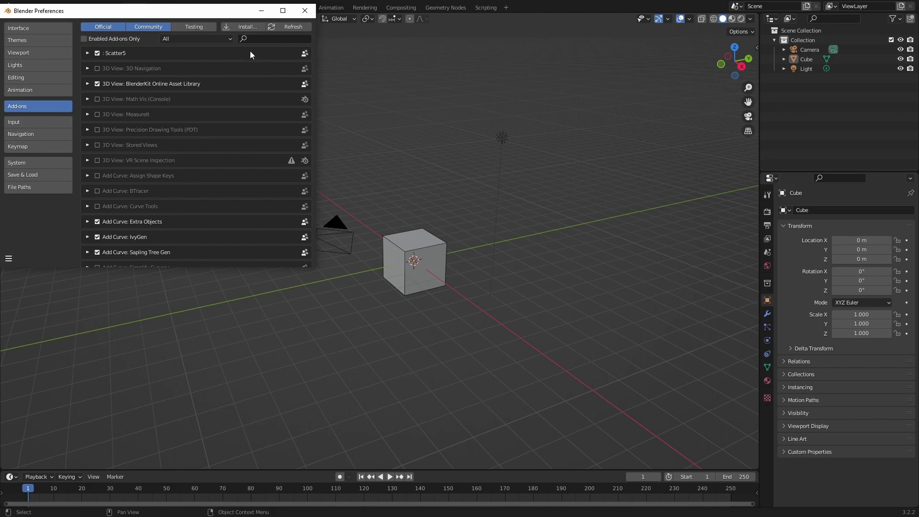
{"action": "left_click", "coordinate": [261, 38]}
{"action": "type", "text": "node"}
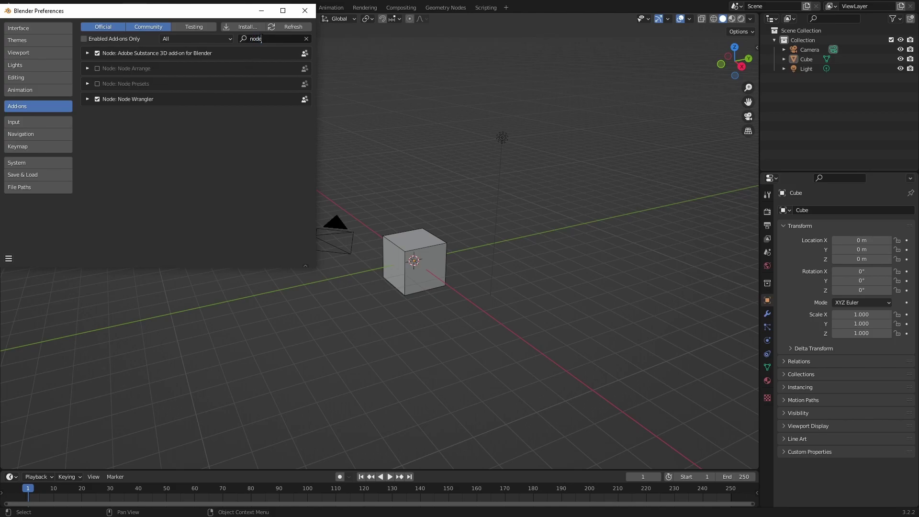
{"action": "left_click", "coordinate": [98, 100]}
{"action": "left_click", "coordinate": [98, 101]}
Add linked Texture Coordinate and Mapping nodes to the Wave Texture and arrange them inside the BaseColor frame.
{"action": "left_click_drag", "start_coordinate": [382, 307], "coordinate": [309, 314]}
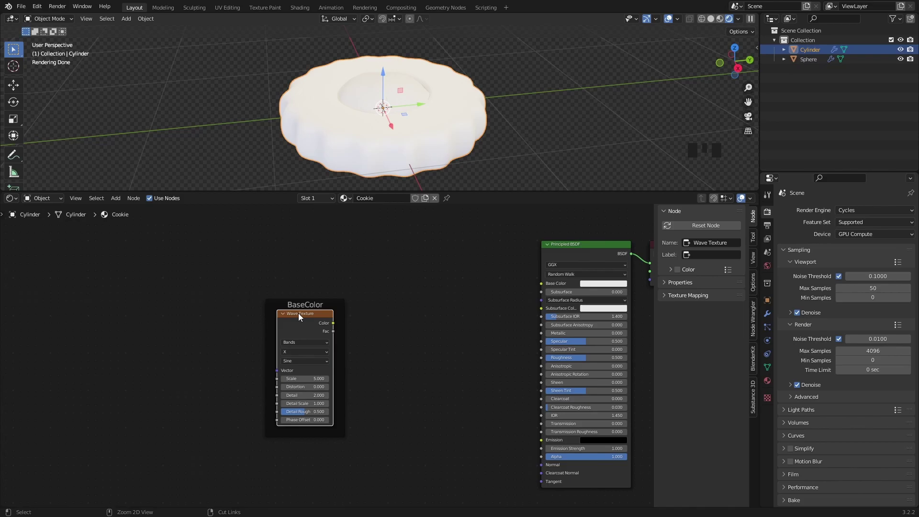
{"action": "key", "text": "ctrl+t"}
{"action": "left_click_drag", "start_coordinate": [427, 381], "coordinate": [195, 322]}
{"action": "left_click", "coordinate": [134, 327]}
{"action": "left_click_drag", "start_coordinate": [134, 328], "coordinate": [150, 326]}
Add a ColorRamp node to the BaseColor frame and connect the Wave Texture's Fac output to its Fac input.
{"action": "key", "text": "shift+a"}
{"action": "type", "text": "col"}
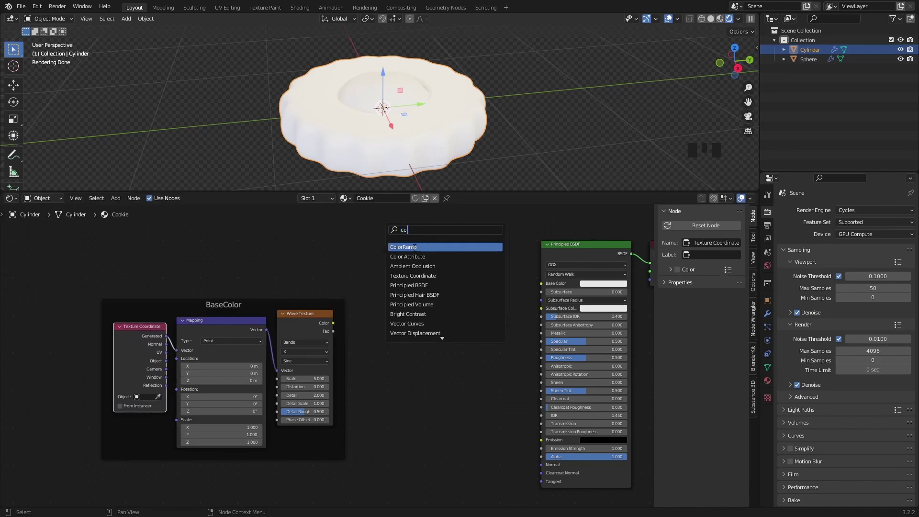
{"action": "key", "text": "Return"}
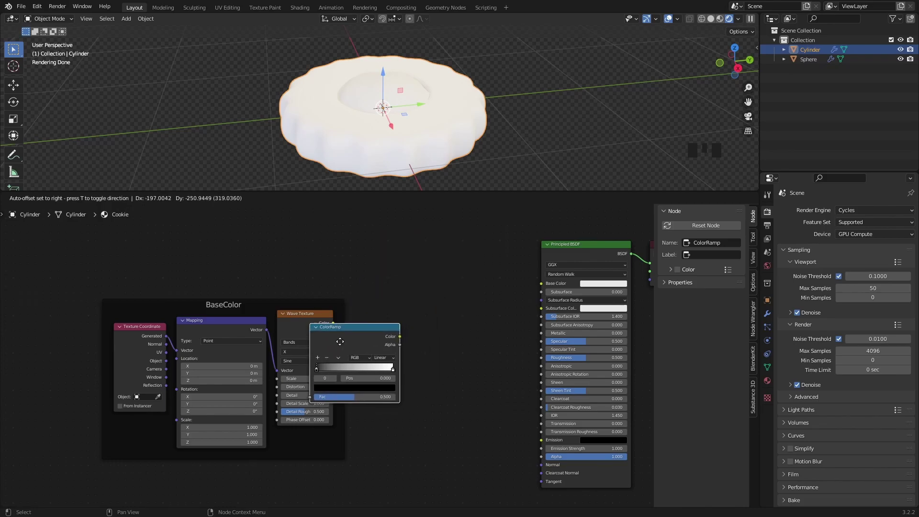
{"action": "left_click", "coordinate": [376, 327]}
{"action": "left_click_drag", "start_coordinate": [333, 330], "coordinate": [340, 383]}
{"action": "scroll", "coordinate": [309, 374], "scroll_direction": "up", "scroll_amount": 2}
{"action": "middle_click_drag", "start_coordinate": [309, 374], "coordinate": [350, 351]}
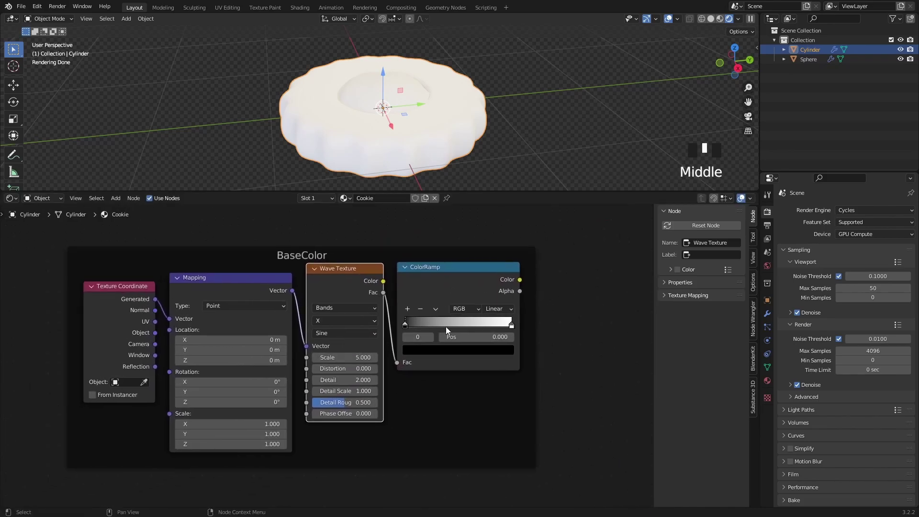
{"action": "middle_click_drag", "start_coordinate": [446, 327], "coordinate": [456, 354]}
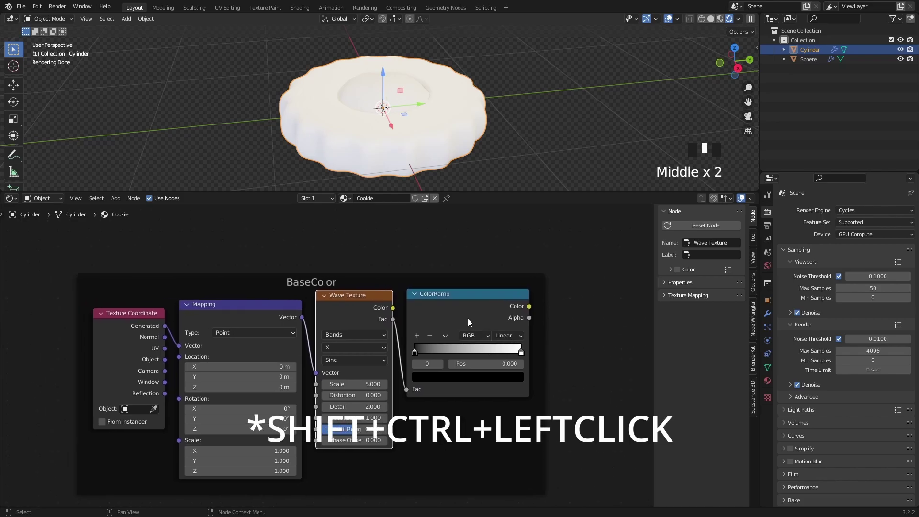
Preview the ColorRamp on the cookie and set the Wave Texture's bands direction to Z with a Scale of 0.090.
{"action": "left_click", "coordinate": [452, 294], "text": "ctrl+shift"}
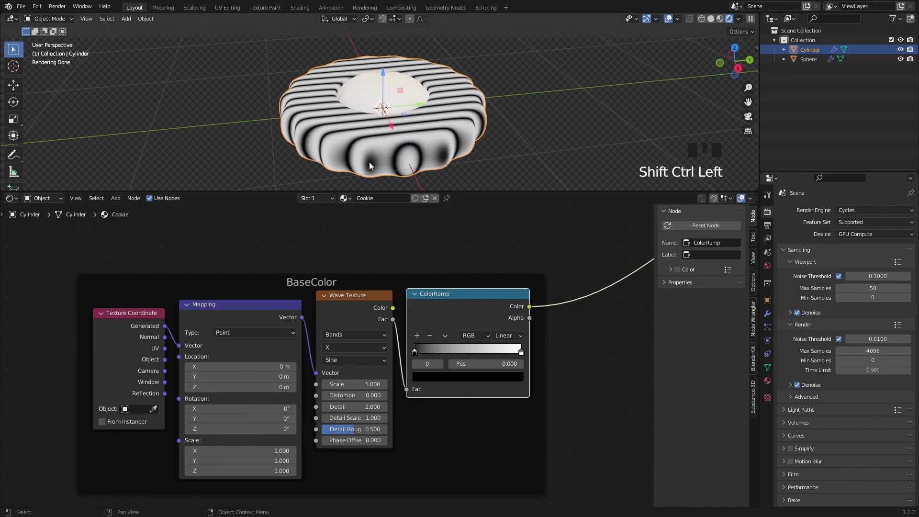
{"action": "scroll", "coordinate": [363, 352], "scroll_direction": "up", "scroll_amount": 2}
{"action": "middle_click_drag", "start_coordinate": [347, 362], "coordinate": [368, 330]}
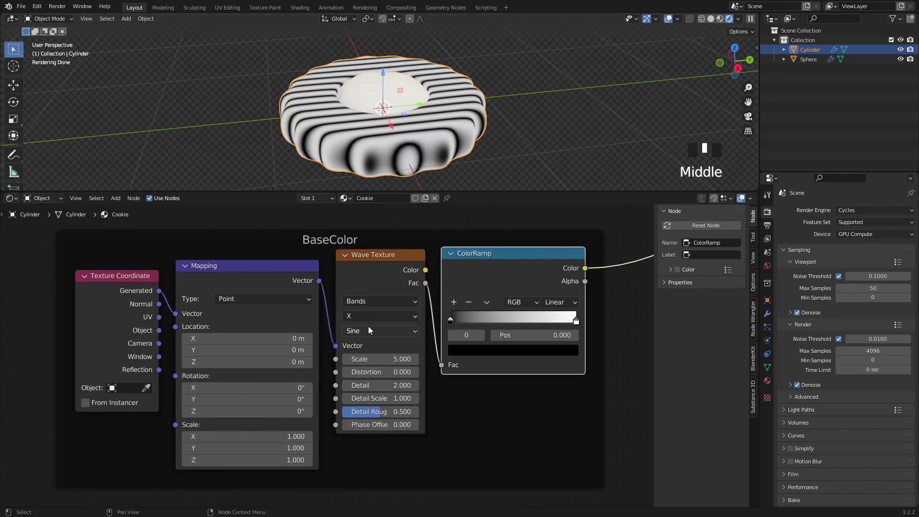
{"action": "left_click", "coordinate": [371, 317]}
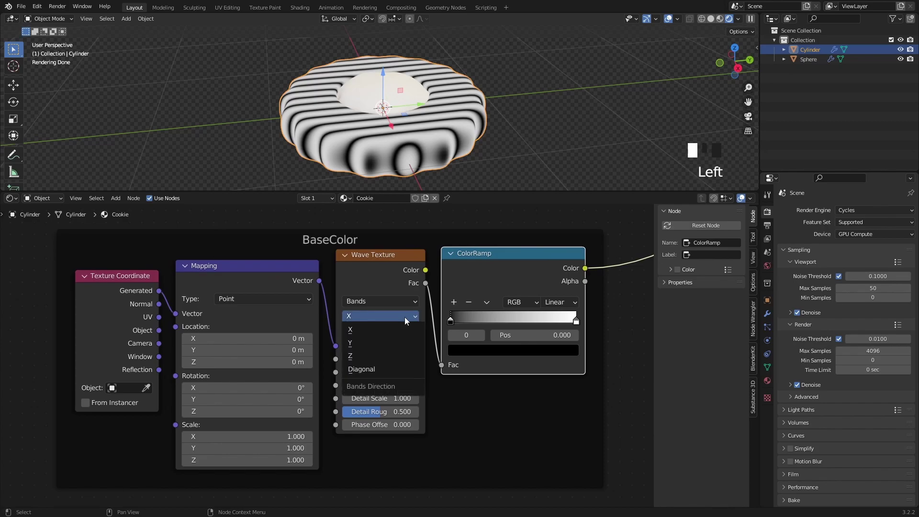
{"action": "left_click", "coordinate": [367, 355]}
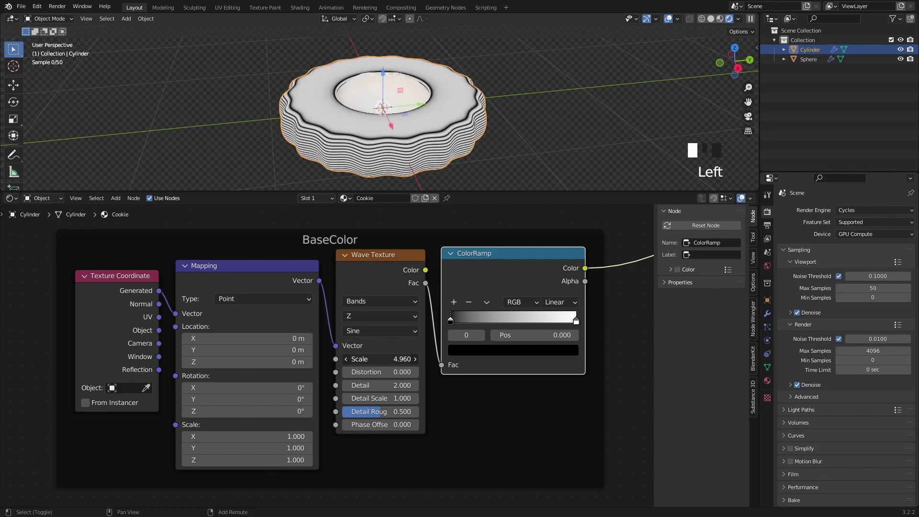
{"action": "left_click_drag", "start_coordinate": [383, 358], "coordinate": [346, 358]}
{"action": "middle_click_drag", "start_coordinate": [526, 110], "coordinate": [515, 90], "text": "shift"}
{"action": "left_click", "coordinate": [522, 132]}
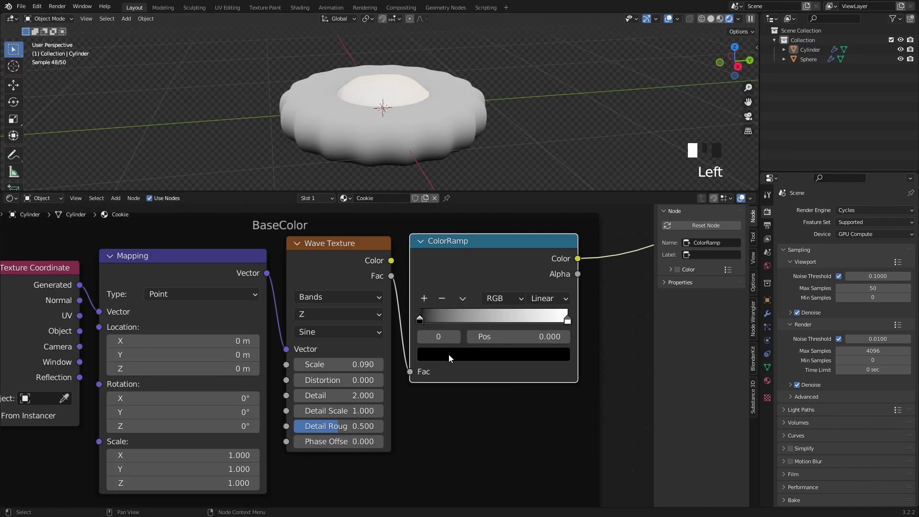
Color the BaseColor ColorRamp's black stop dark brown and its white stop a light orange with a value of 1.000.
{"action": "left_click", "coordinate": [452, 355]}
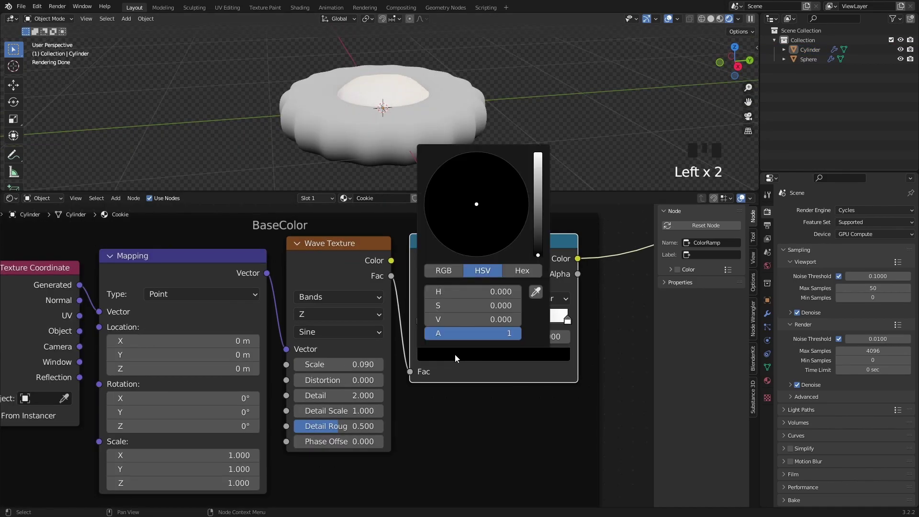
{"action": "left_click", "coordinate": [538, 234]}
{"action": "left_click", "coordinate": [462, 241]}
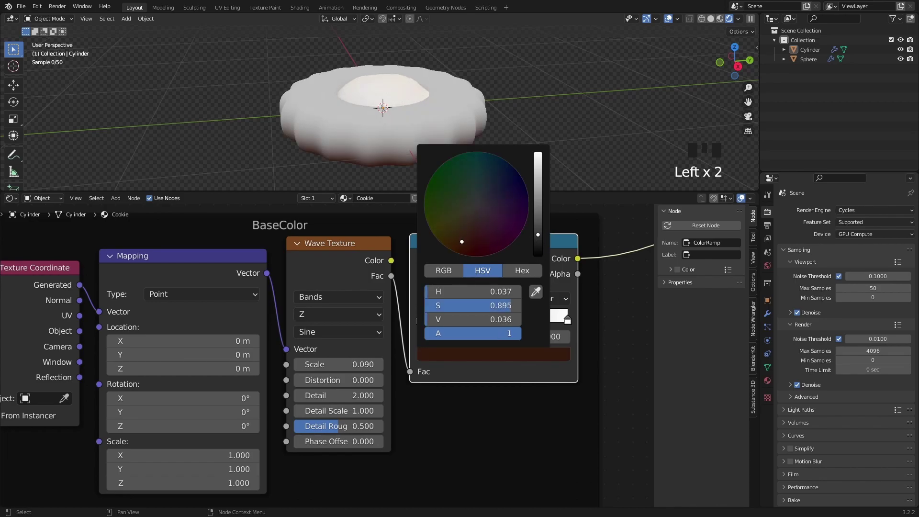
{"action": "left_click", "coordinate": [538, 154]}
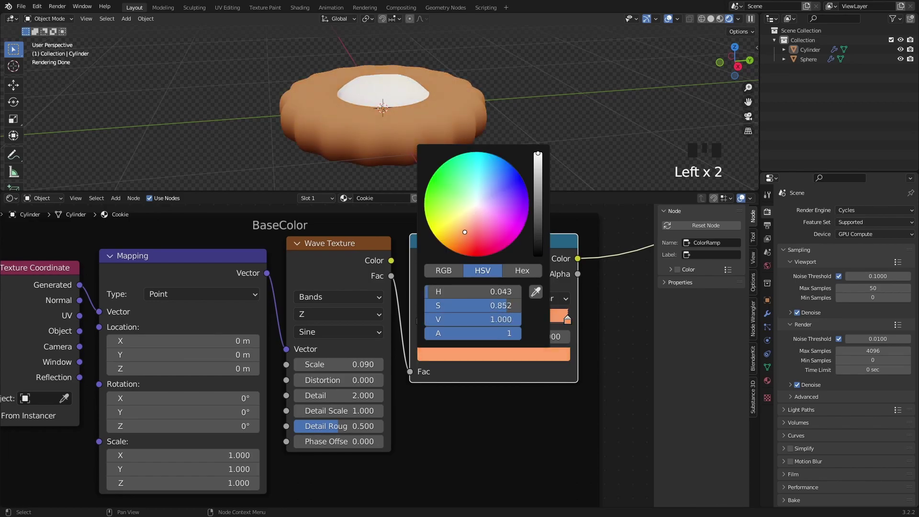
{"action": "left_click_drag", "start_coordinate": [465, 232], "coordinate": [465, 229]}
Connect the BaseColor ColorRamp's Color to the Principled BSDF's Base Color and preview the shader on the cookie.
{"action": "scroll", "coordinate": [383, 335], "scroll_direction": "down", "scroll_amount": 2}
{"action": "left_click_drag", "start_coordinate": [282, 349], "coordinate": [430, 298]}
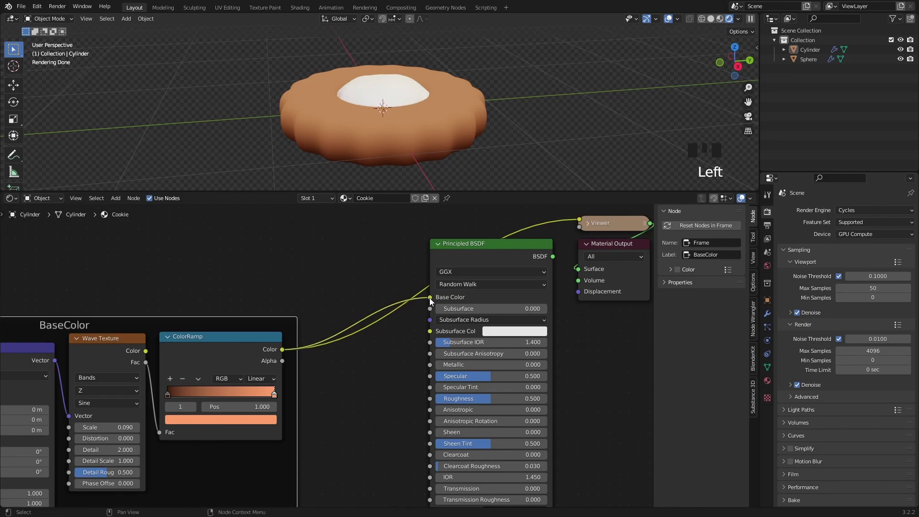
{"action": "left_click", "coordinate": [488, 243], "text": "ctrl+shift"}
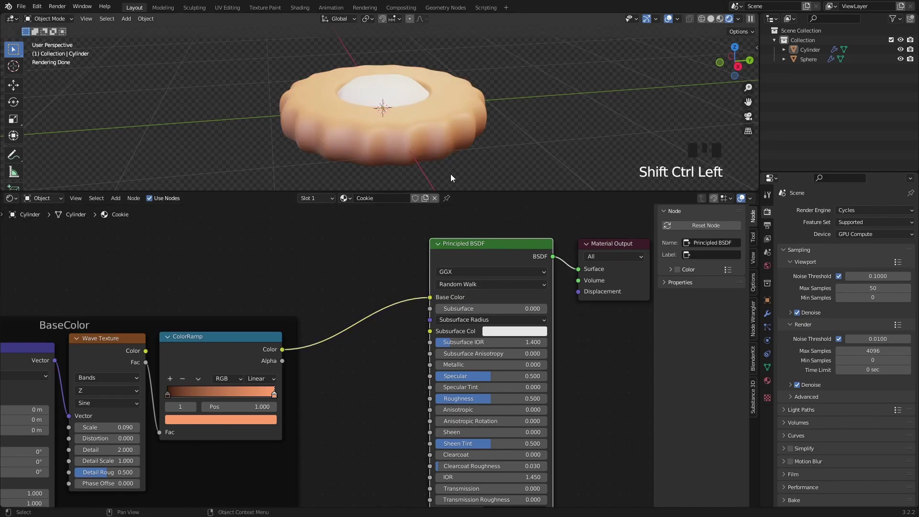
{"action": "middle_click_drag", "start_coordinate": [499, 143], "coordinate": [380, 158], "text": "shift"}
Add a Noise Texture node in the empty space above the BaseColor frame.
{"action": "middle_click_drag", "start_coordinate": [191, 268], "coordinate": [346, 306]}
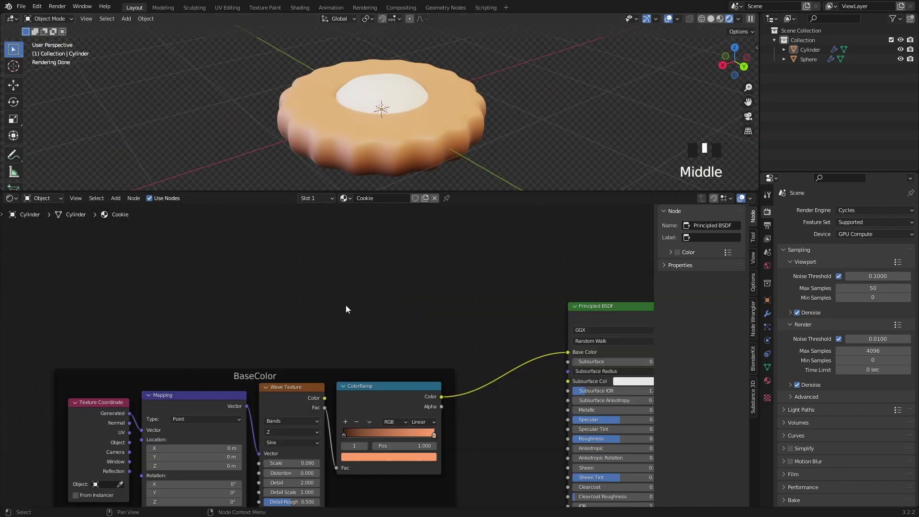
{"action": "left_click", "coordinate": [331, 274]}
{"action": "key", "text": "shift+a"}
{"action": "left_click", "coordinate": [331, 274]}
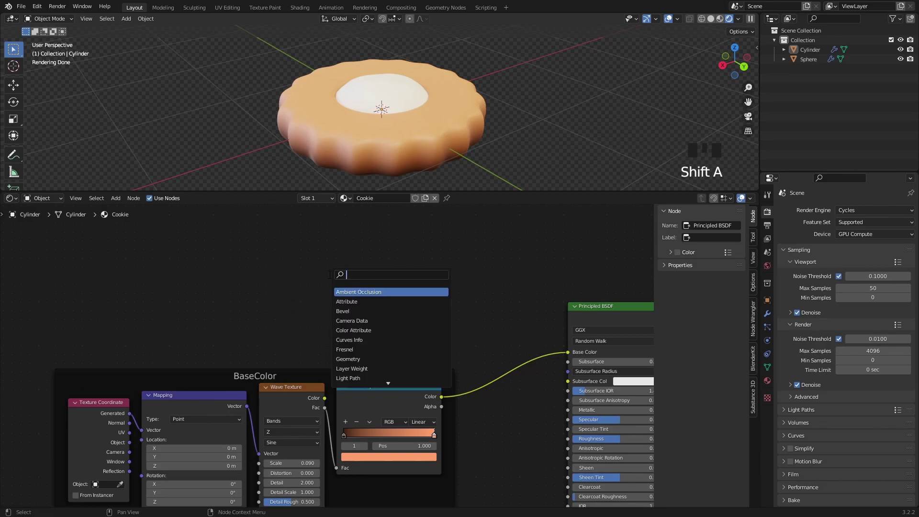
{"action": "type", "text": "noise"}
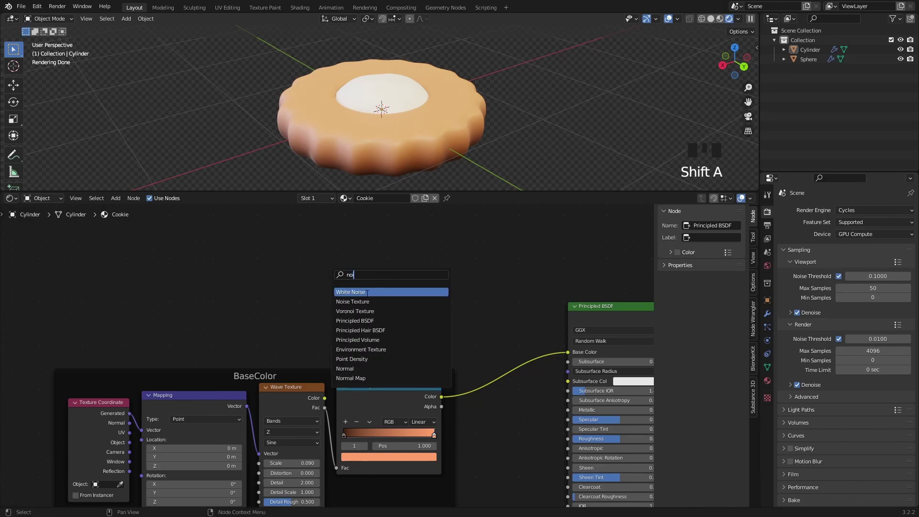
{"action": "key", "text": "Return"}
{"action": "left_click", "coordinate": [308, 269]}
{"action": "middle_click_drag", "start_coordinate": [301, 249], "coordinate": [339, 272]}
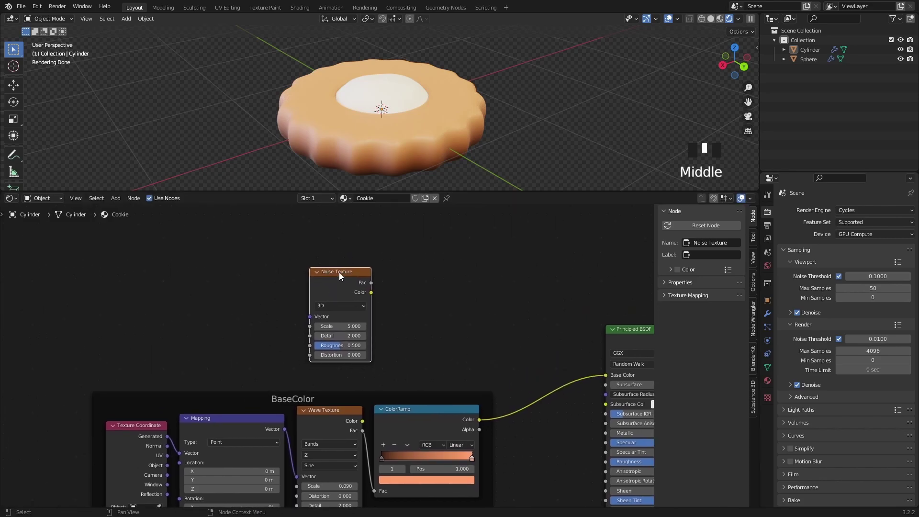
Add linked Texture Coordinate and Mapping nodes to the Noise Texture and group all three in a frame labelled SugarCoating.
{"action": "left_click", "coordinate": [338, 271]}
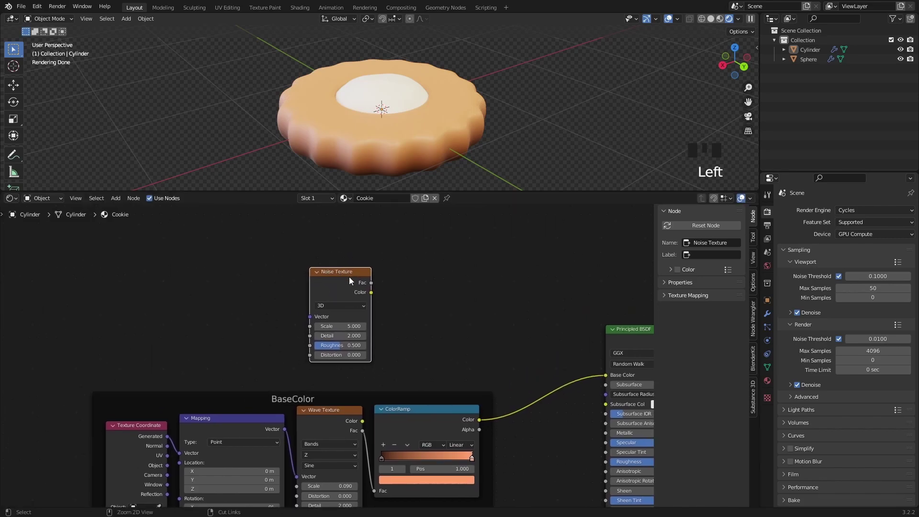
{"action": "key", "text": "ctrl+t"}
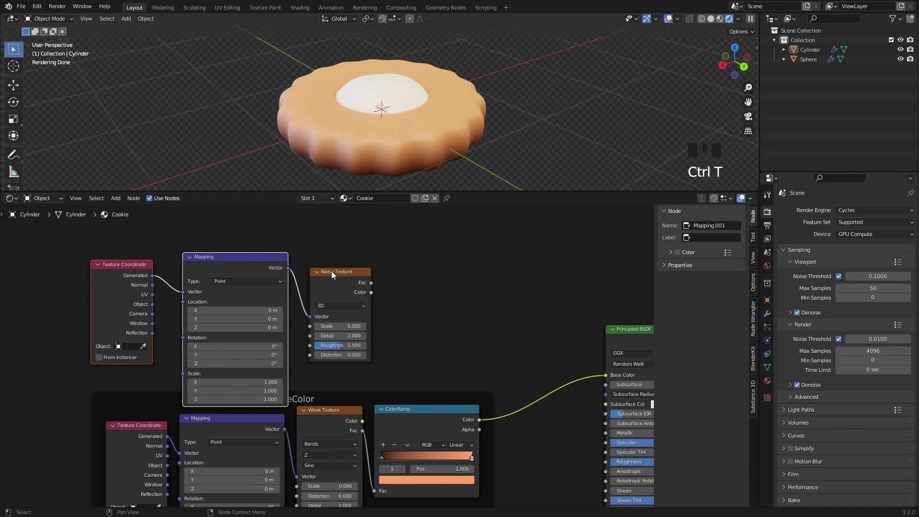
{"action": "left_click_drag", "start_coordinate": [78, 263], "coordinate": [393, 251]}
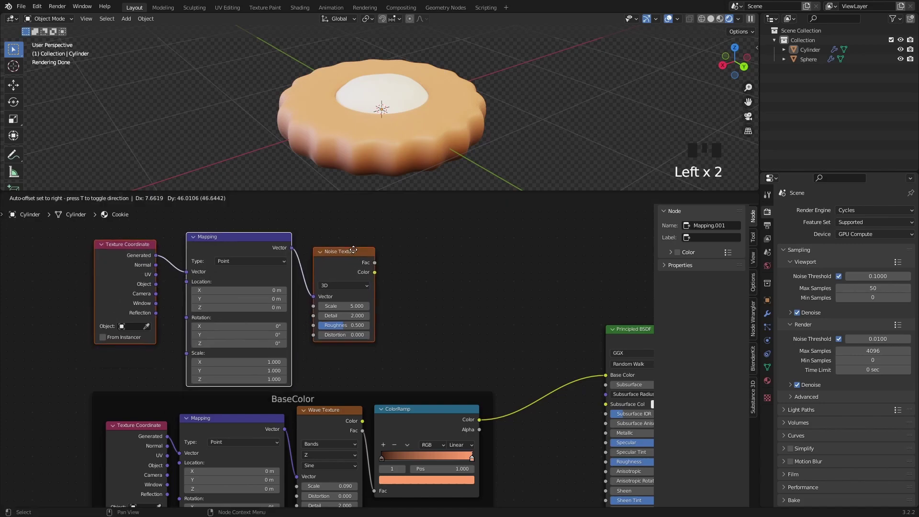
{"action": "middle_click_drag", "start_coordinate": [384, 206], "coordinate": [403, 277]}
Preview the Noise Texture on the cookie and feed its Mapping node's Vector input from the Object coordinates.
{"action": "left_click", "coordinate": [403, 277], "text": "ctrl+shift"}
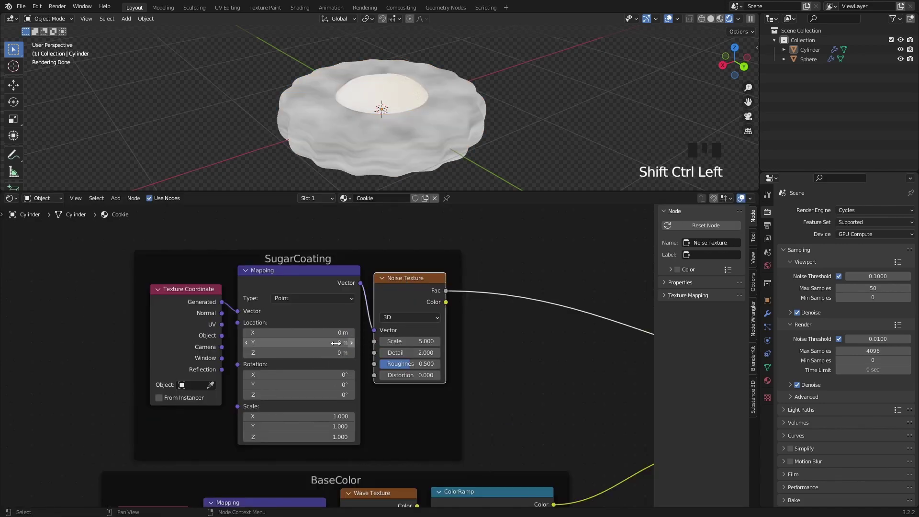
{"action": "scroll", "coordinate": [201, 332], "scroll_direction": "up", "scroll_amount": 4}
{"action": "middle_click_drag", "start_coordinate": [201, 332], "coordinate": [260, 355]}
{"action": "left_click_drag", "start_coordinate": [240, 343], "coordinate": [251, 340]}
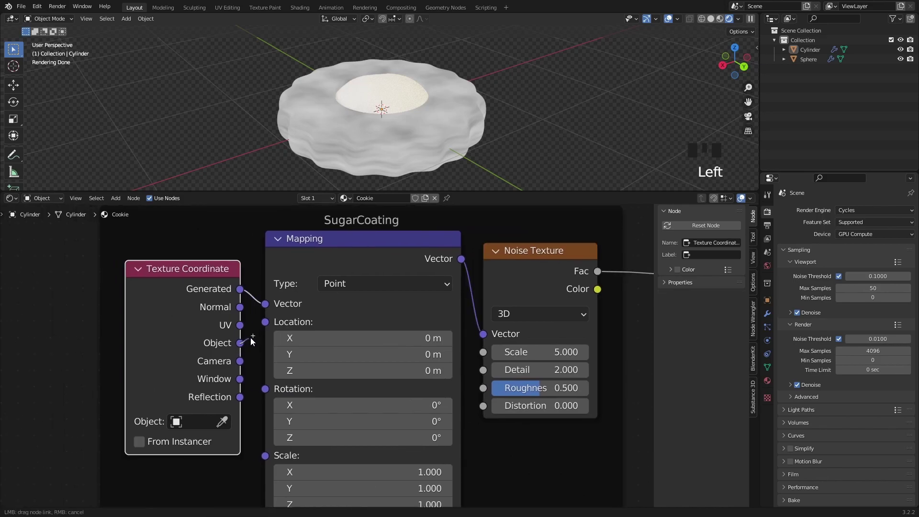
{"action": "left_click_drag", "start_coordinate": [266, 304], "coordinate": [266, 304]}
Set the Noise Texture's Scale to 24.900 and its Detail to 15.000.
{"action": "middle_click_drag", "start_coordinate": [354, 317], "coordinate": [270, 286]}
{"action": "left_click_drag", "start_coordinate": [450, 320], "coordinate": [478, 321]}
{"action": "left_click_drag", "start_coordinate": [473, 338], "coordinate": [508, 339]}
Add a ColorRamp node after the Noise Texture in the SugarCoating frame, fed by the noise Fac output.
{"action": "middle_click_drag", "start_coordinate": [560, 310], "coordinate": [481, 339]}
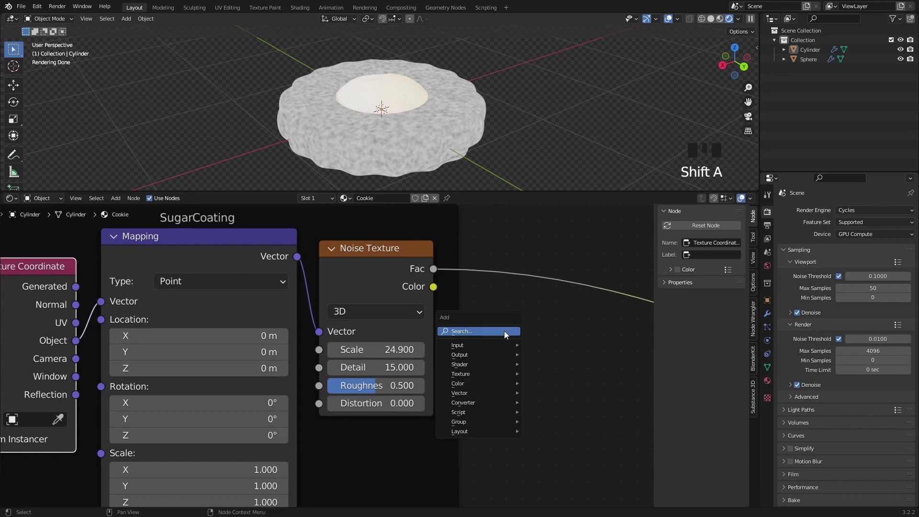
{"action": "key", "text": "shift+a"}
{"action": "type", "text": "c"}
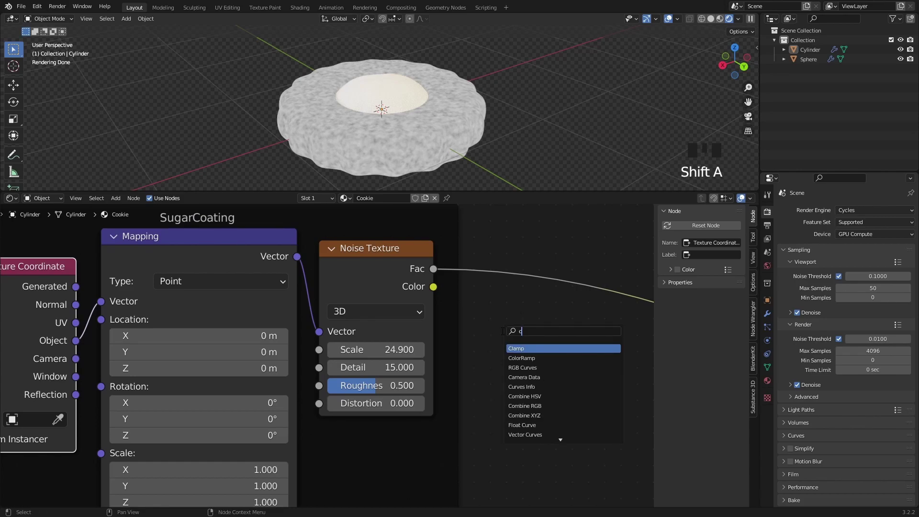
{"action": "type", "text": "ol"}
{"action": "key", "text": "Return"}
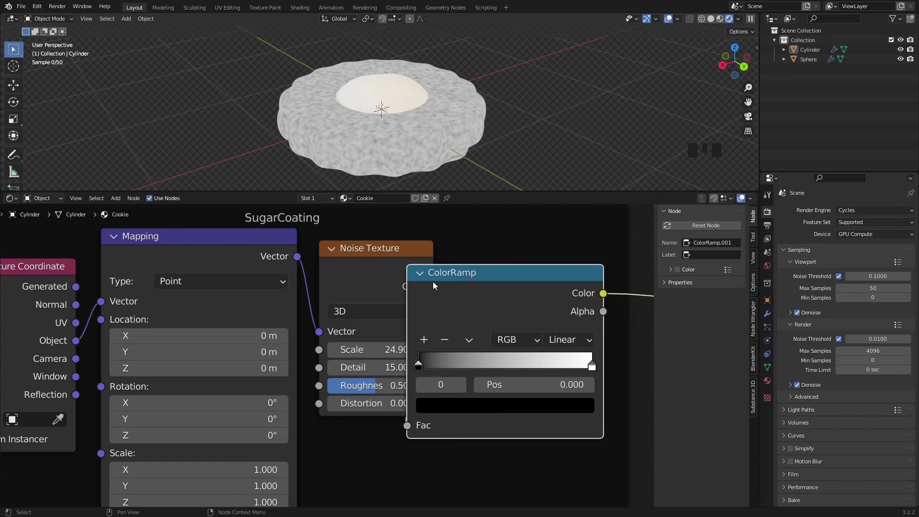
{"action": "left_click_drag", "start_coordinate": [432, 286], "coordinate": [502, 274]}
Sharpen the SugarCoating ColorRamp with the black stop at 0.391 and the white stop near the middle, and set the noise Scale to 59.900.
{"action": "scroll", "coordinate": [478, 335], "scroll_direction": "right", "scroll_amount": 5, "text": "ctrl"}
{"action": "left_click_drag", "start_coordinate": [316, 354], "coordinate": [366, 355]}
{"action": "left_click_drag", "start_coordinate": [487, 355], "coordinate": [415, 355]}
{"action": "scroll", "coordinate": [423, 279], "scroll_direction": "up", "scroll_amount": 6}
{"action": "scroll", "coordinate": [423, 280], "scroll_direction": "up", "scroll_amount": 3}
{"action": "middle_click_drag", "start_coordinate": [383, 120], "coordinate": [363, 96], "text": "shift"}
{"action": "middle_click_drag", "start_coordinate": [363, 96], "coordinate": [363, 143]}
{"action": "scroll", "coordinate": [383, 110], "scroll_direction": "up", "scroll_amount": 4}
{"action": "left_click_drag", "start_coordinate": [201, 363], "coordinate": [271, 363]}
{"action": "left_click_drag", "start_coordinate": [396, 354], "coordinate": [391, 355]}
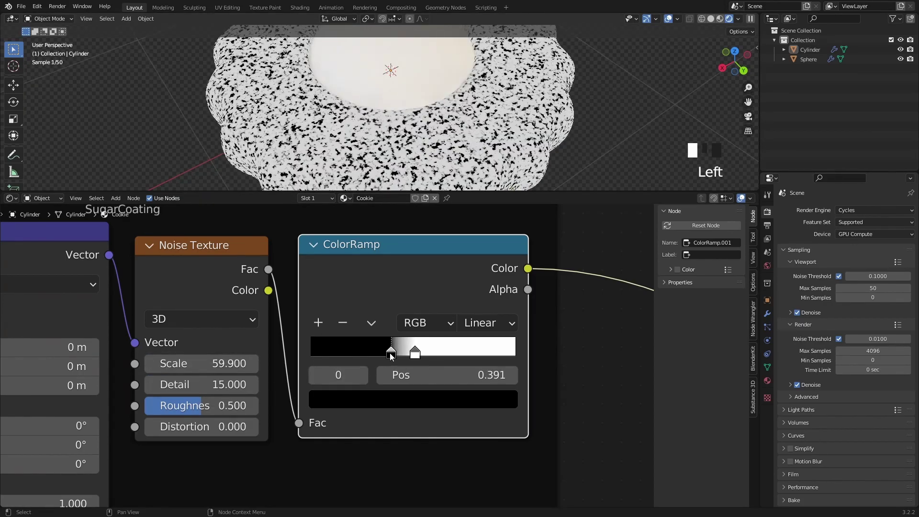
Compare the previews of the Principled BSDF, the SugarCoating ColorRamp and the BaseColor ColorRamp on the cookie.
{"action": "scroll", "coordinate": [432, 301], "scroll_direction": "down", "scroll_amount": 4}
{"action": "left_click", "coordinate": [498, 353], "text": "ctrl+shift"}
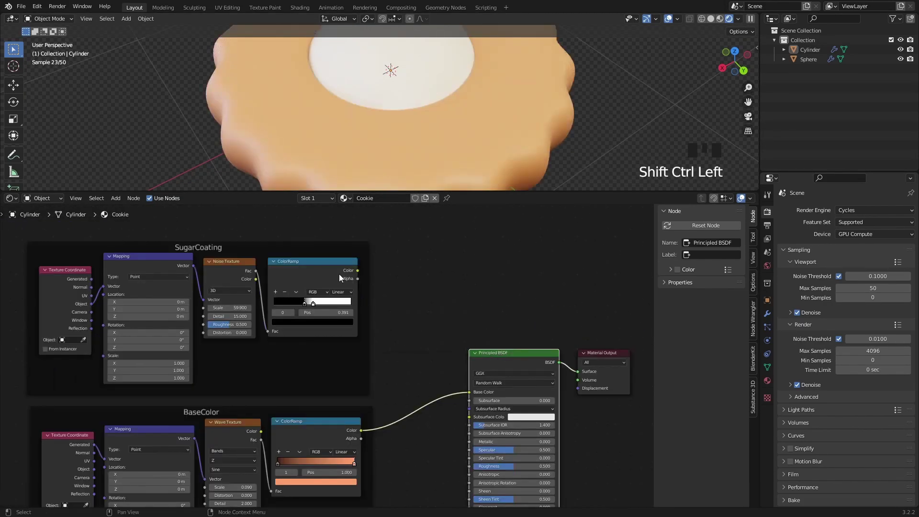
{"action": "left_click", "coordinate": [321, 261], "text": "ctrl+shift"}
{"action": "left_click", "coordinate": [320, 424], "text": "ctrl+shift"}
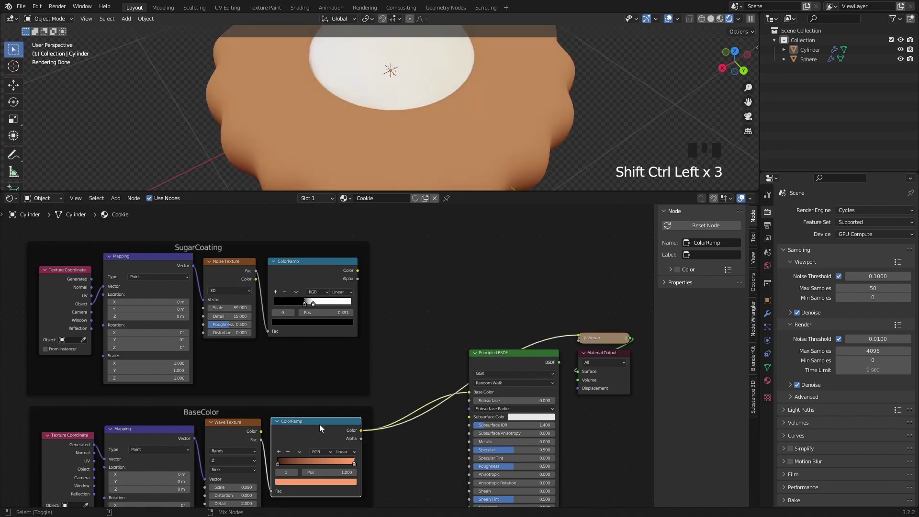
{"action": "left_click", "coordinate": [316, 261], "text": "ctrl+shift"}
Add a Mix color node with the SugarCoating ColorRamp in Color1 and the BaseColor ColorRamp in Color2.
{"action": "left_click", "coordinate": [412, 305]}
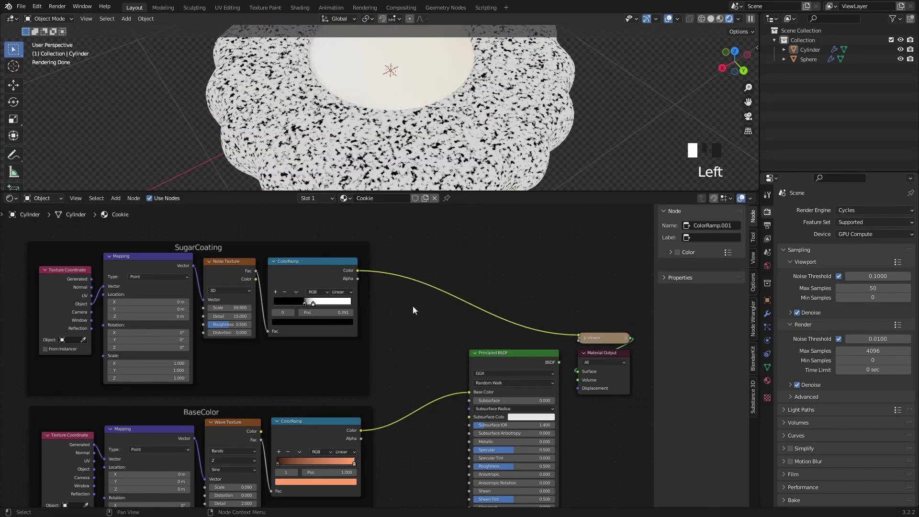
{"action": "key", "text": "shift+a"}
{"action": "left_click", "coordinate": [413, 306]}
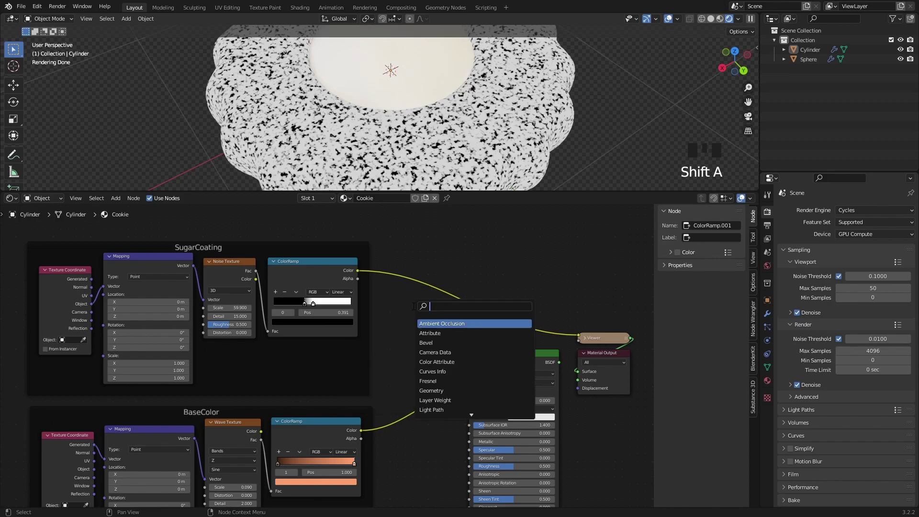
{"action": "type", "text": "mi"}
{"action": "left_click", "coordinate": [455, 323]}
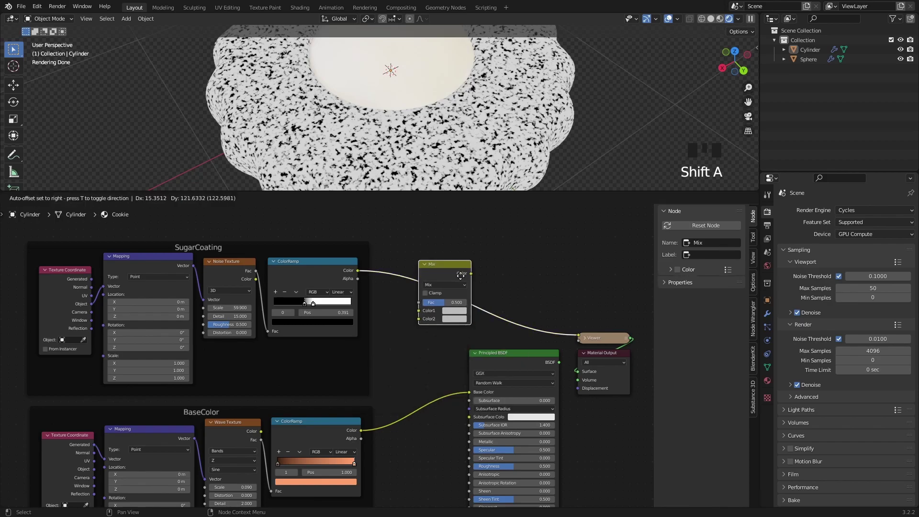
{"action": "left_click", "coordinate": [430, 271]}
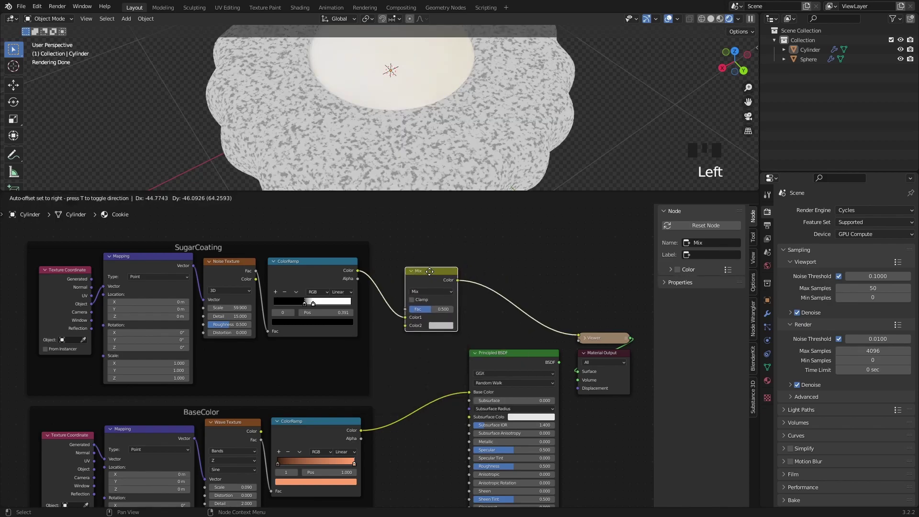
{"action": "left_click", "coordinate": [429, 270]}
{"action": "left_click_drag", "start_coordinate": [361, 431], "coordinate": [405, 325]}
Connect the Mix node's Color to the Principled BSDF's Base Color and preview the sugared shader on the cookie.
{"action": "scroll", "coordinate": [403, 326], "scroll_direction": "up", "scroll_amount": 3}
{"action": "left_click_drag", "start_coordinate": [492, 259], "coordinate": [497, 280]}
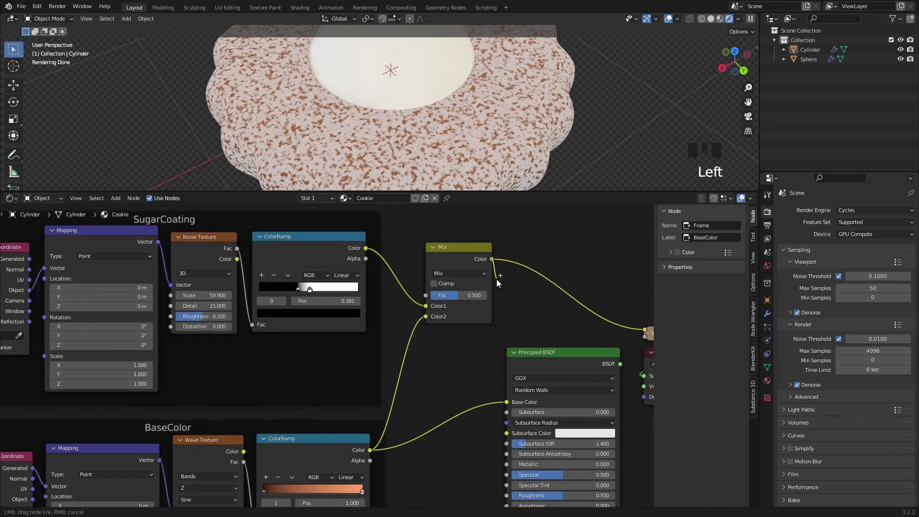
{"action": "left_click_drag", "start_coordinate": [504, 403], "coordinate": [506, 402]}
{"action": "left_click", "coordinate": [561, 357], "text": "ctrl+shift"}
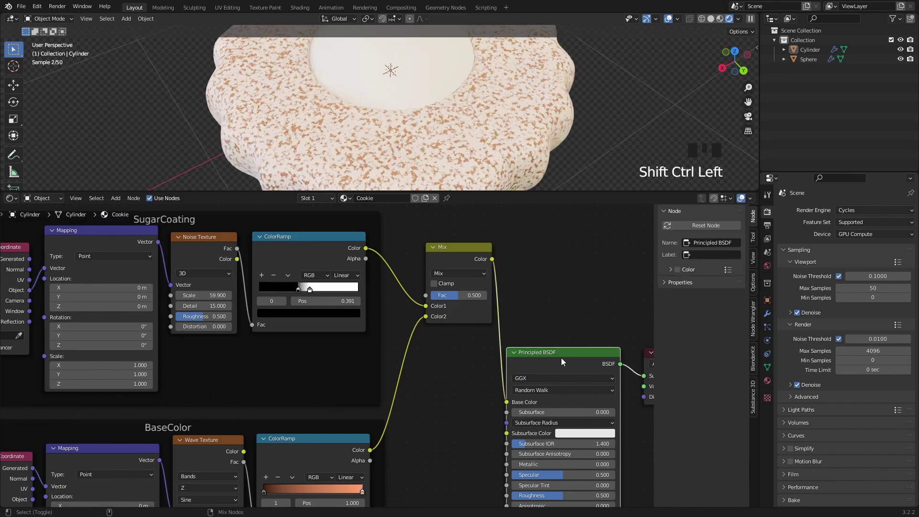
{"action": "left_click_drag", "start_coordinate": [472, 248], "coordinate": [463, 259]}
{"action": "scroll", "coordinate": [436, 107], "scroll_direction": "down", "scroll_amount": 2}
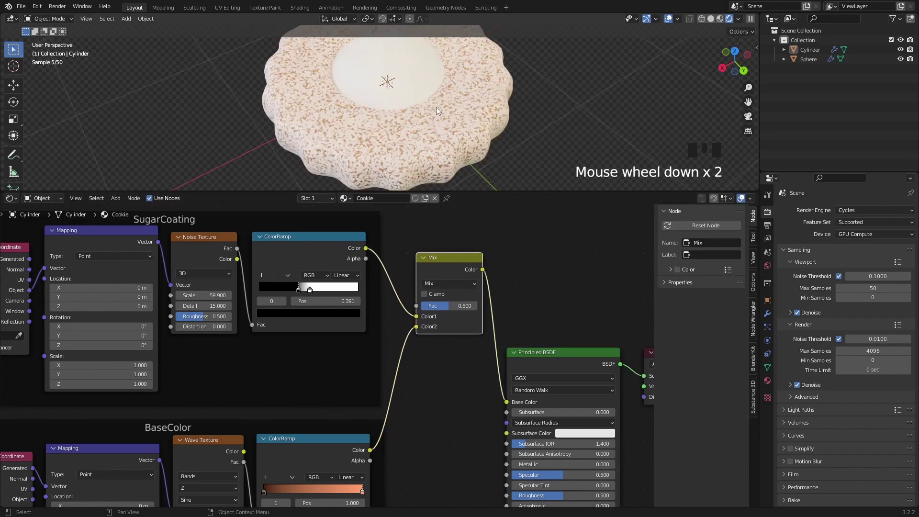
{"action": "middle_click_drag", "start_coordinate": [436, 107], "coordinate": [448, 141], "text": "shift"}
{"action": "scroll", "coordinate": [446, 129], "scroll_direction": "up", "scroll_amount": 2}
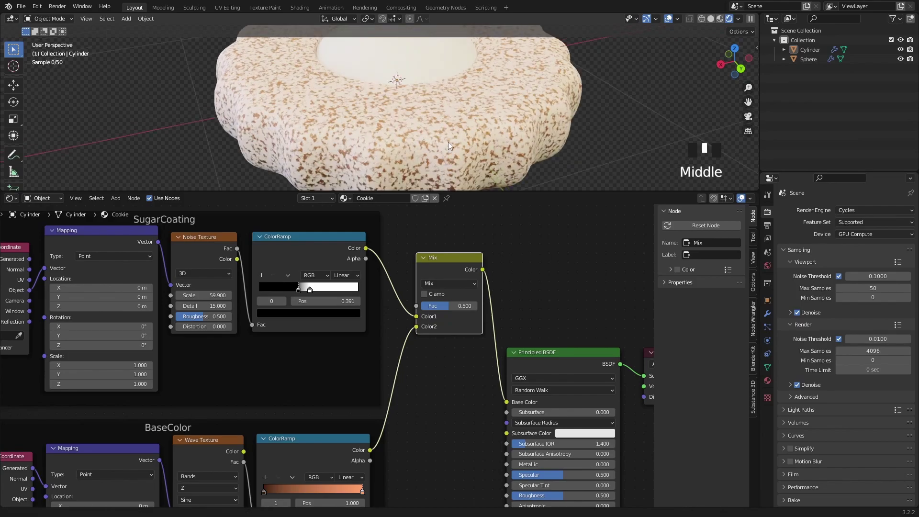
Try adjusting the Mix node's factor, cancel the change, and move the node farther from the SugarCoating ColorRamp.
{"action": "left_click_drag", "start_coordinate": [451, 310], "coordinate": [477, 311]}
{"action": "key", "text": "Escape"}
{"action": "left_click_drag", "start_coordinate": [418, 316], "coordinate": [447, 304]}
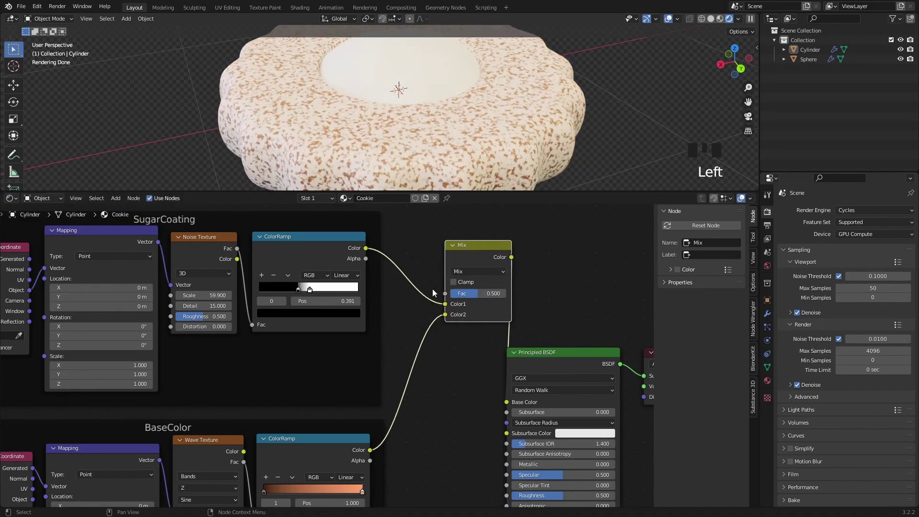
{"action": "middle_click_drag", "start_coordinate": [378, 263], "coordinate": [391, 277]}
{"action": "scroll", "coordinate": [366, 292], "scroll_direction": "down", "scroll_amount": 4}
{"action": "scroll", "coordinate": [366, 293], "scroll_direction": "down", "scroll_amount": 2}
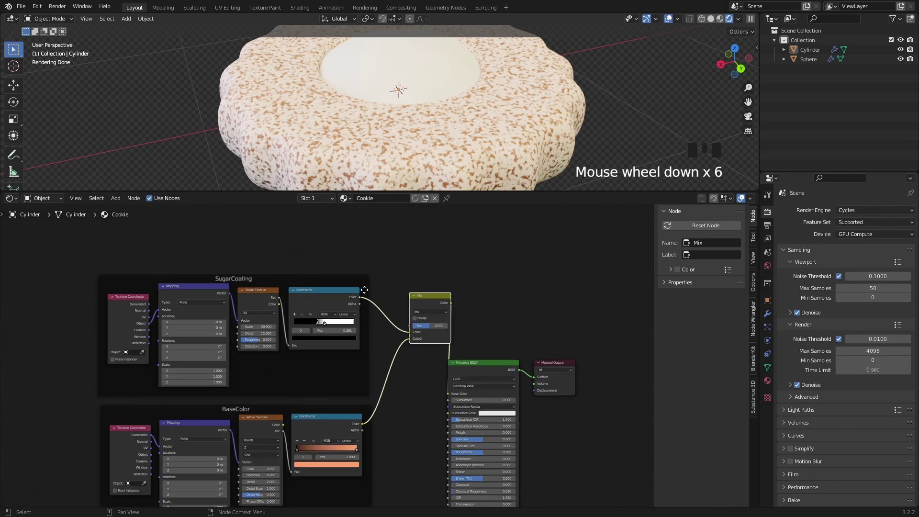
Add a Gradient Texture node in the free space above the SugarCoating frame.
{"action": "middle_click_drag", "start_coordinate": [331, 272], "coordinate": [379, 304]}
{"action": "middle_click_drag", "start_coordinate": [335, 254], "coordinate": [355, 299]}
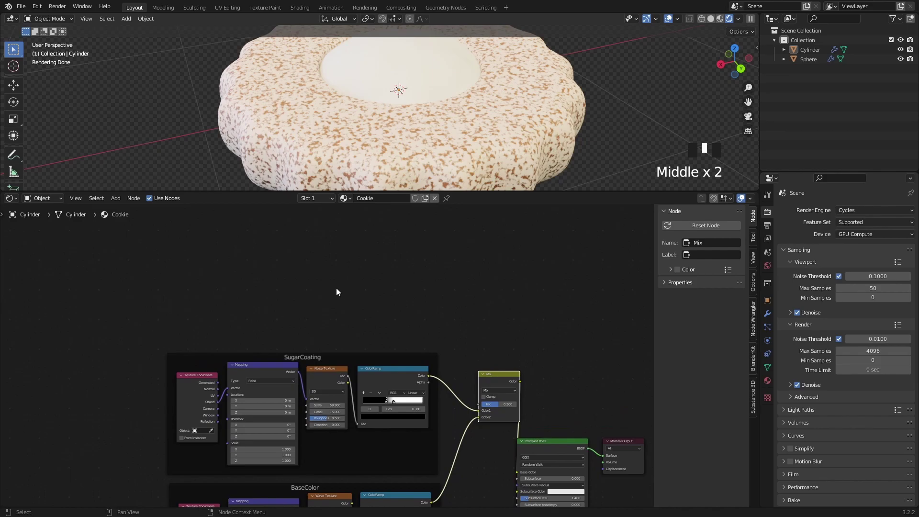
{"action": "left_click", "coordinate": [336, 292]}
{"action": "key", "text": "shift+a"}
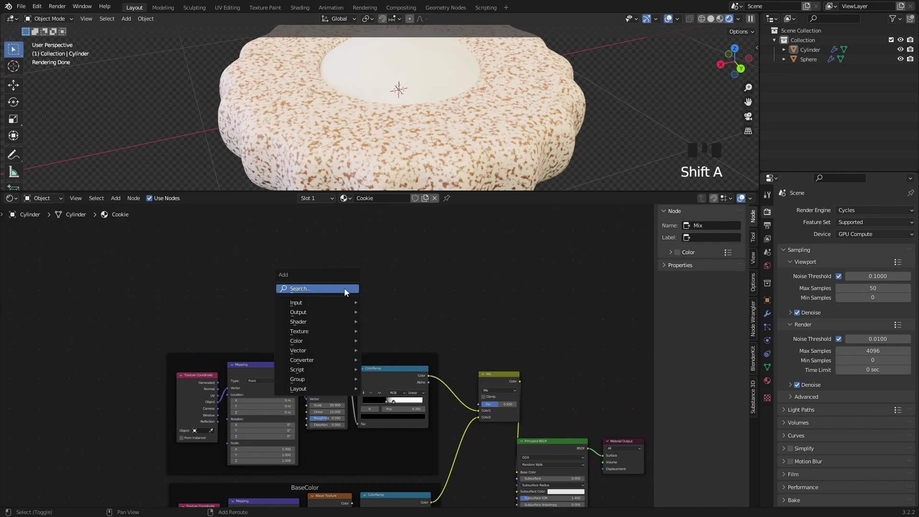
{"action": "left_click", "coordinate": [343, 288]}
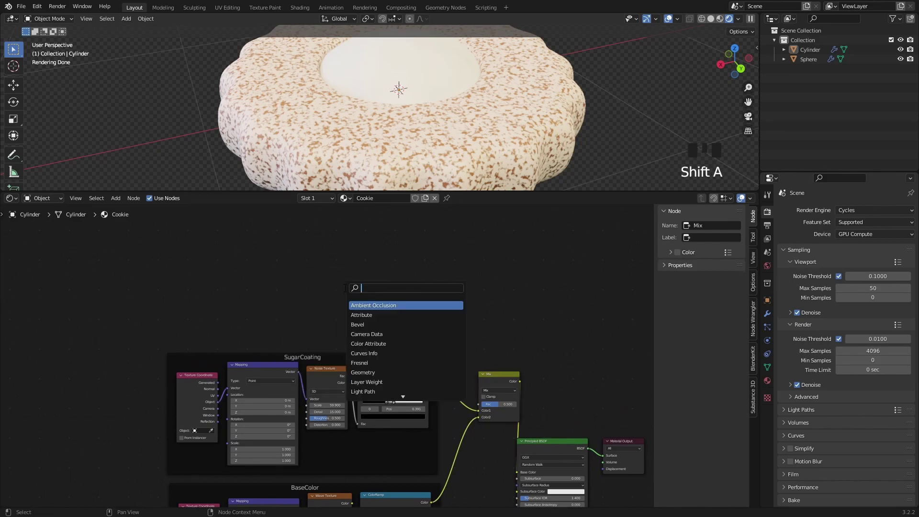
{"action": "type", "text": "gr"}
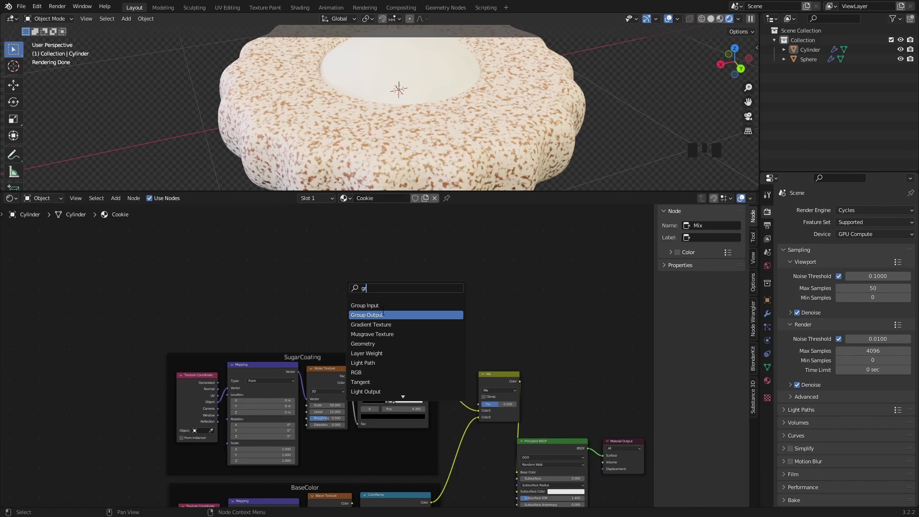
{"action": "type", "text": "a"}
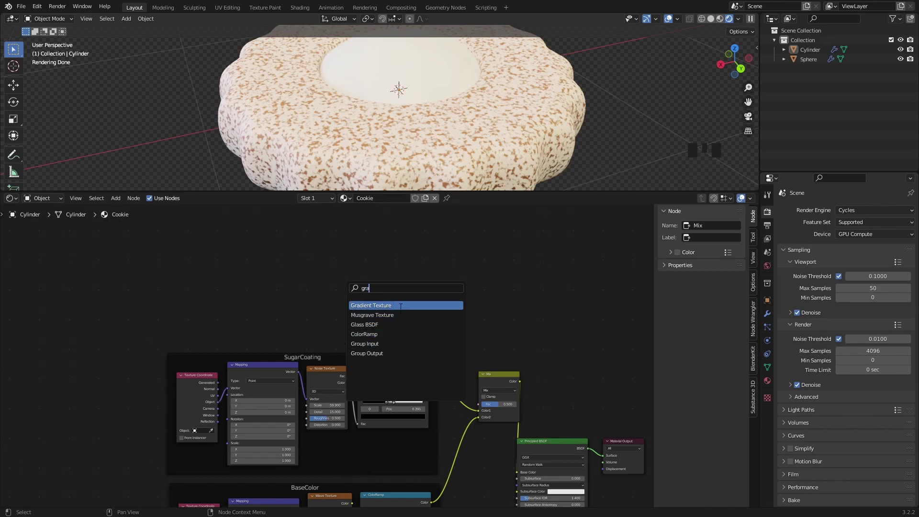
{"action": "left_click", "coordinate": [370, 305]}
{"action": "left_click", "coordinate": [367, 287]}
{"action": "scroll", "coordinate": [354, 280], "scroll_direction": "up", "scroll_amount": 2}
Add Texture Coordinate and Mapping nodes to the Gradient Texture and group the three nodes in a frame labelled Mask.
{"action": "key", "text": "ctrl+t"}
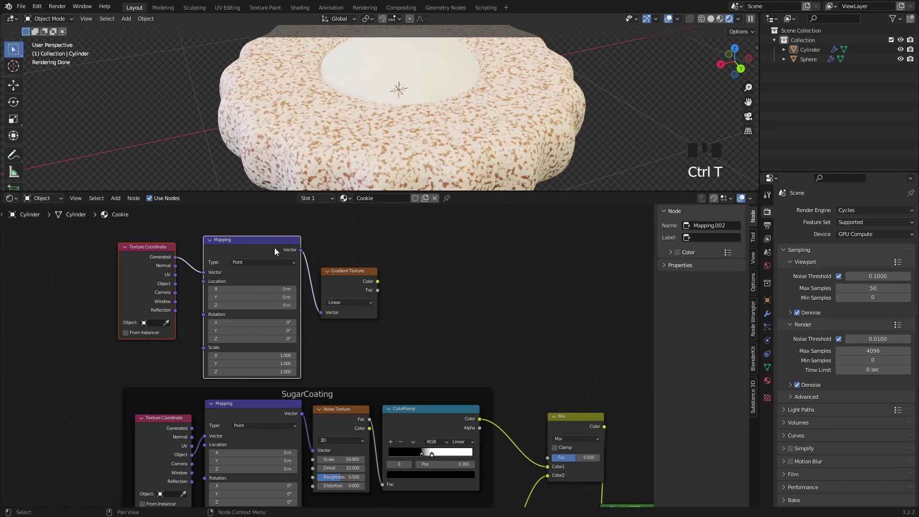
{"action": "left_click", "coordinate": [349, 270]}
{"action": "left_click_drag", "start_coordinate": [147, 246], "coordinate": [171, 271]}
Add a ColorRamp to the Mask frame, feed it from the Gradient Texture's Fac, and preview it on the cookie.
{"action": "key", "text": "shift+a"}
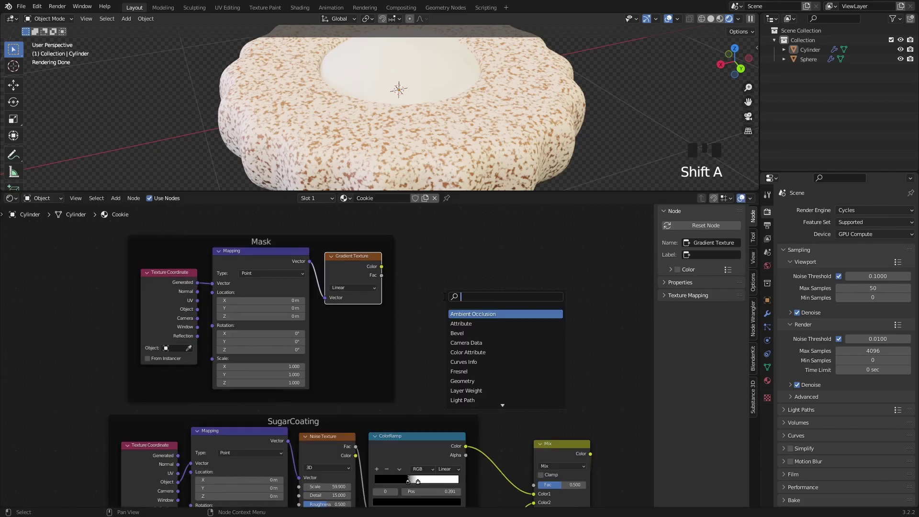
{"action": "type", "text": "color"}
{"action": "key", "text": "Return"}
{"action": "left_click", "coordinate": [375, 335]}
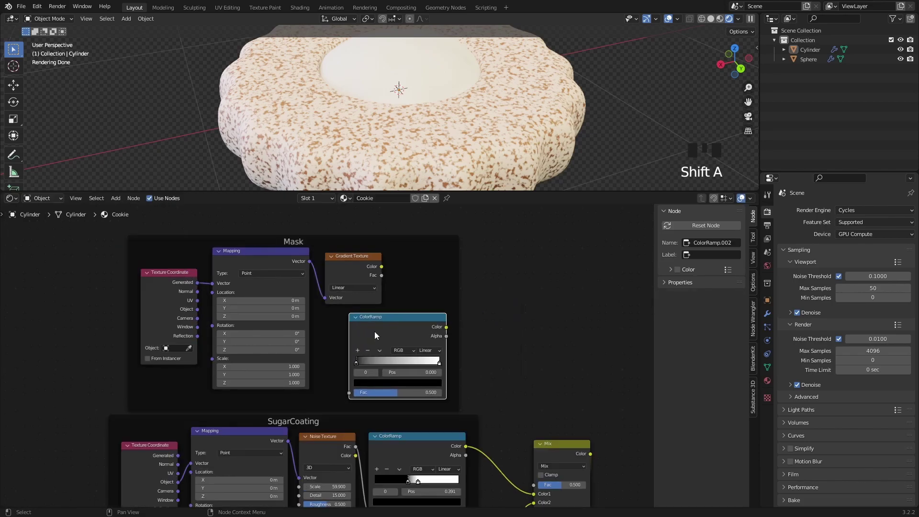
{"action": "left_click_drag", "start_coordinate": [375, 335], "coordinate": [401, 356]}
{"action": "scroll", "coordinate": [383, 275], "scroll_direction": "up", "scroll_amount": 2}
{"action": "left_click", "coordinate": [454, 253], "text": "ctrl+shift"}
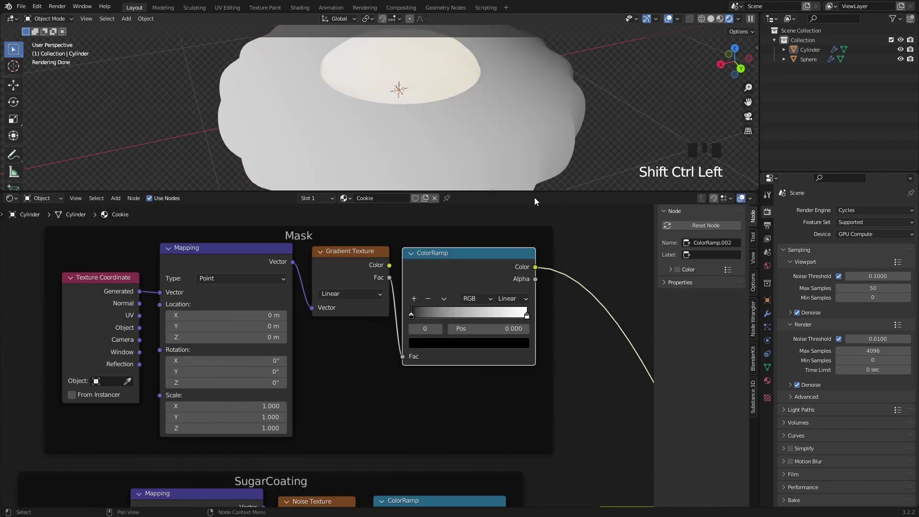
Set the Mask's Gradient Texture to Spherical and drive its Mapping node with Object coordinates.
{"action": "left_click_drag", "start_coordinate": [535, 194], "coordinate": [526, 225]}
{"action": "left_click", "coordinate": [360, 293]}
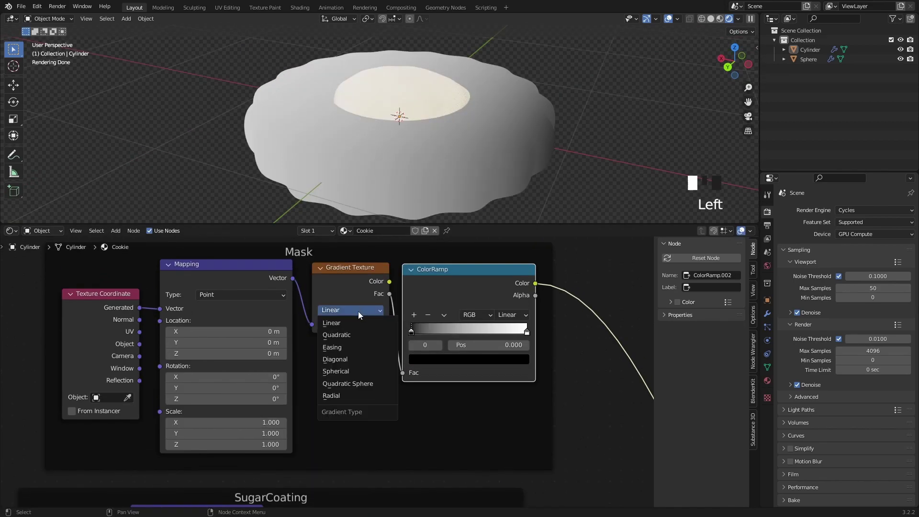
{"action": "left_click", "coordinate": [352, 372]}
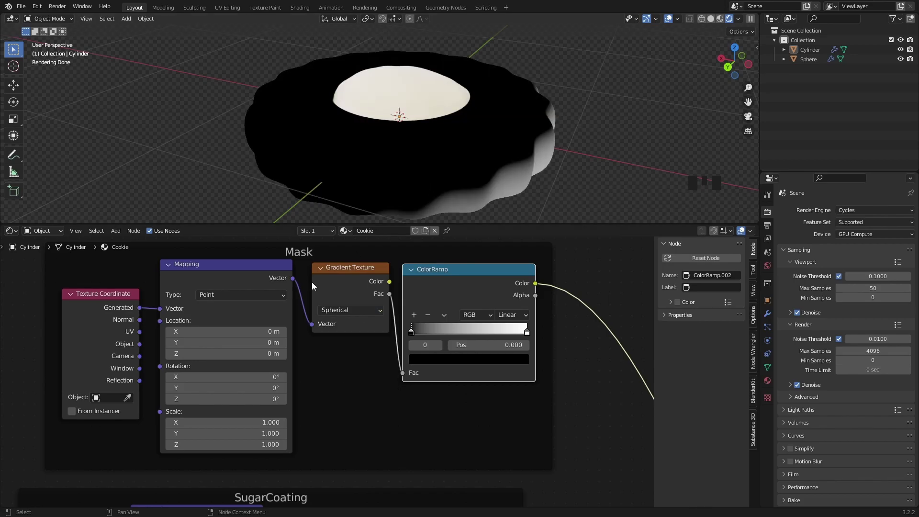
{"action": "left_click_drag", "start_coordinate": [139, 344], "coordinate": [160, 312]}
{"action": "scroll", "coordinate": [418, 145], "scroll_direction": "down", "scroll_amount": 2}
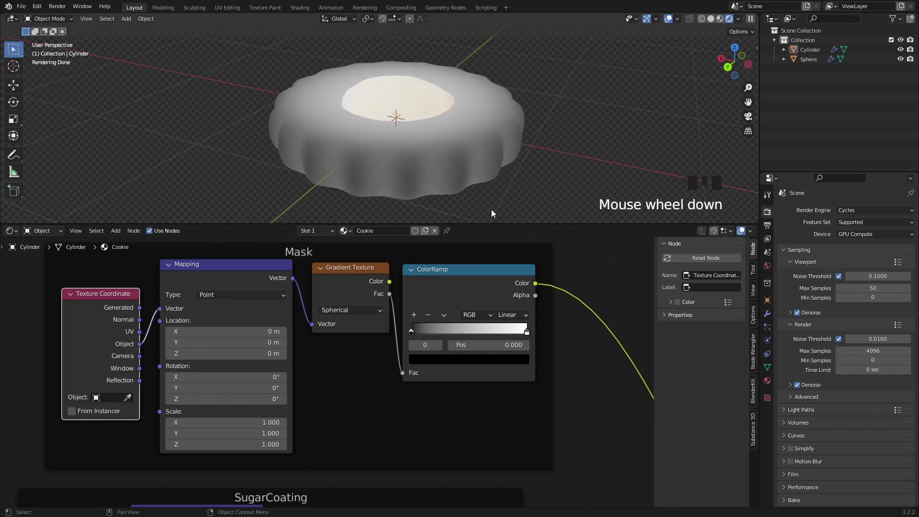
Move the Mask ColorRamp's black stop to 0.123 and inspect the spherical gradient around the cookie.
{"action": "scroll", "coordinate": [409, 336], "scroll_direction": "up", "scroll_amount": 2}
{"action": "left_click_drag", "start_coordinate": [424, 326], "coordinate": [443, 330]}
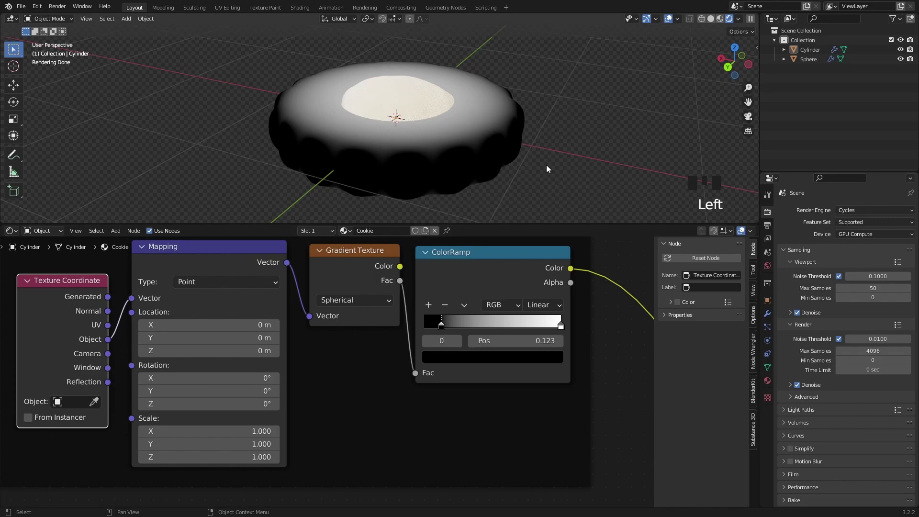
{"action": "middle_click_drag", "start_coordinate": [546, 169], "coordinate": [470, 120], "text": "shift"}
{"action": "scroll", "coordinate": [506, 167], "scroll_direction": "down", "scroll_amount": 2}
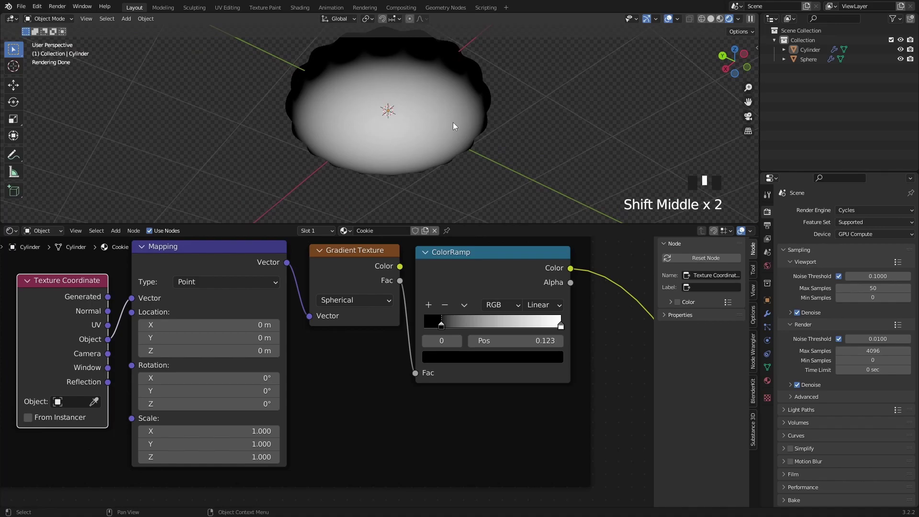
{"action": "middle_click_drag", "start_coordinate": [515, 95], "coordinate": [446, 118], "text": "shift"}
{"action": "middle_click_drag", "start_coordinate": [487, 89], "coordinate": [353, 90], "text": "shift"}
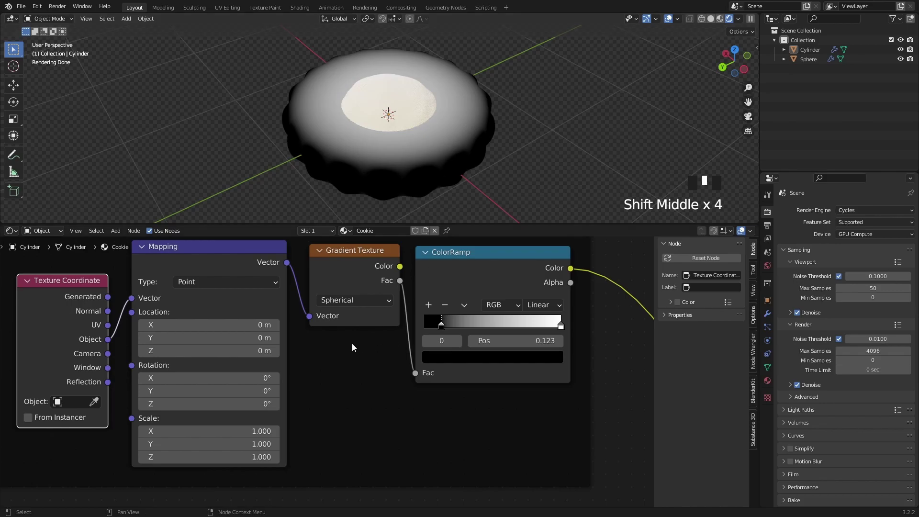
Add a second Gradient Texture node inside the Mask frame, above the spherical one.
{"action": "scroll", "coordinate": [352, 347], "scroll_direction": "down", "scroll_amount": 3}
{"action": "key", "text": "shift+a"}
{"action": "type", "text": "gr"}
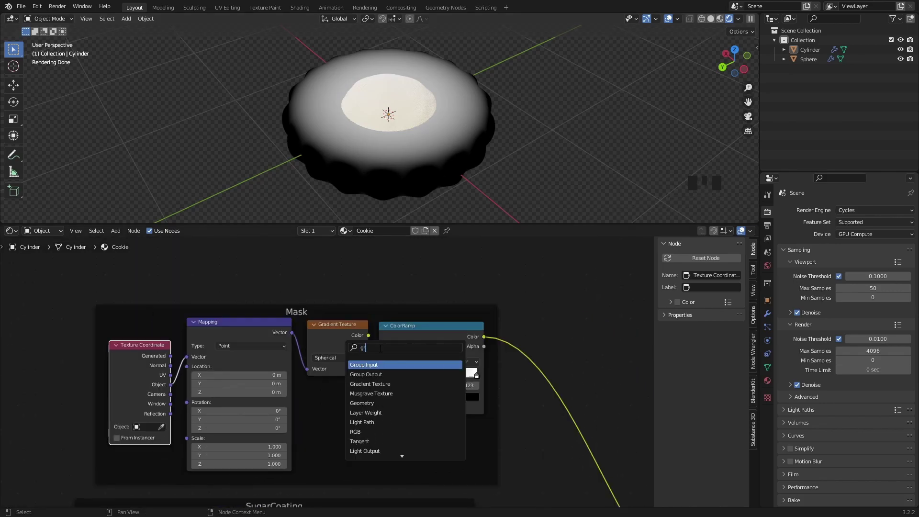
{"action": "type", "text": "a"}
{"action": "left_click", "coordinate": [364, 364]}
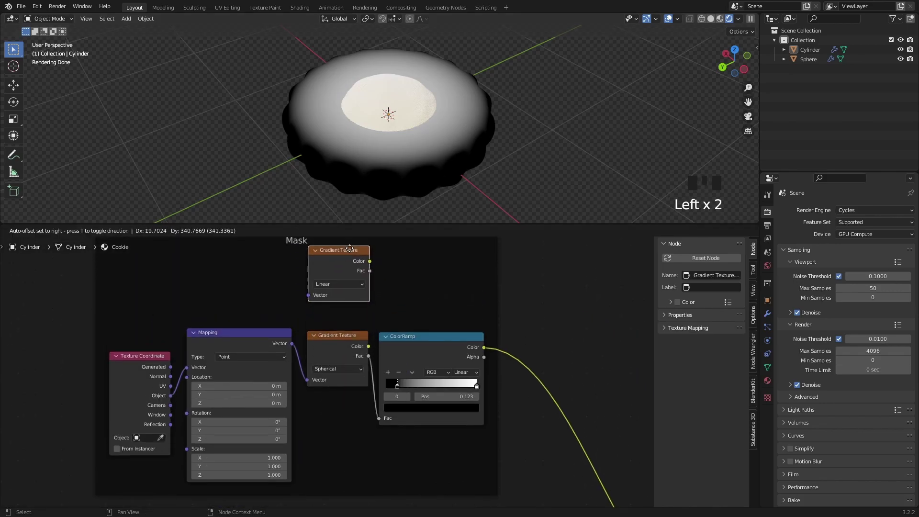
{"action": "left_click", "coordinate": [349, 296]}
Duplicate the Mask's ColorRamp and place the copy beside the linear Gradient Texture.
{"action": "left_click", "coordinate": [420, 371]}
{"action": "key", "text": "shift+d"}
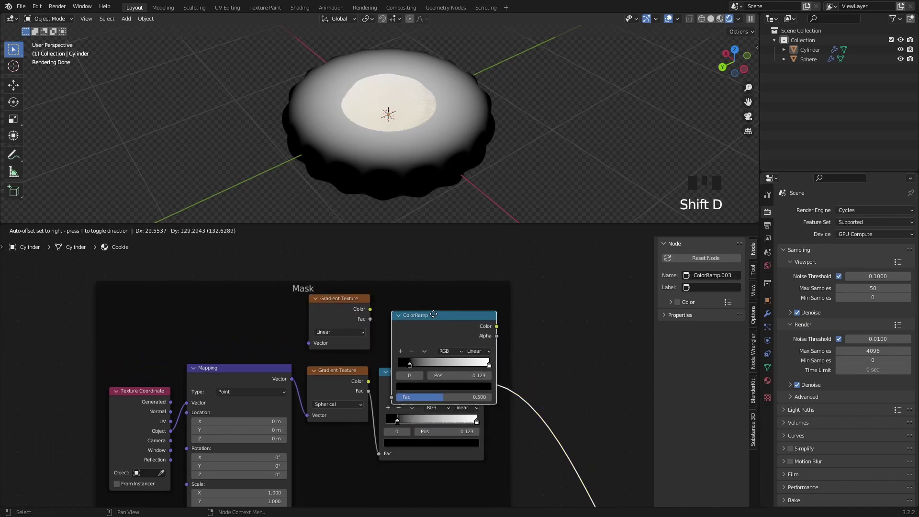
{"action": "left_click", "coordinate": [417, 274]}
Connect Mapping's Vector to the linear Gradient Texture and its Fac to the duplicated ColorRamp, and preview that ramp.
{"action": "left_click", "coordinate": [351, 301]}
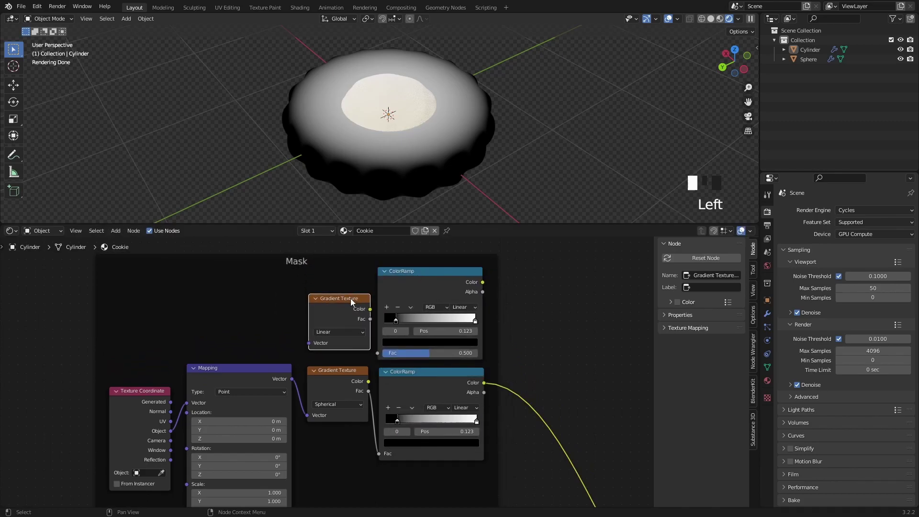
{"action": "scroll", "coordinate": [289, 372], "scroll_direction": "up", "scroll_amount": 3}
{"action": "left_click_drag", "start_coordinate": [285, 383], "coordinate": [297, 340]}
{"action": "middle_click_drag", "start_coordinate": [362, 331], "coordinate": [287, 354]}
{"action": "left_click_drag", "start_coordinate": [301, 329], "coordinate": [314, 369]}
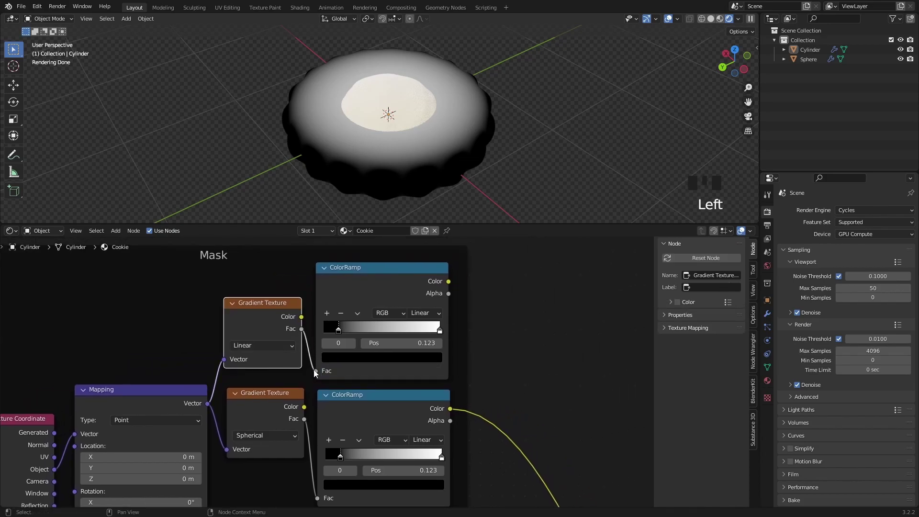
{"action": "left_click", "coordinate": [371, 267], "text": "ctrl+shift"}
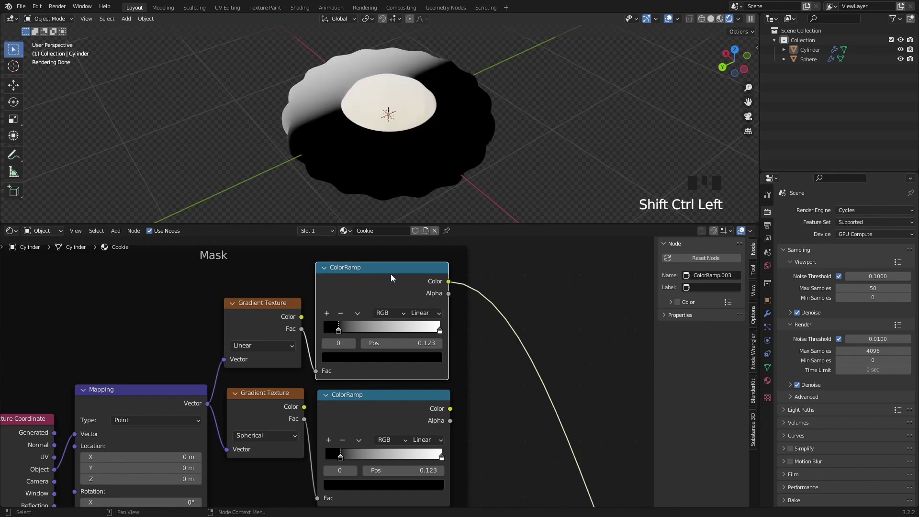
Set the Mask Mapping node's Y rotation to 90°.
{"action": "middle_click_drag", "start_coordinate": [245, 408], "coordinate": [286, 382]}
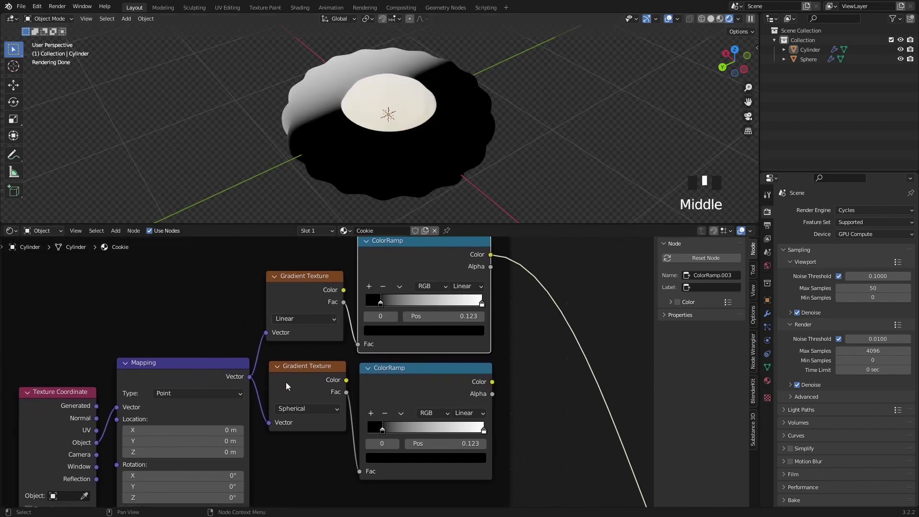
{"action": "middle_click_drag", "start_coordinate": [221, 460], "coordinate": [265, 403]}
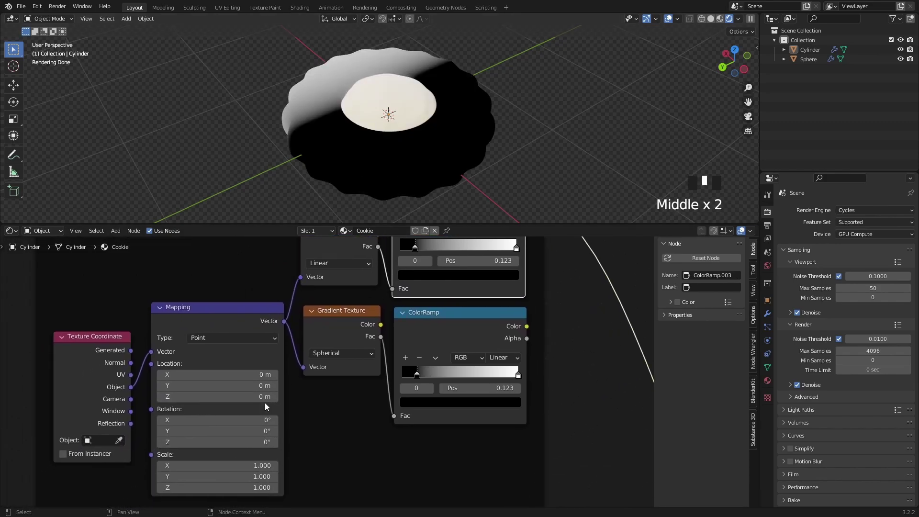
{"action": "left_click", "coordinate": [225, 430]}
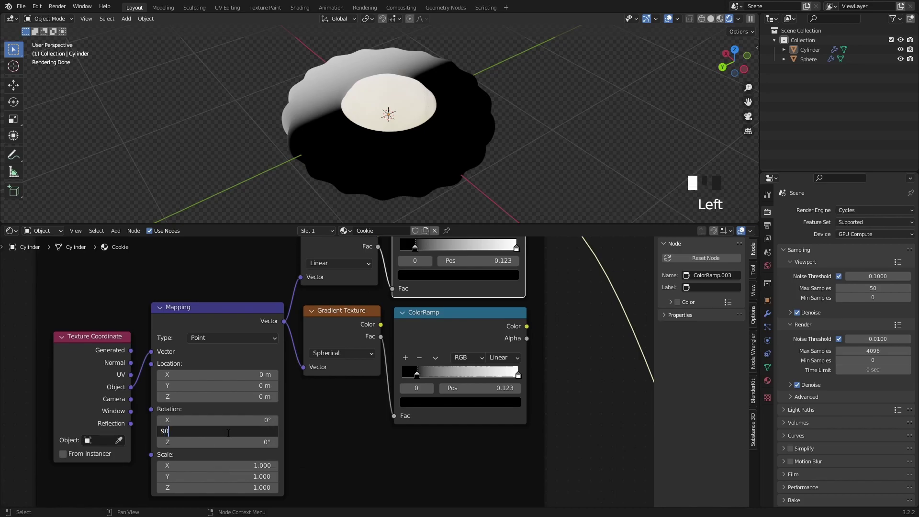
{"action": "key", "text": "Return"}
Move the linear gradient ColorRamp's black stop to 0.000 and white stop to 0.041, and check the cookie's top and underside.
{"action": "middle_click_drag", "start_coordinate": [415, 278], "coordinate": [332, 354]}
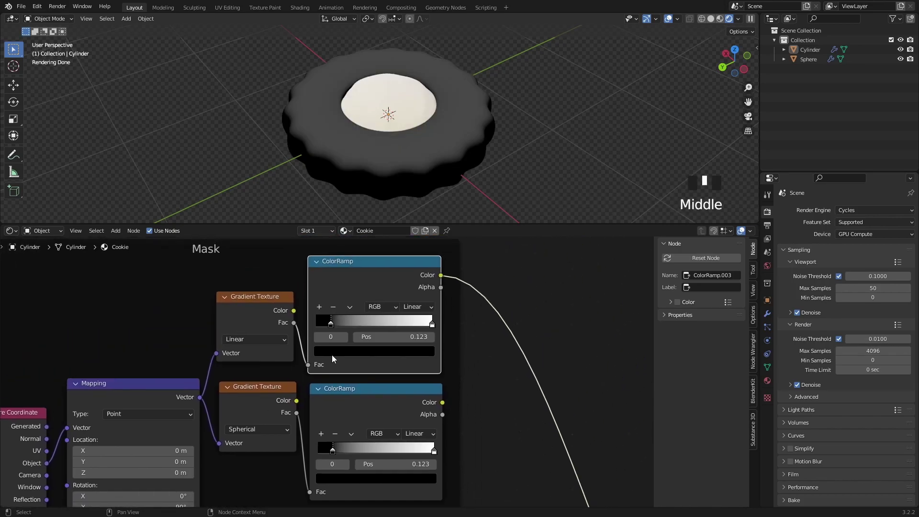
{"action": "left_click_drag", "start_coordinate": [331, 326], "coordinate": [316, 328]}
{"action": "scroll", "coordinate": [429, 168], "scroll_direction": "up", "scroll_amount": 2, "text": "shift"}
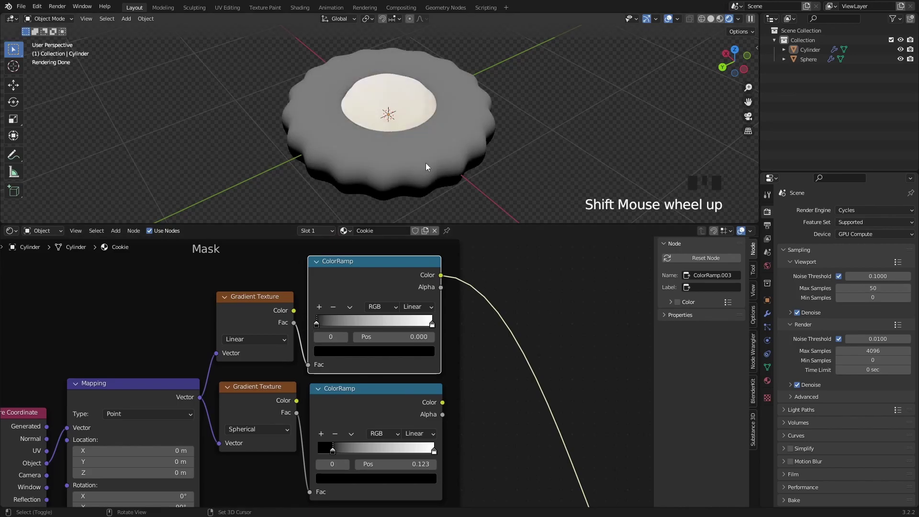
{"action": "middle_click_drag", "start_coordinate": [429, 168], "coordinate": [438, 260], "text": "shift"}
{"action": "left_click_drag", "start_coordinate": [432, 324], "coordinate": [317, 330]}
{"action": "left_click", "coordinate": [484, 185]}
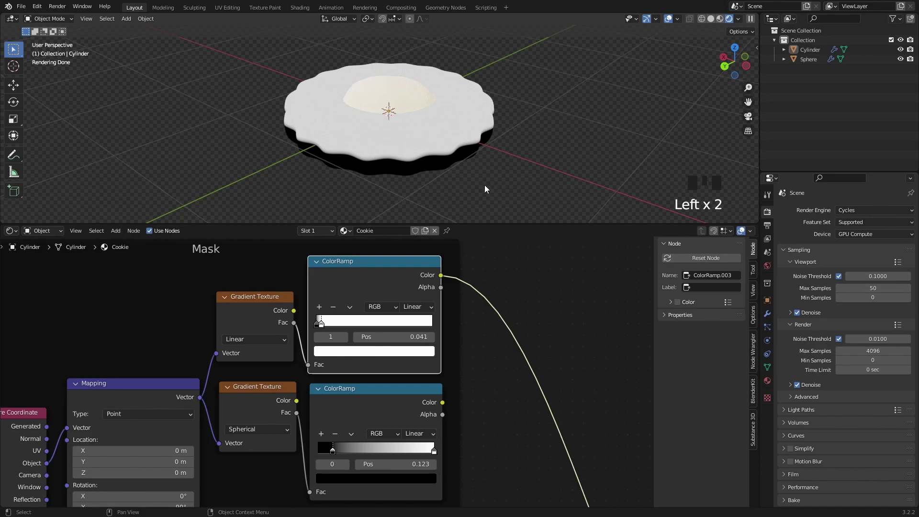
{"action": "middle_click_drag", "start_coordinate": [484, 185], "coordinate": [403, 141], "text": "shift"}
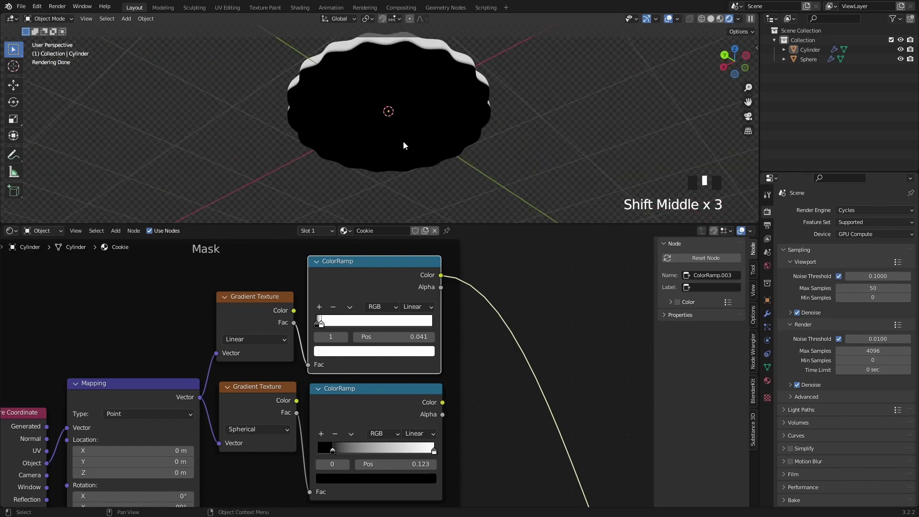
{"action": "middle_click_drag", "start_coordinate": [429, 110], "coordinate": [385, 80], "text": "shift"}
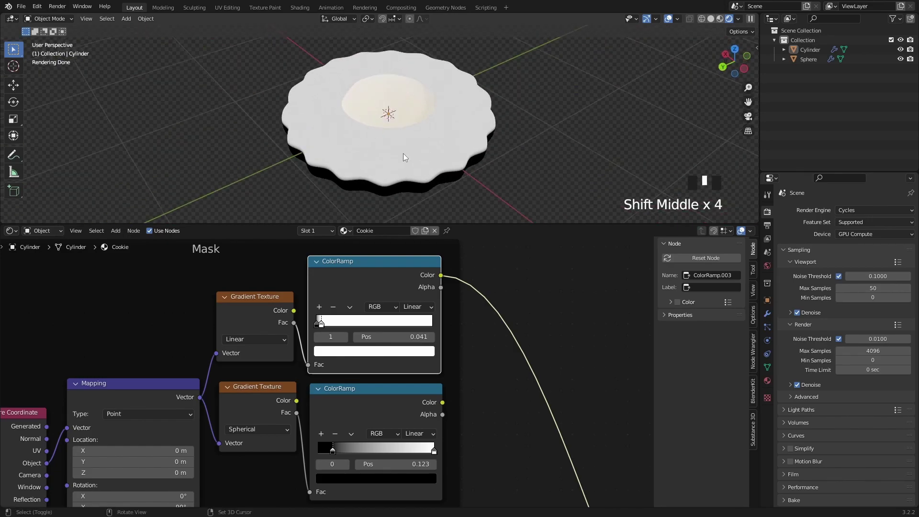
Compare the previews of the spherical and linear gradient ColorRamps on the cookie.
{"action": "middle_click_drag", "start_coordinate": [441, 372], "coordinate": [404, 330]}
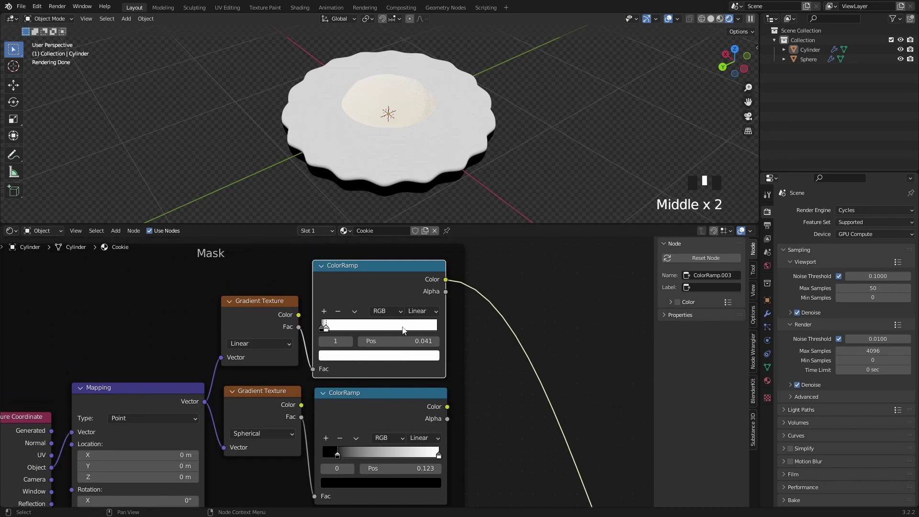
{"action": "left_click", "coordinate": [383, 395], "text": "ctrl+shift"}
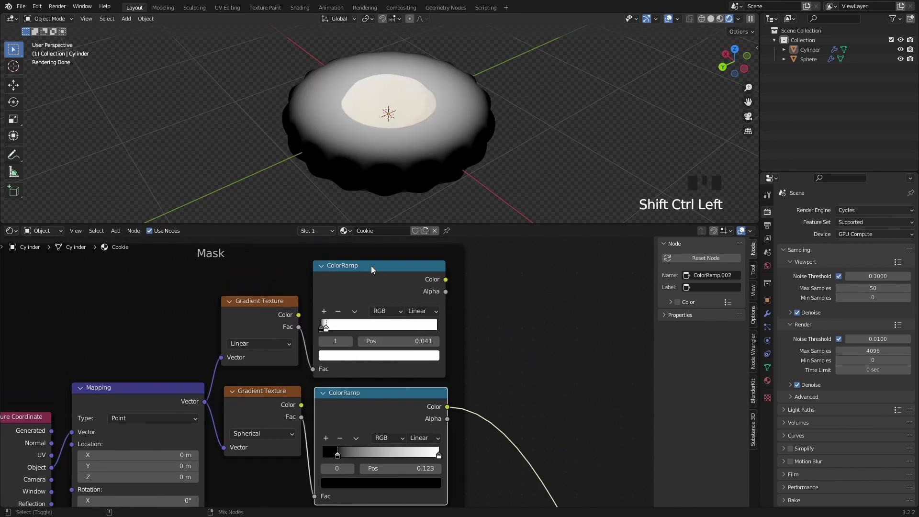
{"action": "left_click", "coordinate": [371, 265], "text": "ctrl+shift"}
{"action": "left_click", "coordinate": [382, 392], "text": "ctrl+shift"}
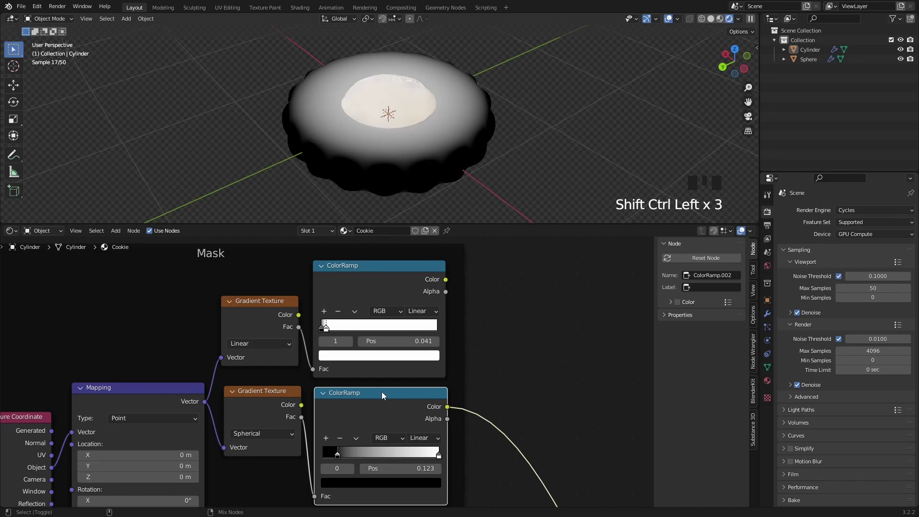
{"action": "left_click", "coordinate": [382, 266], "text": "ctrl+shift"}
Add a MixRGB node to the Mask frame with the linear gradient's ColorRamp feeding Color1.
{"action": "key", "text": "shift+a"}
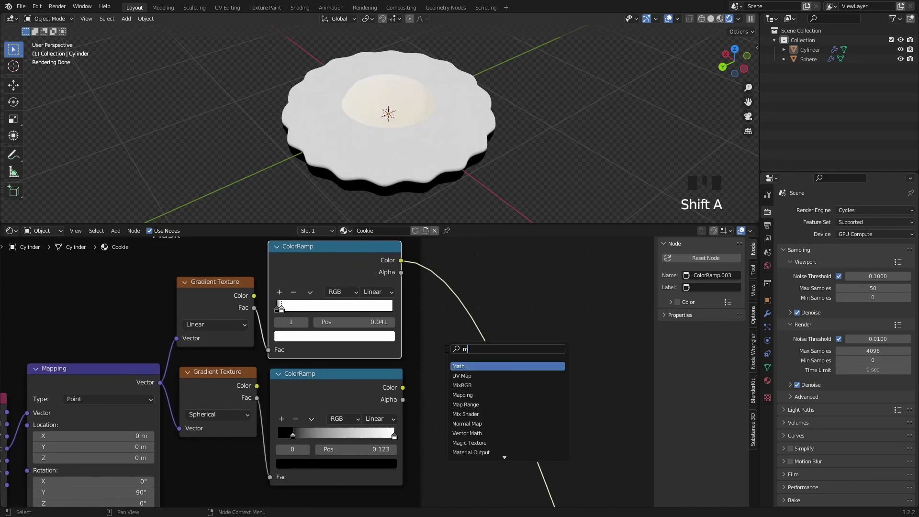
{"action": "left_click", "coordinate": [468, 423]}
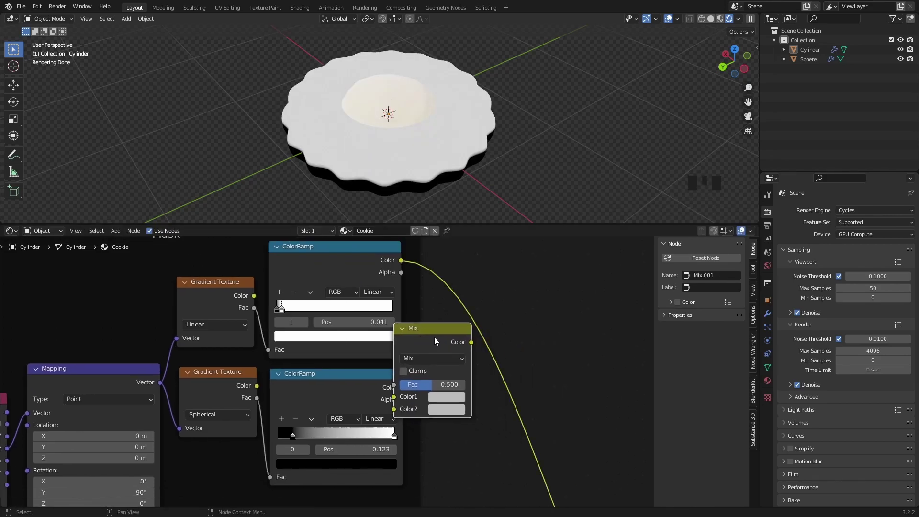
{"action": "left_click", "coordinate": [412, 329]}
{"action": "left_click_drag", "start_coordinate": [412, 328], "coordinate": [492, 314]}
{"action": "middle_click_drag", "start_coordinate": [438, 387], "coordinate": [425, 377]}
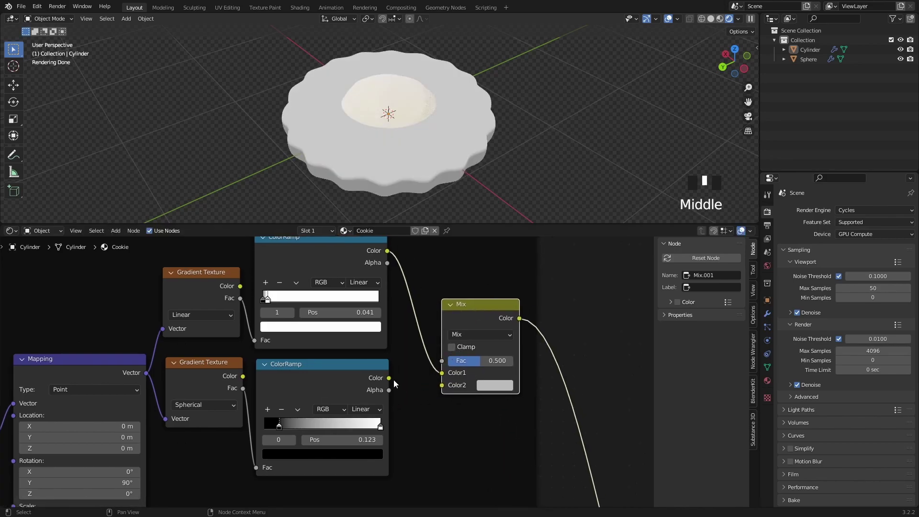
Connect the spherical gradient's ColorRamp to the mask mix node's Color2, set its blending mode to Darken and its Fac to 1.000.
{"action": "left_click_drag", "start_coordinate": [389, 377], "coordinate": [439, 386]}
{"action": "middle_click_drag", "start_coordinate": [453, 347], "coordinate": [425, 355]}
{"action": "left_click", "coordinate": [444, 343]}
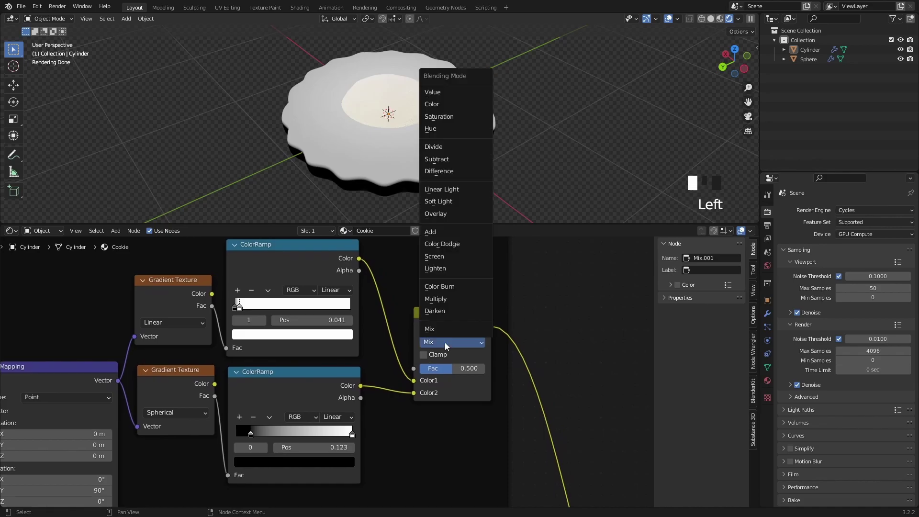
{"action": "left_click", "coordinate": [438, 311]}
{"action": "left_click_drag", "start_coordinate": [452, 368], "coordinate": [484, 368]}
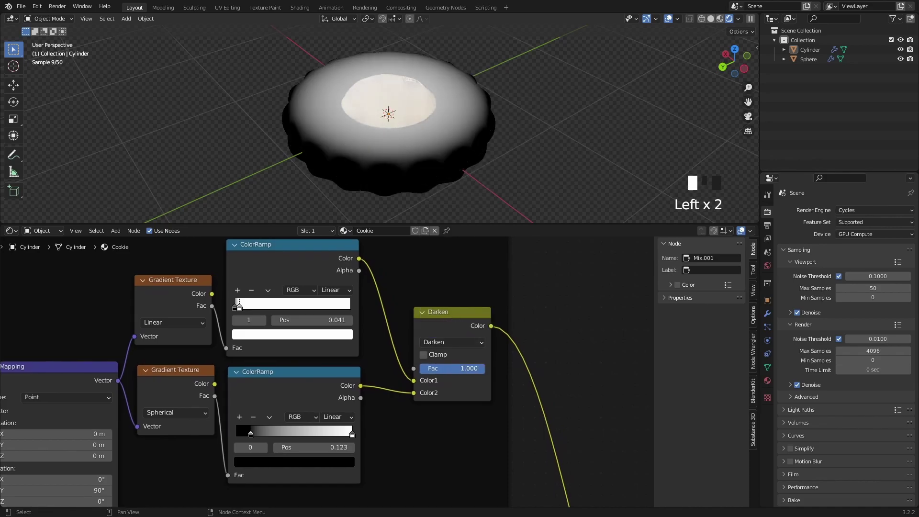
{"action": "middle_click_drag", "start_coordinate": [464, 156], "coordinate": [493, 216], "text": "shift"}
{"action": "scroll", "coordinate": [444, 147], "scroll_direction": "down", "scroll_amount": 1}
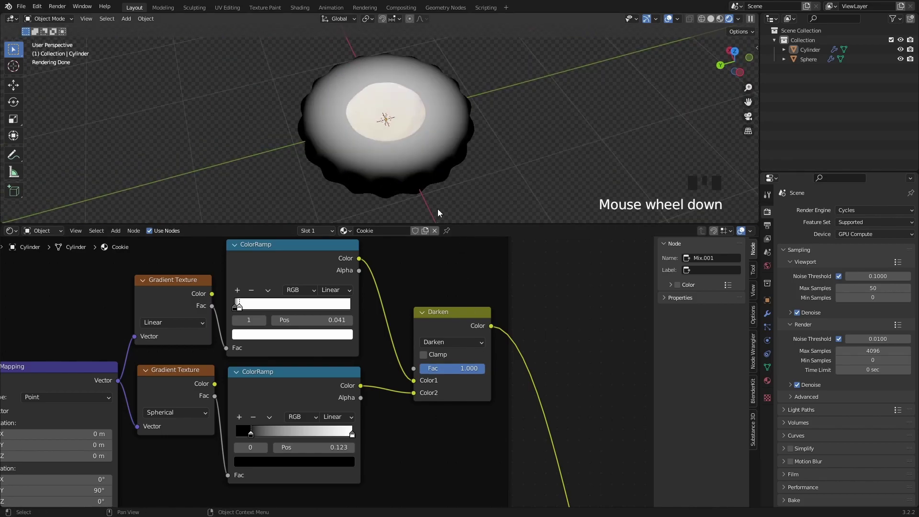
{"action": "scroll", "coordinate": [372, 338], "scroll_direction": "up", "scroll_amount": 1}
Feed the Darken mask into the Fac of the Mix node before the Principled BSDF, preview the shader, and swap Color1 and Color2.
{"action": "left_click_drag", "start_coordinate": [373, 224], "coordinate": [374, 199]}
{"action": "left_click_drag", "start_coordinate": [357, 234], "coordinate": [375, 246]}
{"action": "left_click_drag", "start_coordinate": [443, 431], "coordinate": [471, 344]}
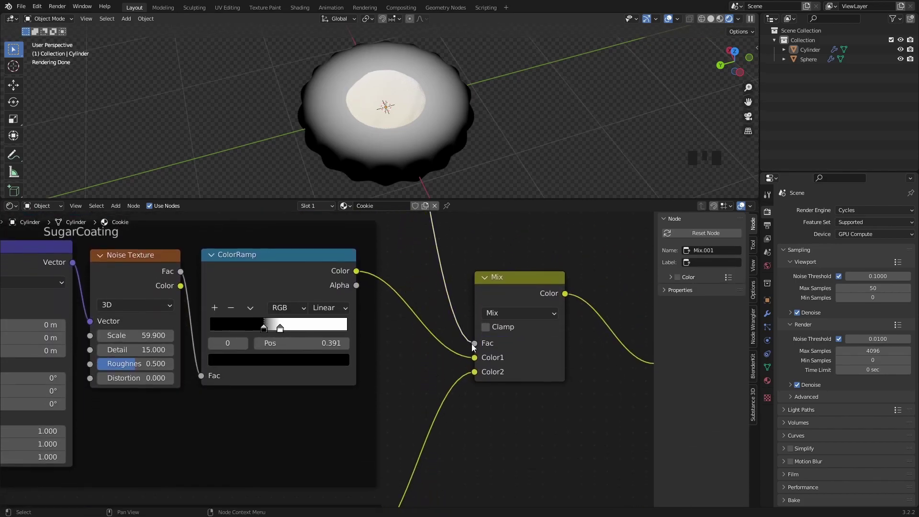
{"action": "middle_click_drag", "start_coordinate": [471, 343], "coordinate": [327, 365]}
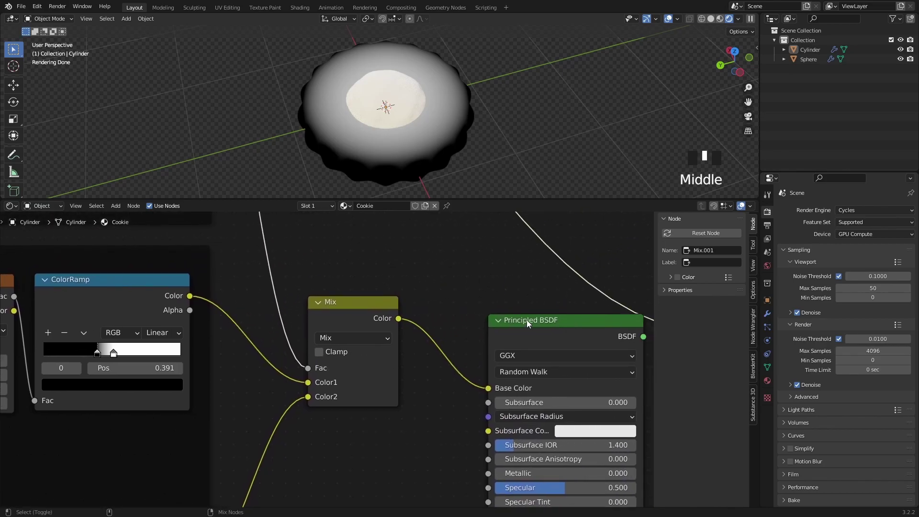
{"action": "left_click", "coordinate": [517, 337], "text": "ctrl+shift"}
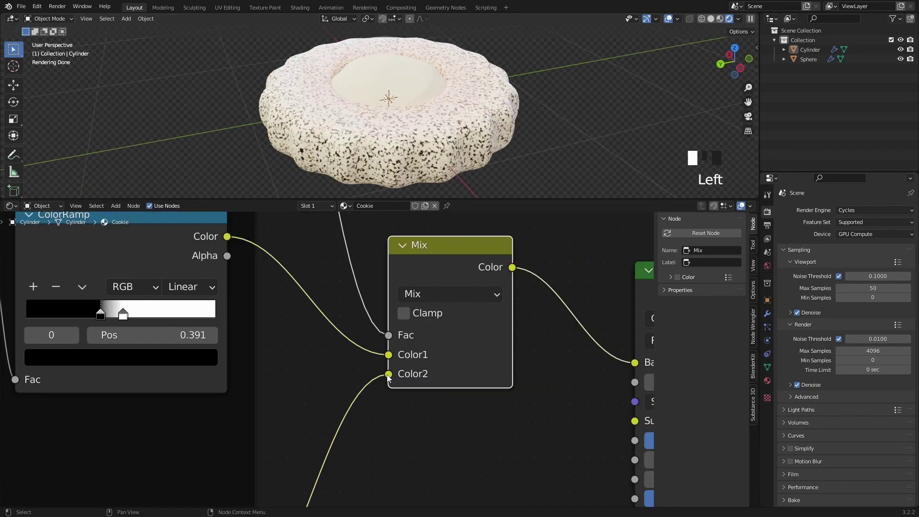
{"action": "left_click_drag", "start_coordinate": [389, 373], "coordinate": [389, 355]}
Add a Noise Texture node below the BaseColor frame and enclose it in a new frame labelled Bump.
{"action": "middle_click_drag", "start_coordinate": [445, 137], "coordinate": [450, 172], "text": "shift"}
{"action": "middle_click_drag", "start_coordinate": [463, 273], "coordinate": [390, 343]}
{"action": "key", "text": "shift+a"}
{"action": "type", "text": "r"}
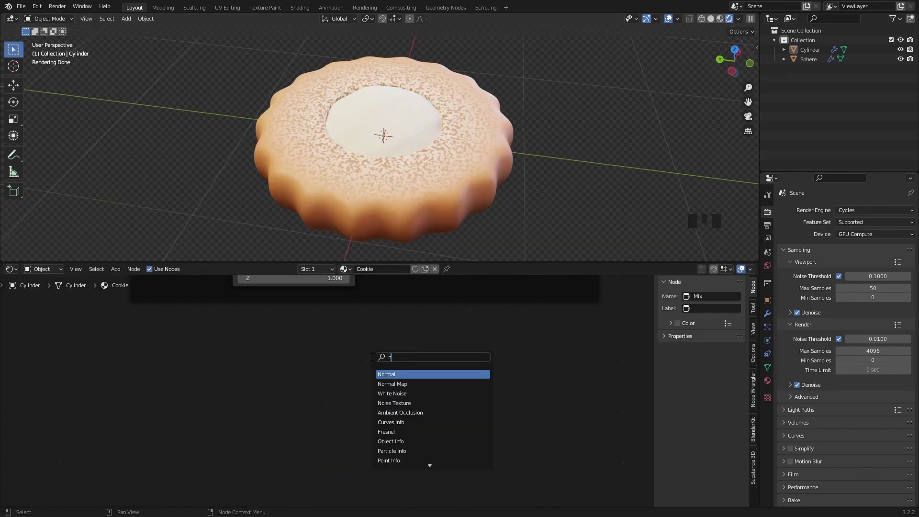
{"action": "type", "text": "oise"}
{"action": "left_click", "coordinate": [412, 384]}
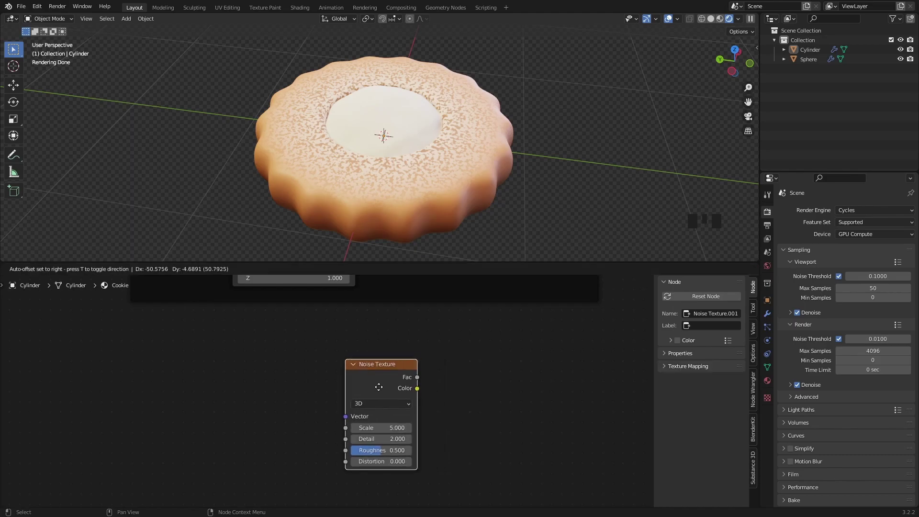
{"action": "left_click", "coordinate": [414, 389]}
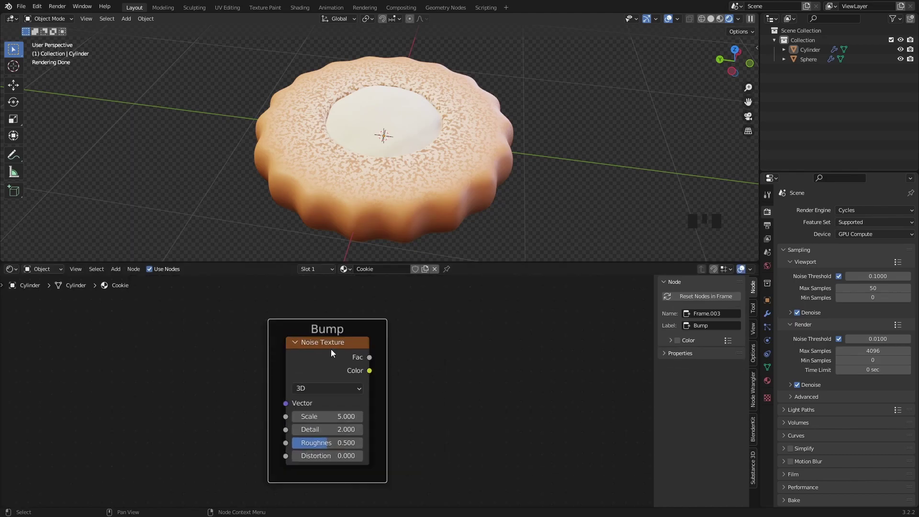
Preview the Bump frame's Noise Texture and connect the SugarCoating Mapping node's Vector output to its Vector input.
{"action": "left_click", "coordinate": [329, 345], "text": "ctrl+shift"}
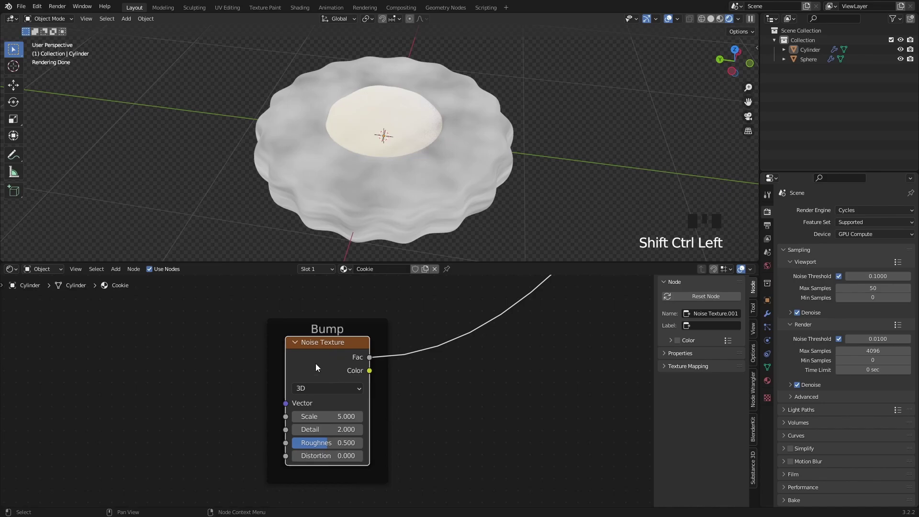
{"action": "middle_click_drag", "start_coordinate": [315, 363], "coordinate": [353, 359]}
{"action": "left_click_drag", "start_coordinate": [340, 317], "coordinate": [337, 348]}
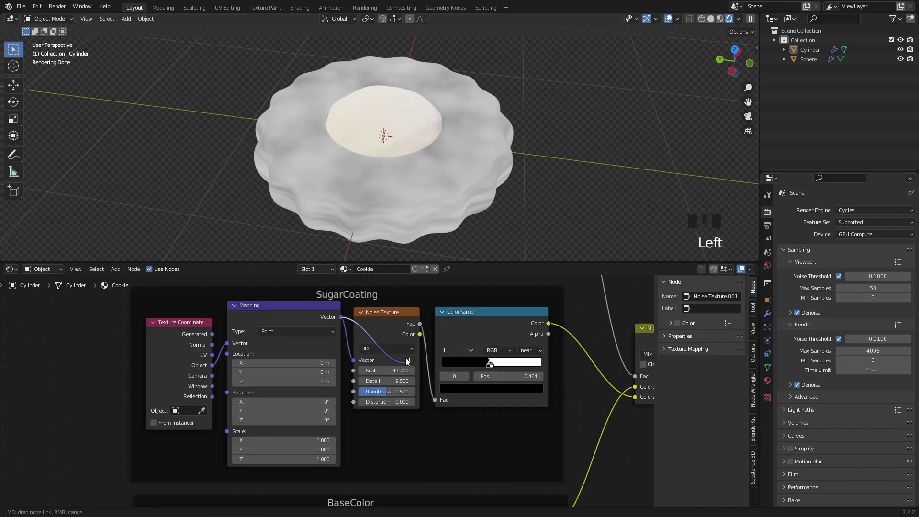
{"action": "left_click_drag", "start_coordinate": [339, 387], "coordinate": [280, 429]}
{"action": "left_click_drag", "start_coordinate": [293, 393], "coordinate": [328, 398]}
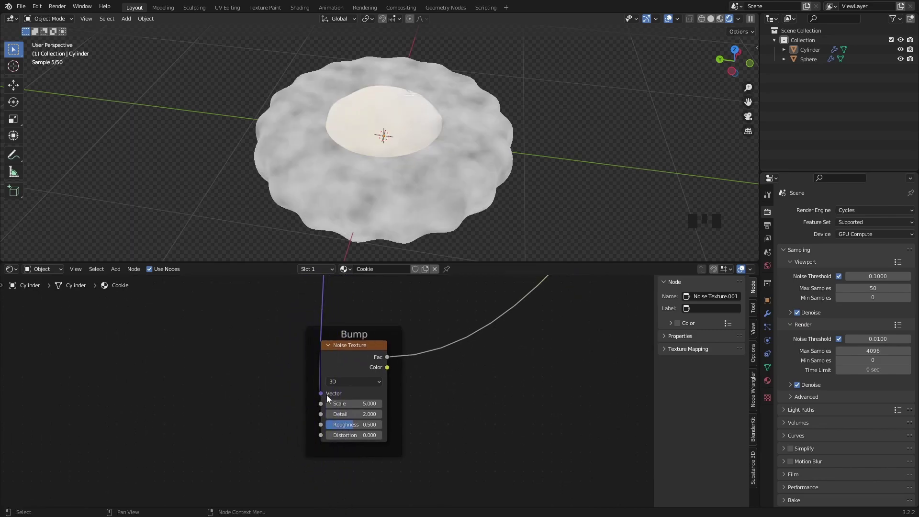
Set the Scale of the Bump frame's Noise Texture to 80.
{"action": "left_click_drag", "start_coordinate": [382, 332], "coordinate": [501, 304]}
{"action": "right_click", "coordinate": [501, 303]}
{"action": "scroll", "coordinate": [365, 404], "scroll_direction": "up", "scroll_amount": 3}
{"action": "left_click_drag", "start_coordinate": [364, 404], "coordinate": [411, 403]}
Add a Bump node to the Bump frame with the noise Fac feeding its Height, and cut the link into its Normal input.
{"action": "middle_click_drag", "start_coordinate": [487, 365], "coordinate": [431, 381]}
{"action": "key", "text": "shift+a"}
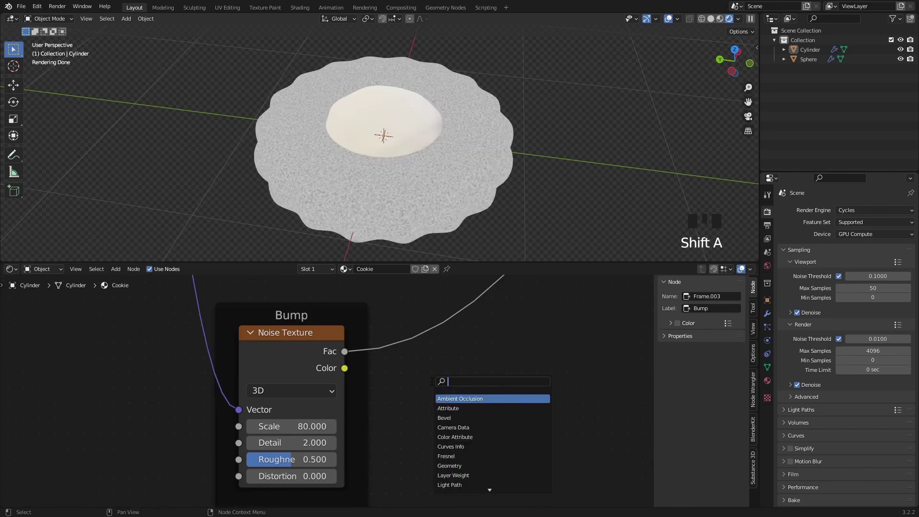
{"action": "type", "text": "bump"}
{"action": "left_click", "coordinate": [461, 398]}
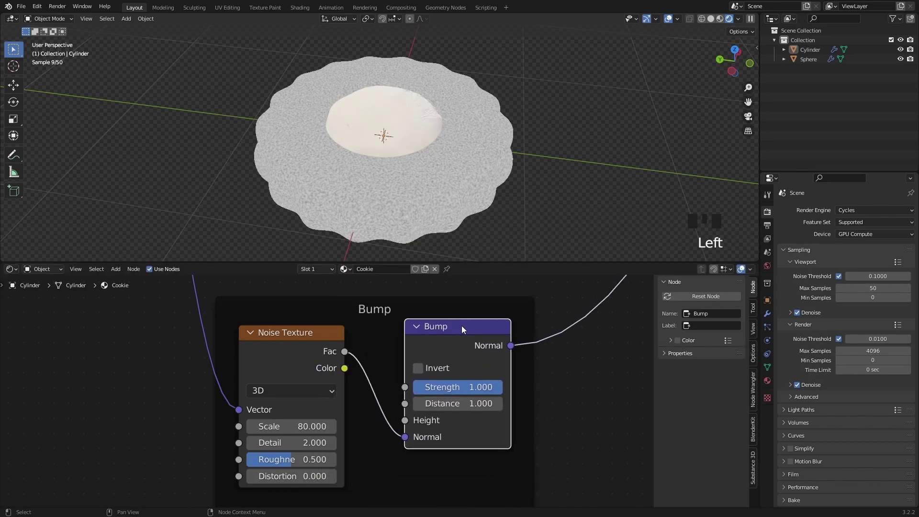
{"action": "left_click", "coordinate": [461, 328]}
{"action": "left_click_drag", "start_coordinate": [287, 359], "coordinate": [348, 429]}
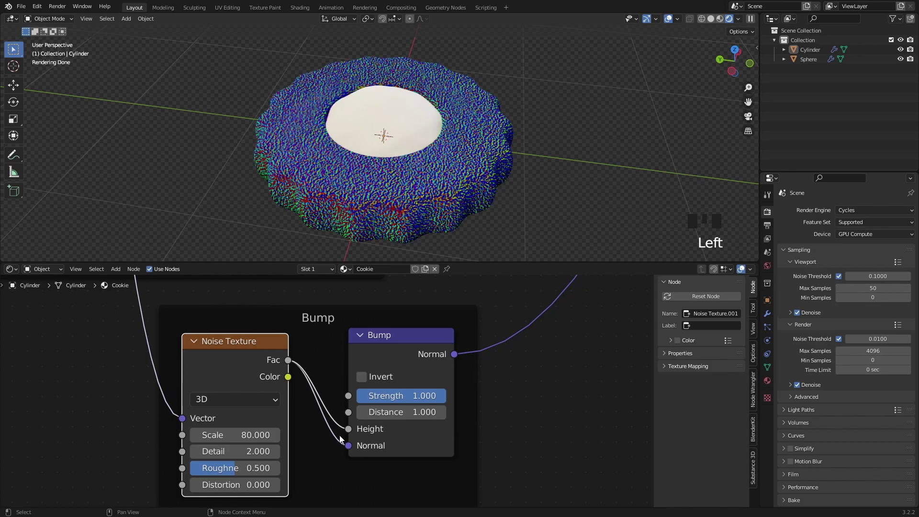
{"action": "right_click_drag", "start_coordinate": [346, 433], "coordinate": [329, 449], "text": "ctrl"}
Cut the Bump node's preview link, connect its Normal output to the Principled BSDF's Normal, and preview the full shader.
{"action": "scroll", "coordinate": [315, 375], "scroll_direction": "down", "scroll_amount": 3}
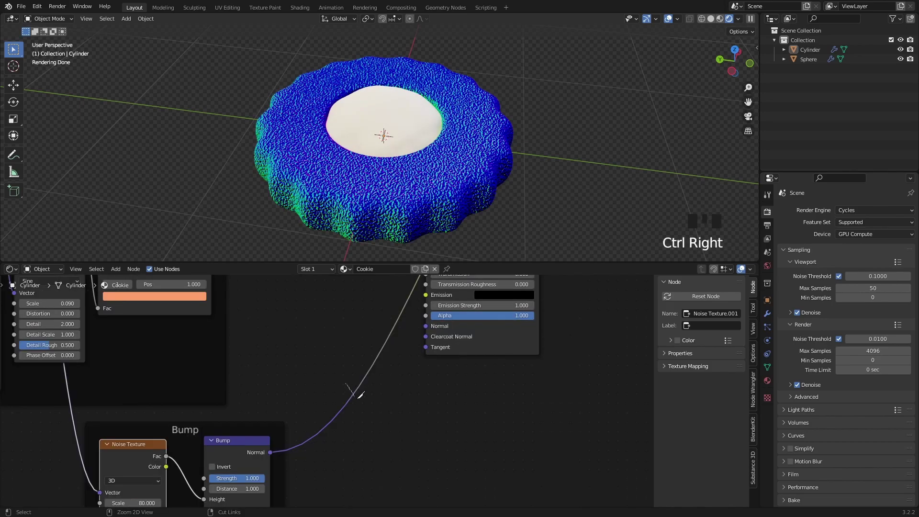
{"action": "right_click_drag", "start_coordinate": [367, 410], "coordinate": [367, 409], "text": "ctrl"}
{"action": "left_click_drag", "start_coordinate": [270, 451], "coordinate": [425, 326]}
{"action": "scroll", "coordinate": [443, 329], "scroll_direction": "down", "scroll_amount": 2}
{"action": "middle_click_drag", "start_coordinate": [380, 378], "coordinate": [416, 332]}
{"action": "left_click", "coordinate": [394, 292], "text": "ctrl+shift"}
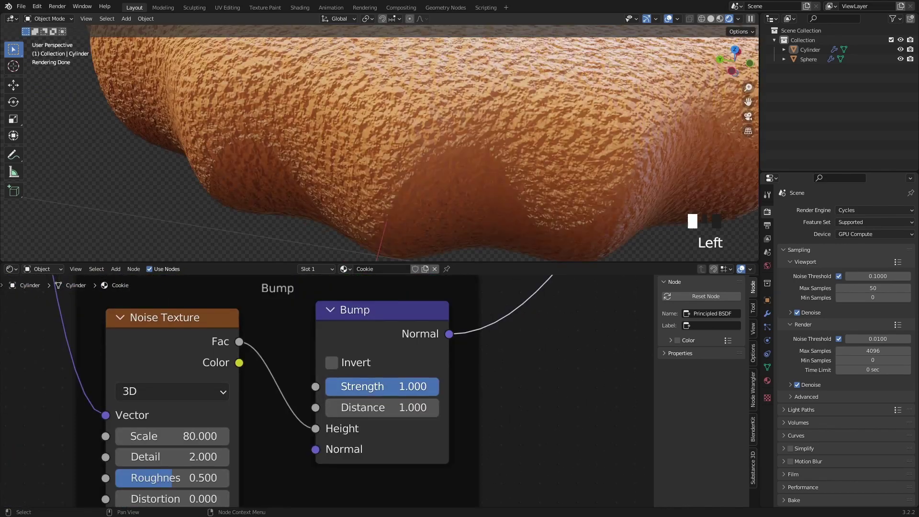
Set the Bump node's Strength to 0.3 and inspect the cookie's edge and sugared top.
{"action": "left_click", "coordinate": [385, 381]}
{"action": "type", "text": ".3"}
{"action": "key", "text": "Return"}
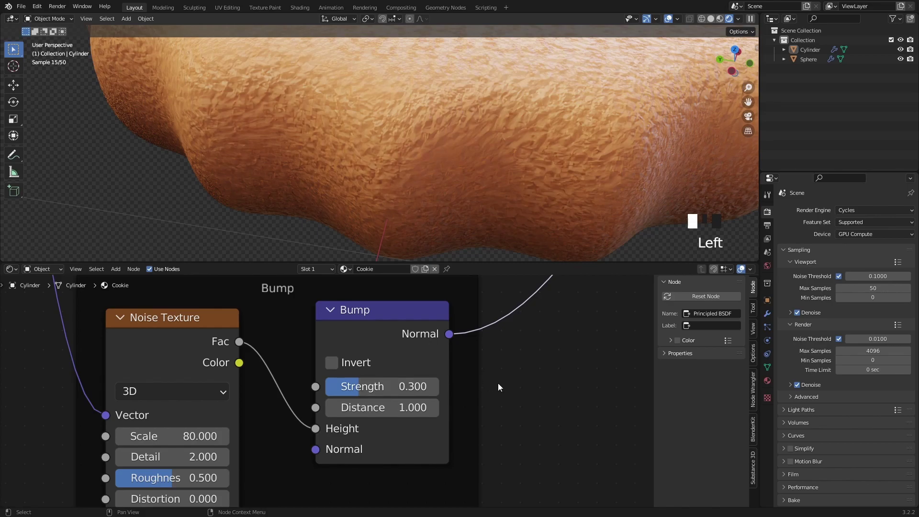
{"action": "scroll", "coordinate": [506, 383], "scroll_direction": "down", "scroll_amount": 5}
{"action": "scroll", "coordinate": [431, 168], "scroll_direction": "down", "scroll_amount": 5}
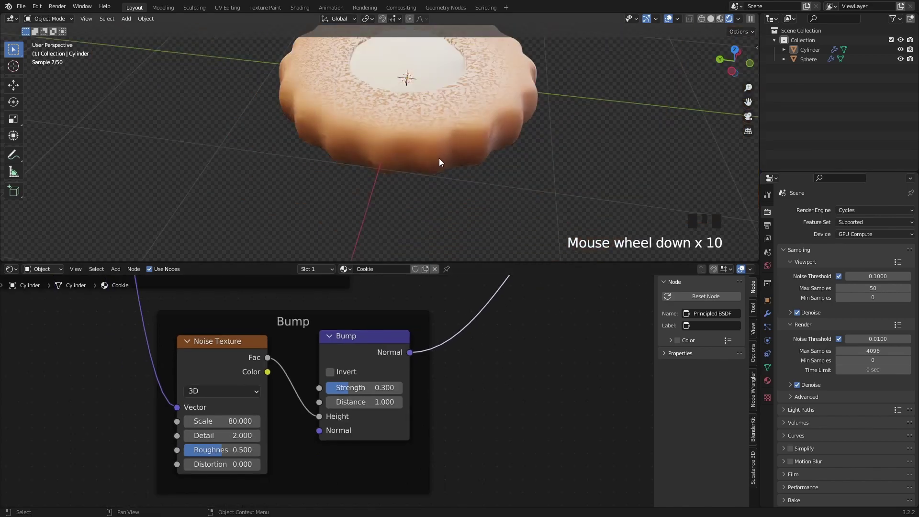
{"action": "middle_click_drag", "start_coordinate": [438, 158], "coordinate": [408, 208]}
{"action": "middle_click_drag", "start_coordinate": [461, 377], "coordinate": [355, 368]}
{"action": "scroll", "coordinate": [378, 352], "scroll_direction": "down", "scroll_amount": 3}
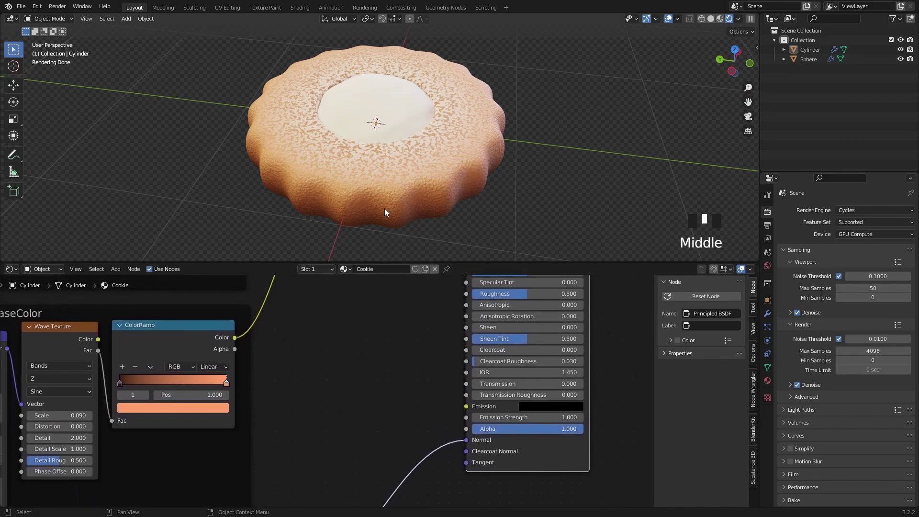
{"action": "scroll", "coordinate": [356, 182], "scroll_direction": "up", "scroll_amount": 4}
{"action": "middle_click_drag", "start_coordinate": [354, 179], "coordinate": [378, 163]}
{"action": "scroll", "coordinate": [370, 161], "scroll_direction": "up", "scroll_amount": 2}
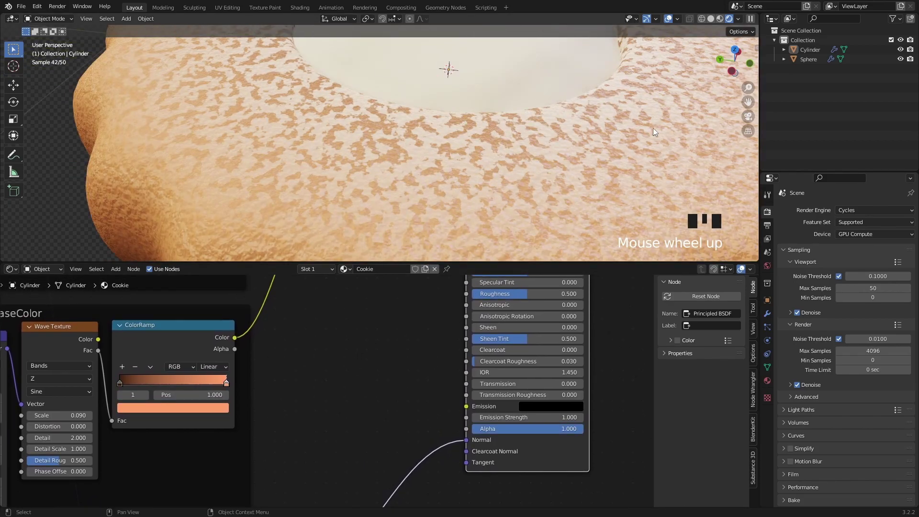
{"action": "scroll", "coordinate": [392, 182], "scroll_direction": "down", "scroll_amount": 3}
Insert a second Bump node on the link between the first Bump node and the Principled BSDF's Normal input.
{"action": "middle_click_drag", "start_coordinate": [356, 438], "coordinate": [375, 361]}
{"action": "key", "text": "shift+a"}
{"action": "type", "text": "bum"}
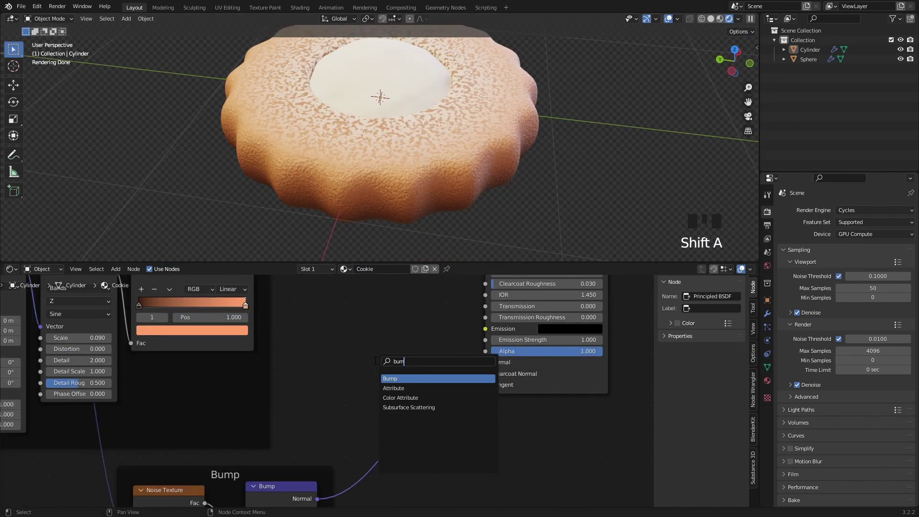
{"action": "type", "text": "p"}
{"action": "key", "text": "Return"}
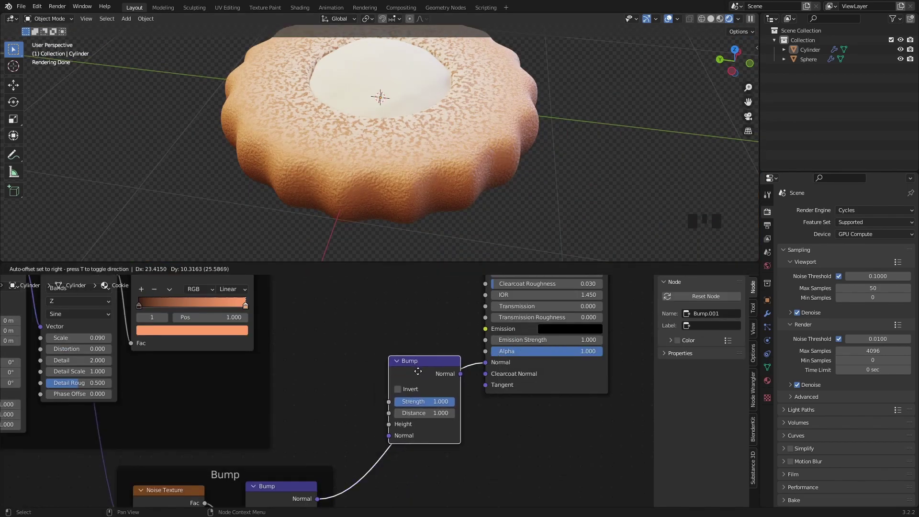
{"action": "left_click", "coordinate": [418, 371]}
{"action": "middle_click_drag", "start_coordinate": [415, 377], "coordinate": [438, 313]}
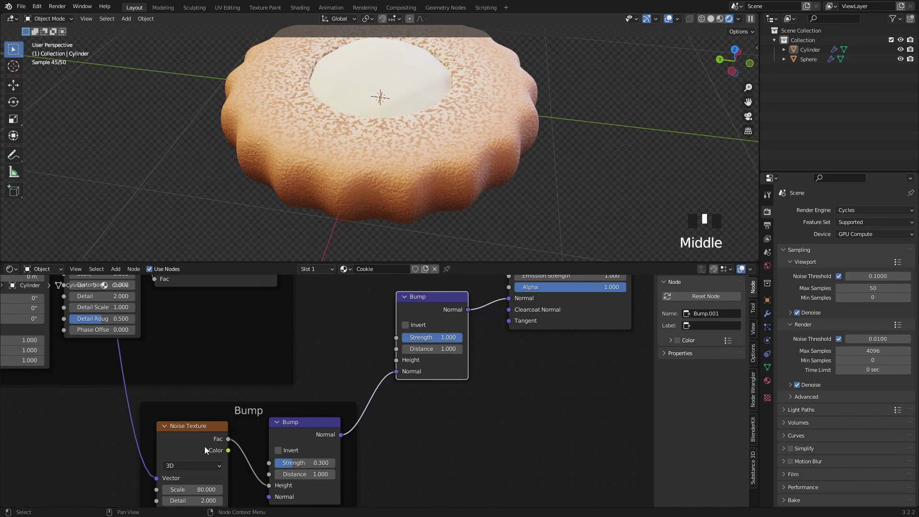
Connect the Color output of the base color and sugar Mix node to the second Bump node's Height.
{"action": "left_click", "coordinate": [271, 438]}
{"action": "scroll", "coordinate": [403, 330], "scroll_direction": "up", "scroll_amount": 4}
{"action": "left_click_drag", "start_coordinate": [405, 330], "coordinate": [376, 463]}
{"action": "scroll", "coordinate": [372, 464], "scroll_direction": "down", "scroll_amount": 9}
{"action": "left_click_drag", "start_coordinate": [407, 293], "coordinate": [488, 342]}
{"action": "left_click", "coordinate": [355, 456]}
{"action": "middle_click_drag", "start_coordinate": [355, 456], "coordinate": [372, 351]}
Try a Strength of 0.2 on the second Bump node, settle on 0.5, and check the whole cookie.
{"action": "scroll", "coordinate": [372, 156], "scroll_direction": "up", "scroll_amount": 4}
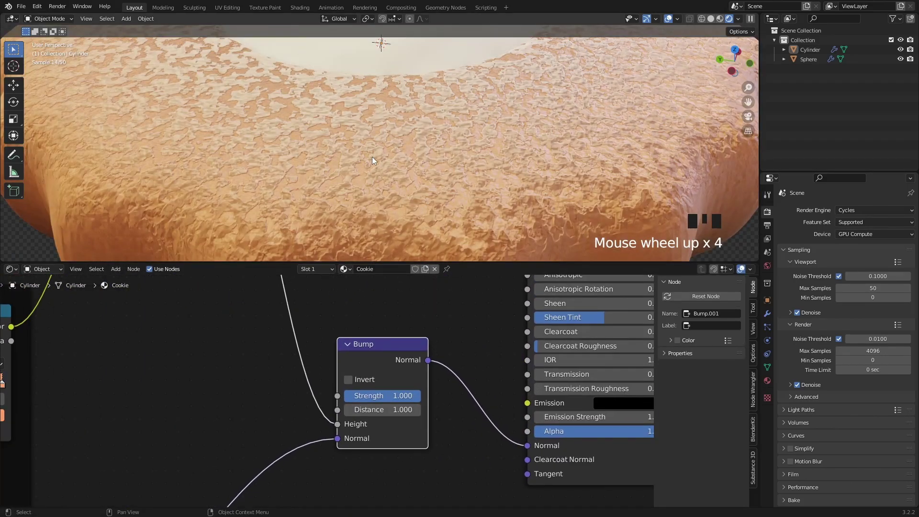
{"action": "middle_click_drag", "start_coordinate": [374, 159], "coordinate": [409, 156], "text": "shift"}
{"action": "scroll", "coordinate": [329, 388], "scroll_direction": "up", "scroll_amount": 2}
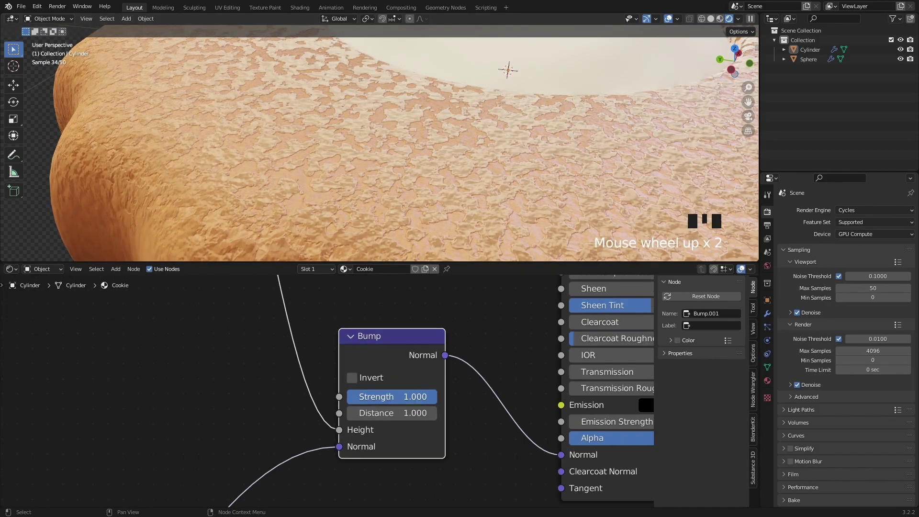
{"action": "left_click", "coordinate": [393, 397]}
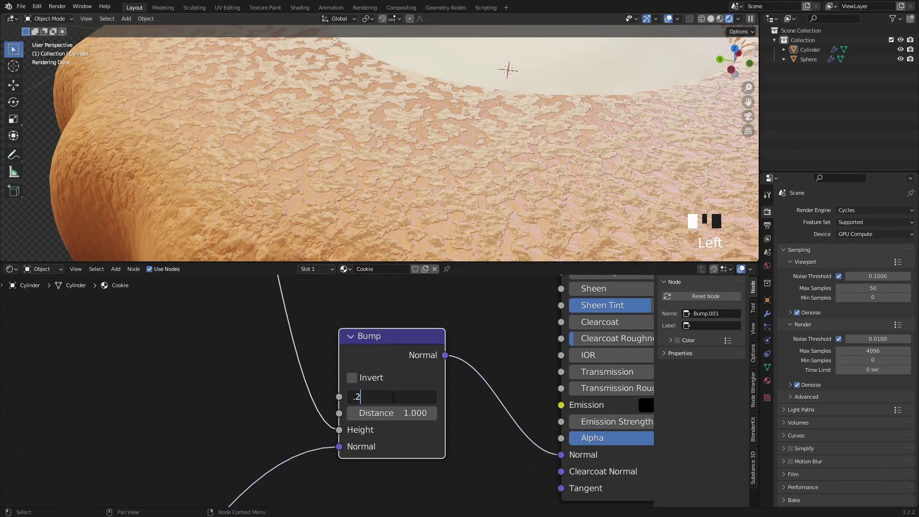
{"action": "key", "text": "Return"}
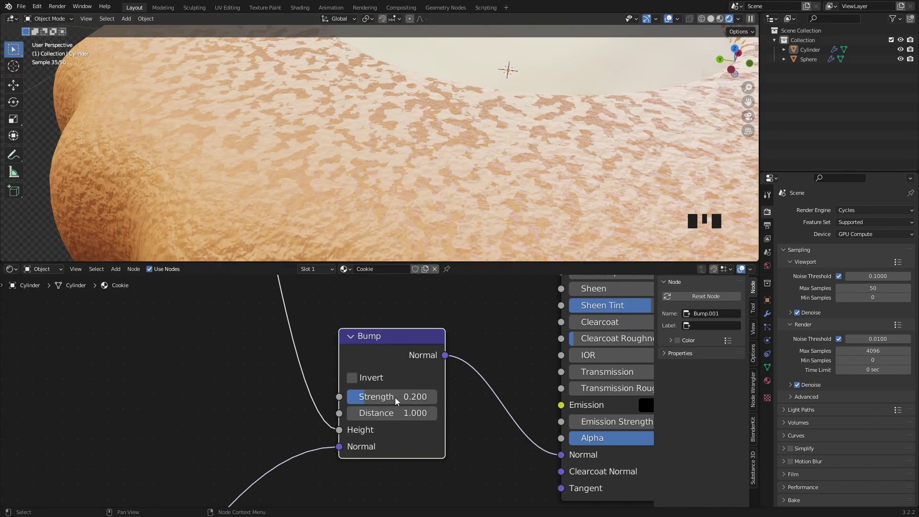
{"action": "left_click", "coordinate": [395, 397]}
{"action": "type", "text": ".5"}
{"action": "key", "text": "Return"}
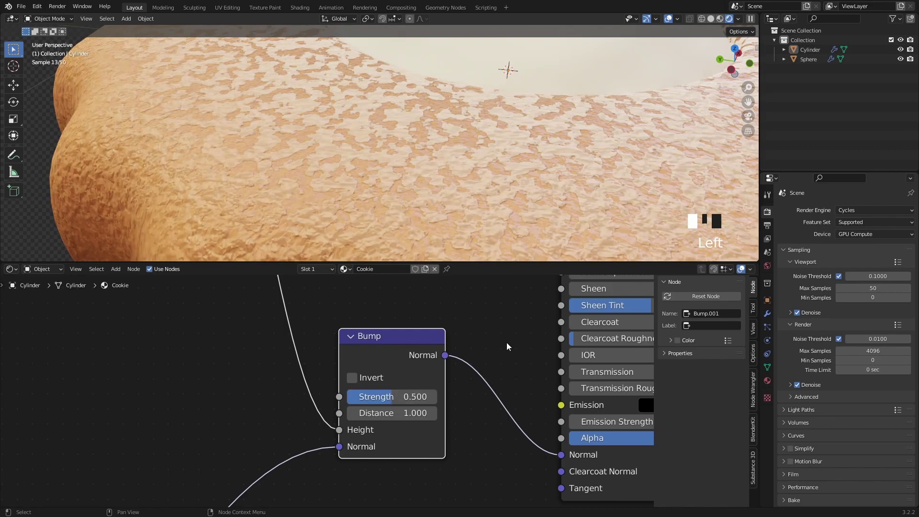
{"action": "left_click", "coordinate": [486, 323]}
{"action": "scroll", "coordinate": [421, 175], "scroll_direction": "down", "scroll_amount": 5}
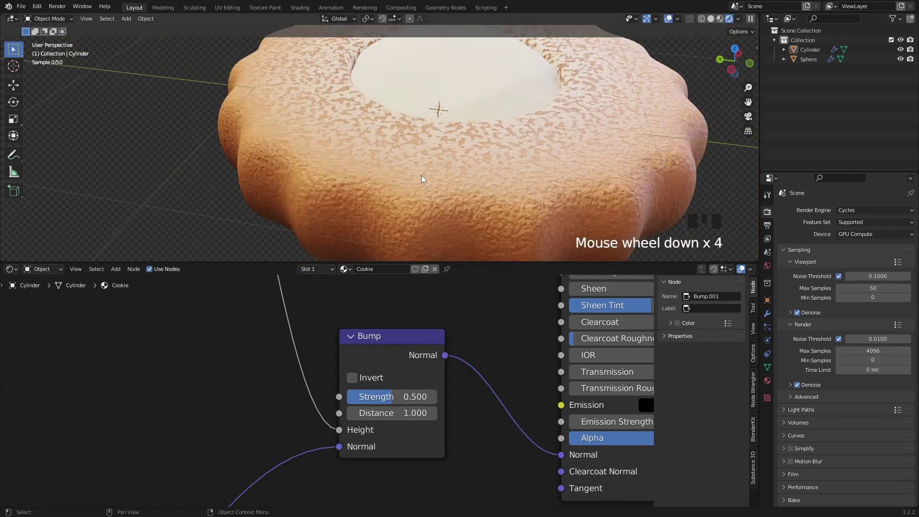
{"action": "middle_click_drag", "start_coordinate": [432, 165], "coordinate": [413, 175]}
{"action": "scroll", "coordinate": [421, 324], "scroll_direction": "down", "scroll_amount": 3}
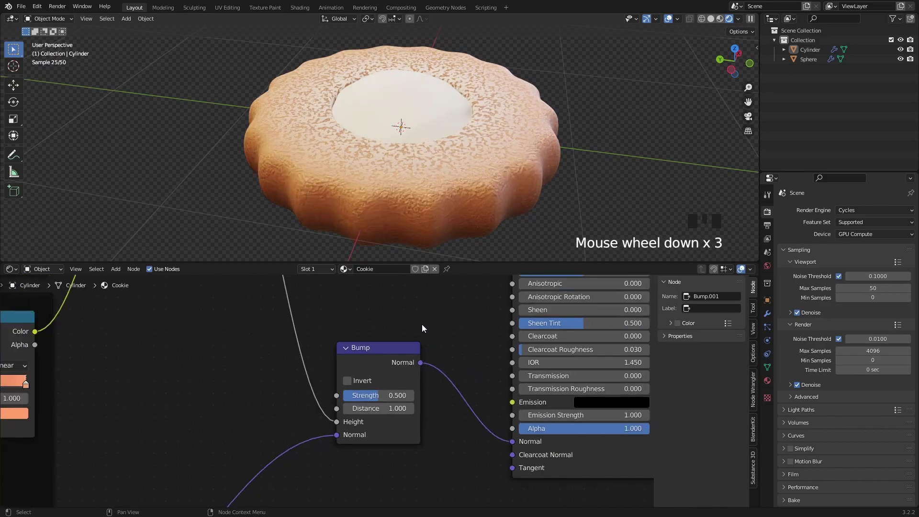
Connect the Mix node's Color output to the Principled BSDF's Subsurface Color and set Subsurface to 0.01.
{"action": "middle_click_drag", "start_coordinate": [421, 323], "coordinate": [404, 380]}
{"action": "scroll", "coordinate": [342, 345], "scroll_direction": "down", "scroll_amount": 1}
{"action": "scroll", "coordinate": [317, 332], "scroll_direction": "down", "scroll_amount": 3}
{"action": "middle_click_drag", "start_coordinate": [317, 332], "coordinate": [281, 360]}
{"action": "scroll", "coordinate": [188, 318], "scroll_direction": "up", "scroll_amount": 6}
{"action": "left_click_drag", "start_coordinate": [183, 301], "coordinate": [451, 388]}
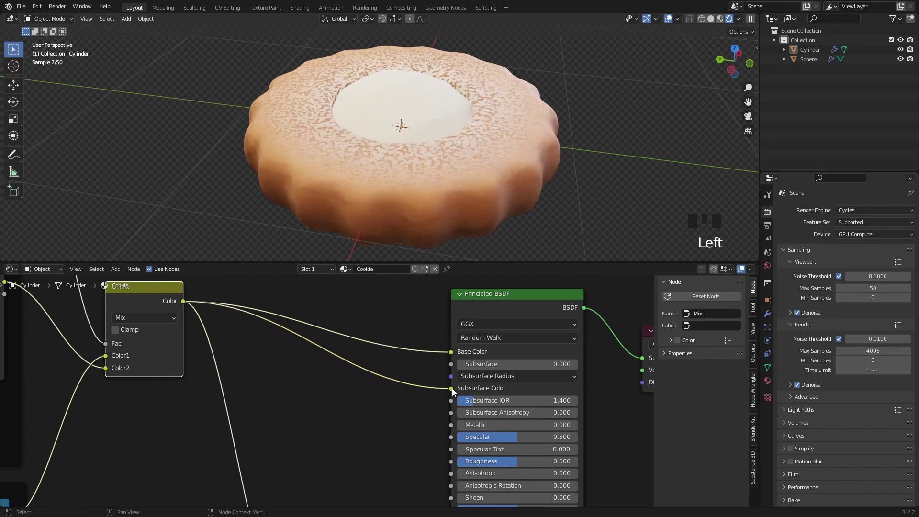
{"action": "left_click", "coordinate": [500, 364]}
{"action": "type", "text": ".01"}
{"action": "key", "text": "Return"}
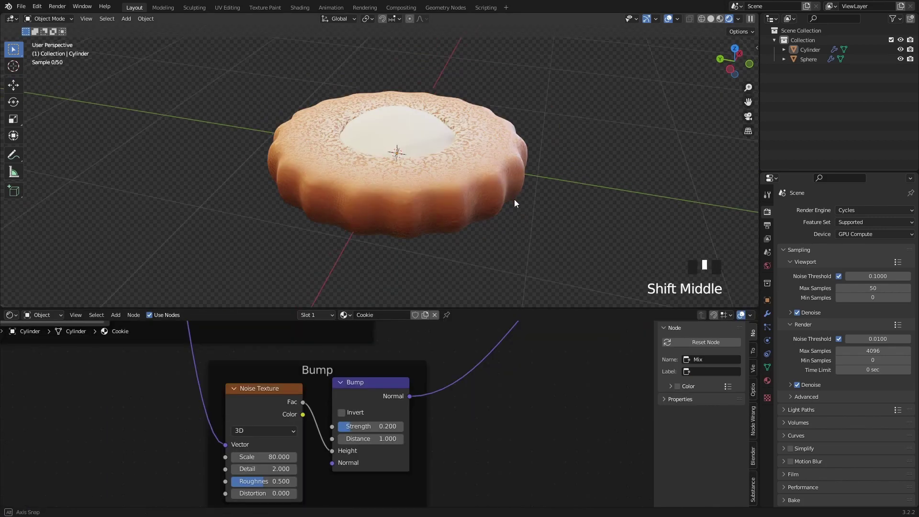
Inspect the cookie's side and underside, and review the BaseColor and Bump node frames.
{"action": "middle_click_drag", "start_coordinate": [514, 199], "coordinate": [400, 166], "text": "shift"}
{"action": "middle_click", "coordinate": [401, 166], "text": "shift"}
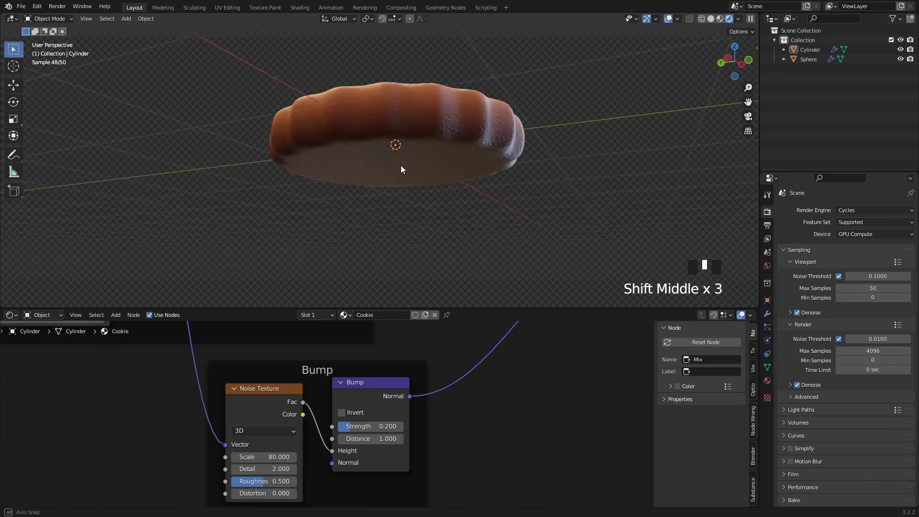
{"action": "middle_click", "coordinate": [491, 288]}
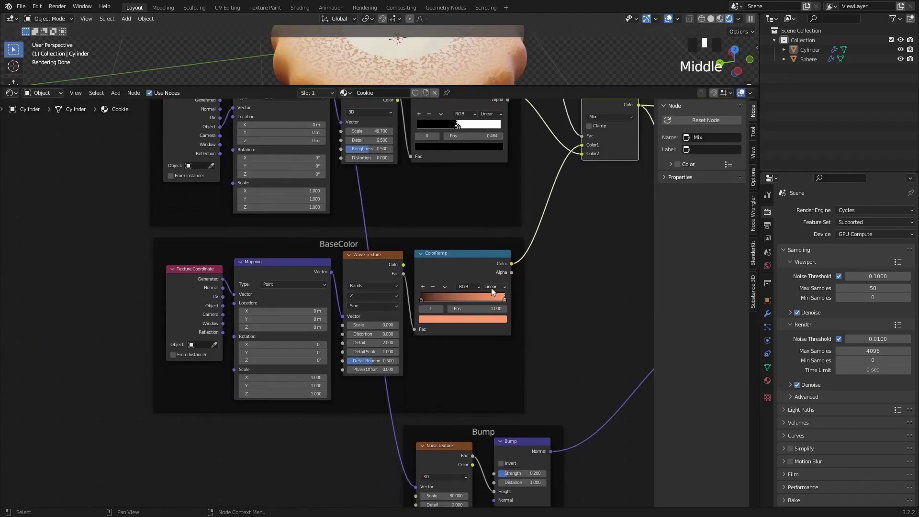
Review the settings and links in the BaseColor, SugarCoating, Mask and Bump node frames, through to the Principled BSDF.
{"action": "scroll", "coordinate": [491, 288], "scroll_direction": "up", "scroll_amount": 4}
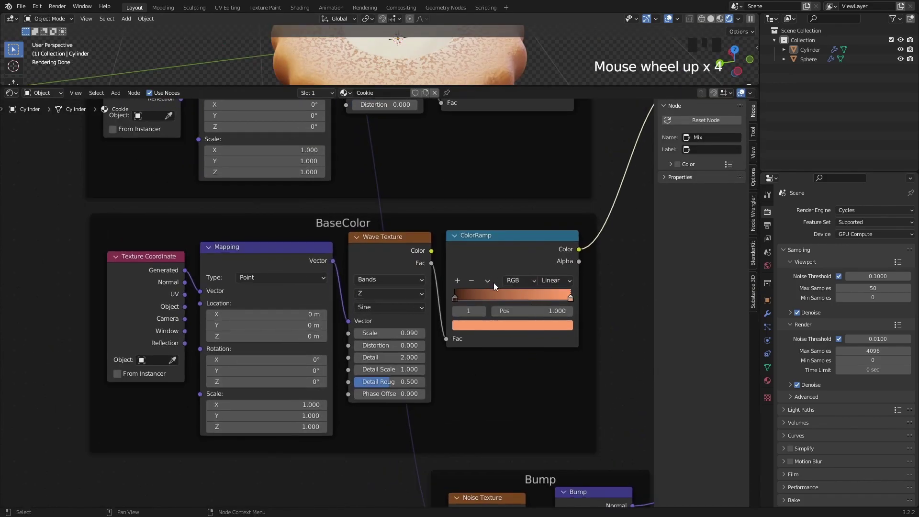
{"action": "middle_click_drag", "start_coordinate": [541, 160], "coordinate": [538, 361]}
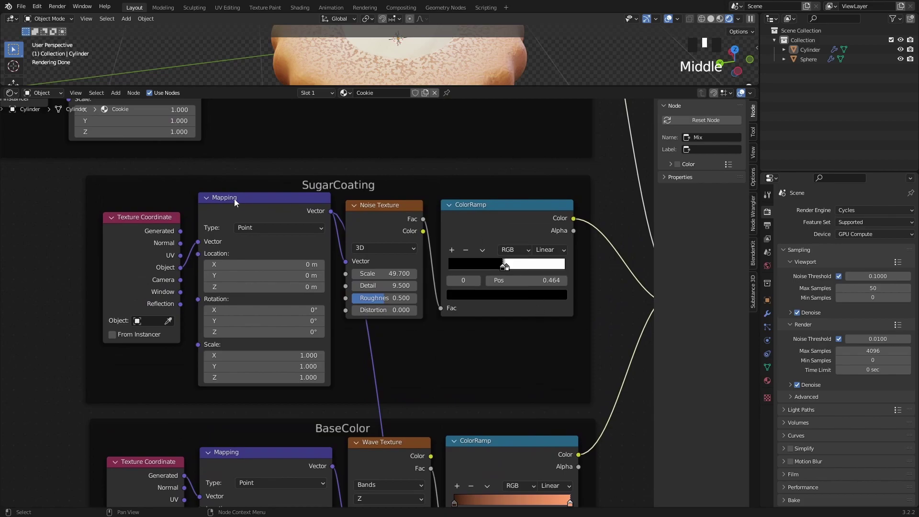
{"action": "middle_click_drag", "start_coordinate": [285, 257], "coordinate": [398, 194]}
{"action": "left_click_drag", "start_coordinate": [403, 173], "coordinate": [412, 181]}
{"action": "middle_click_drag", "start_coordinate": [271, 149], "coordinate": [426, 320]}
{"action": "scroll", "coordinate": [272, 173], "scroll_direction": "up", "scroll_amount": 3}
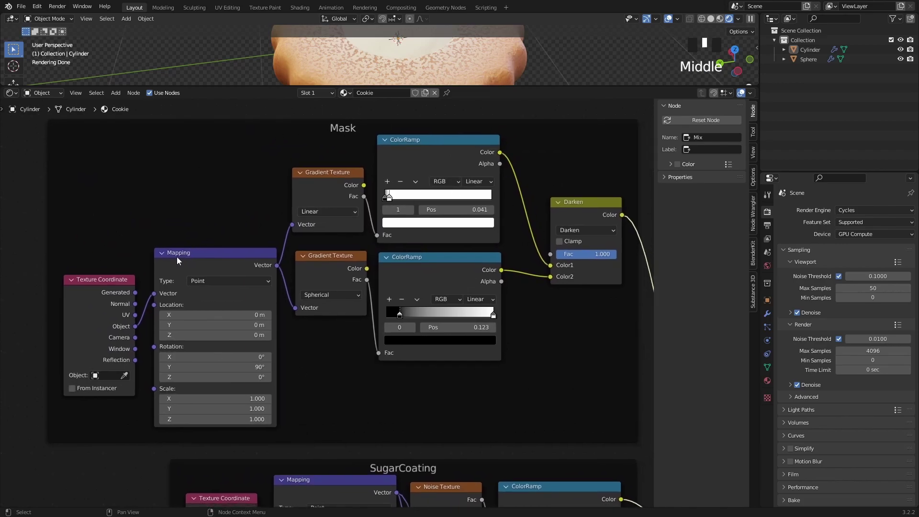
{"action": "middle_click_drag", "start_coordinate": [470, 262], "coordinate": [375, 262]}
{"action": "scroll", "coordinate": [349, 352], "scroll_direction": "up", "scroll_amount": 4}
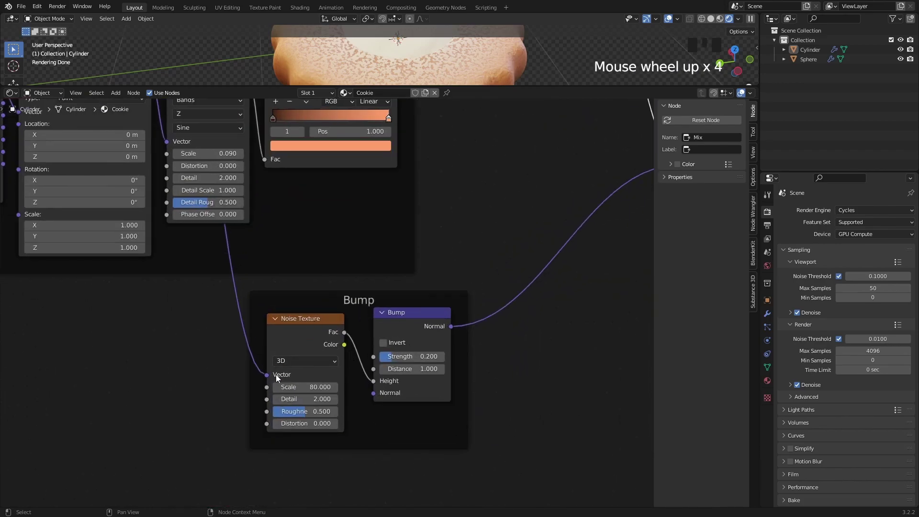
{"action": "middle_click_drag", "start_coordinate": [528, 247], "coordinate": [427, 145]}
Enlarge the 3D viewport, select the jam sphere in the cookie's centre and rename its material Jelly.
{"action": "left_click", "coordinate": [407, 86]}
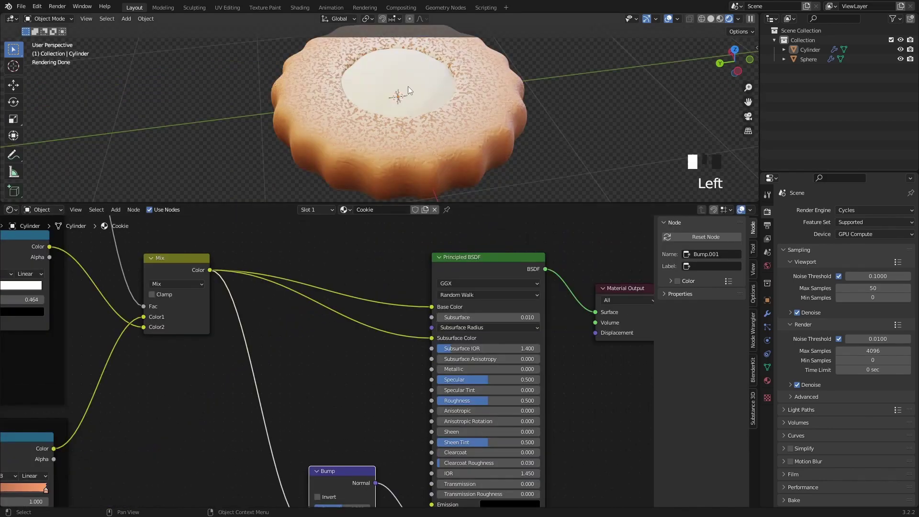
{"action": "left_click", "coordinate": [412, 107]}
{"action": "left_click", "coordinate": [383, 210]}
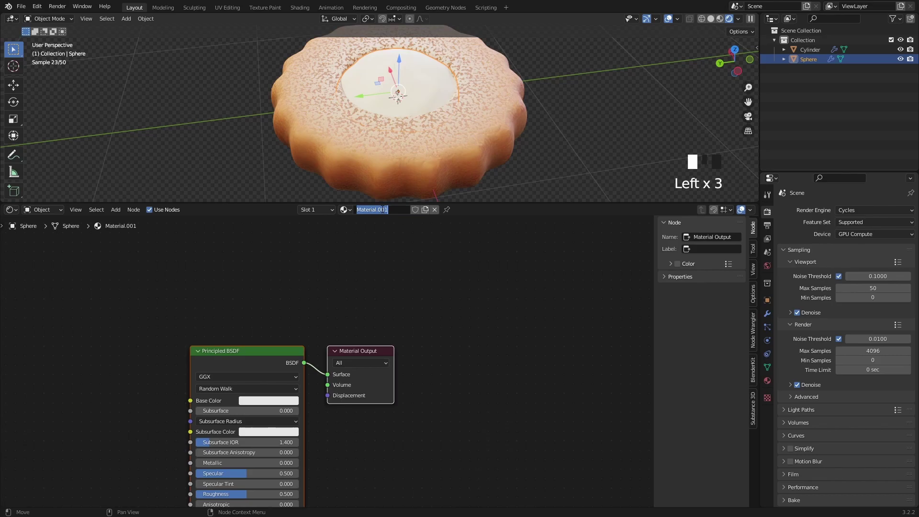
{"action": "type", "text": "Jelly"}
{"action": "key", "text": "Return"}
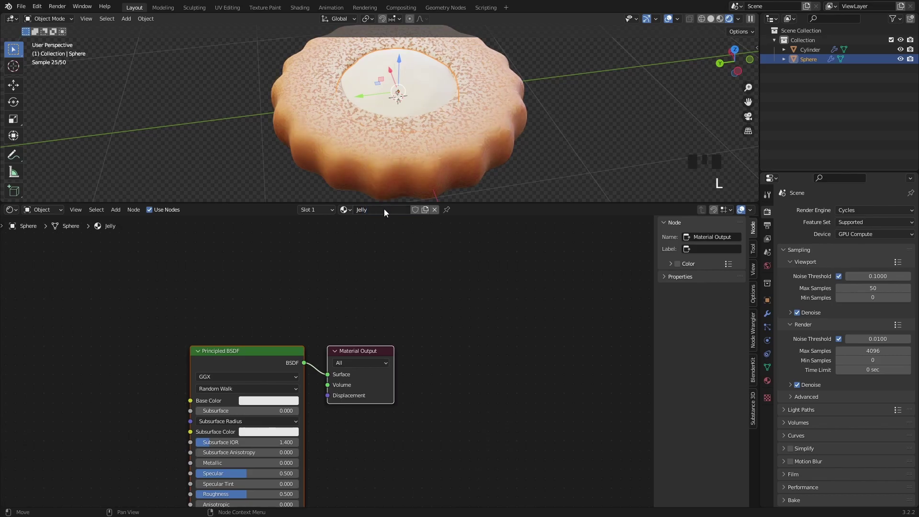
Set the Jelly material's Base Color to a saturated orange-red with hue 0.016 and saturation 1.
{"action": "middle_click_drag", "start_coordinate": [300, 342], "coordinate": [417, 271]}
{"action": "middle_click_drag", "start_coordinate": [405, 378], "coordinate": [405, 342]}
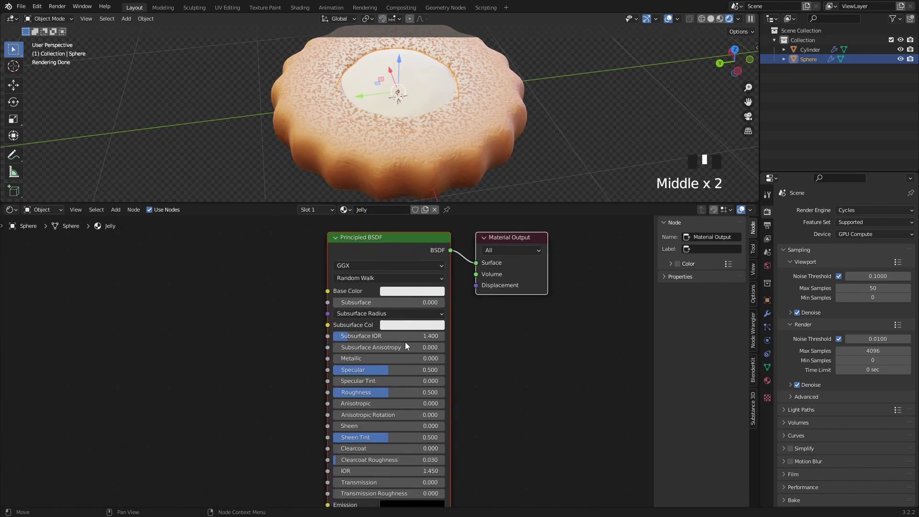
{"action": "scroll", "coordinate": [392, 330], "scroll_direction": "up", "scroll_amount": 3}
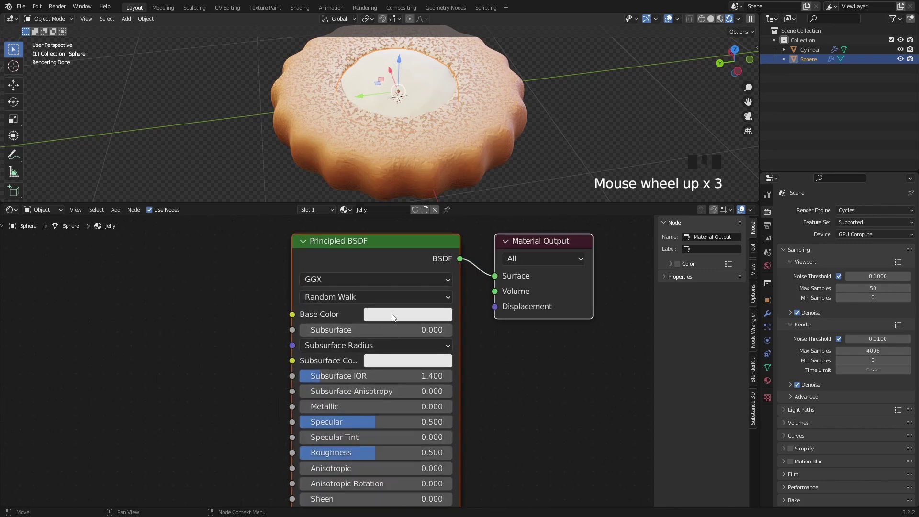
{"action": "left_click", "coordinate": [392, 317]}
{"action": "left_click", "coordinate": [408, 214]}
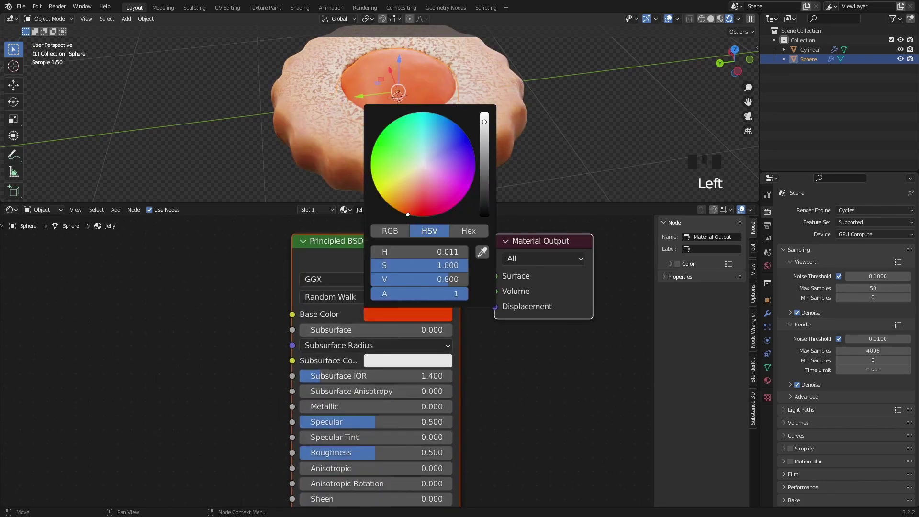
{"action": "left_click_drag", "start_coordinate": [405, 214], "coordinate": [405, 214]}
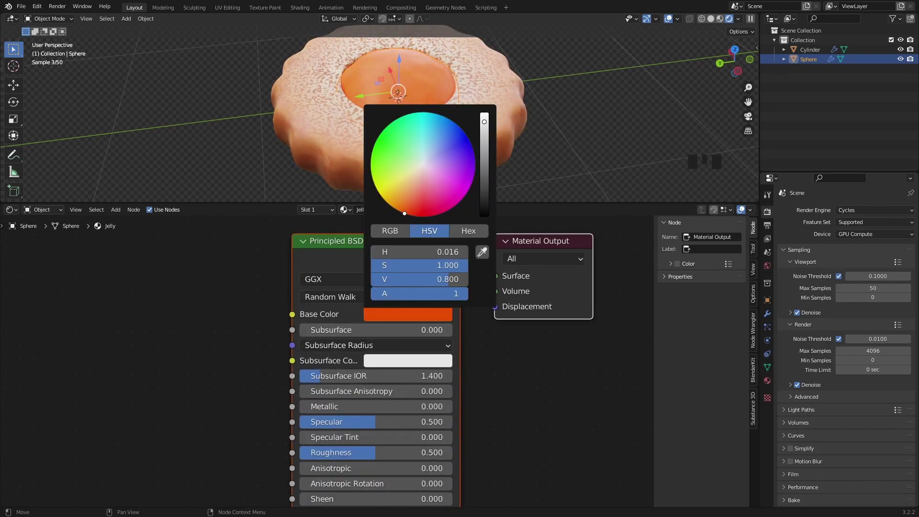
Set the Jelly shader's Roughness to 0.1 and its Clearcoat to 1.
{"action": "middle_click_drag", "start_coordinate": [429, 411], "coordinate": [426, 333]}
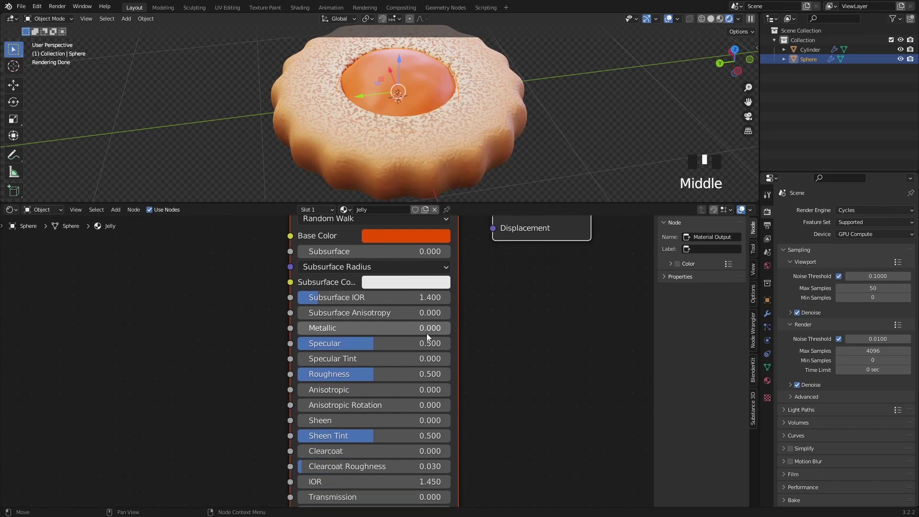
{"action": "left_click", "coordinate": [367, 374]}
{"action": "type", "text": "."}
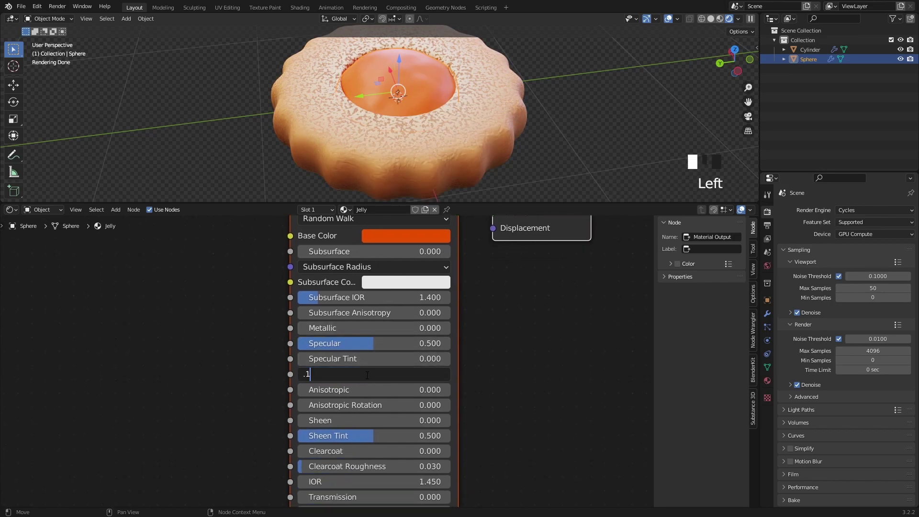
{"action": "type", "text": "1"}
{"action": "key", "text": "Return"}
{"action": "middle_click_drag", "start_coordinate": [369, 384], "coordinate": [373, 340]}
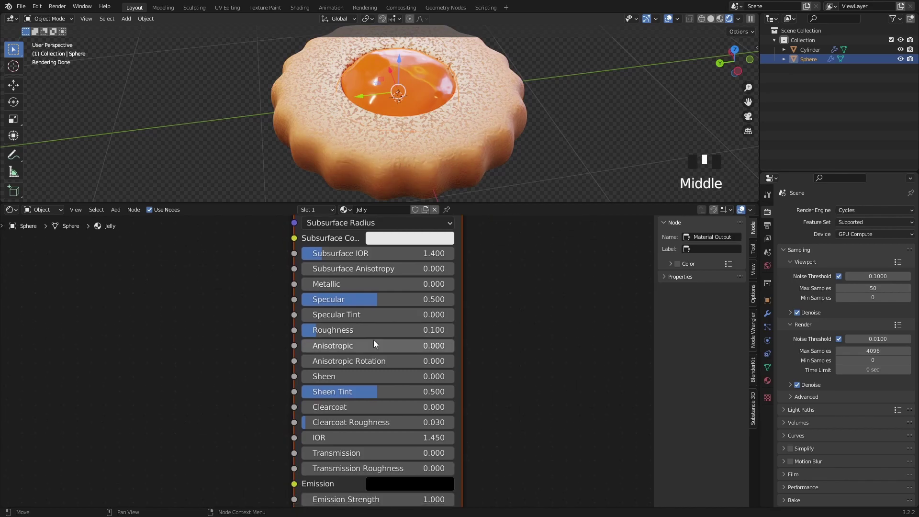
{"action": "left_click_drag", "start_coordinate": [317, 405], "coordinate": [453, 407]}
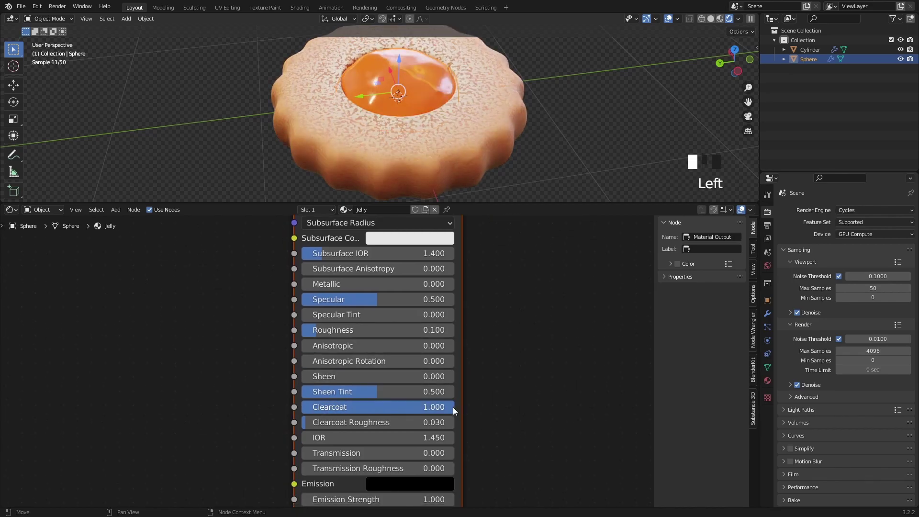
Set the Jelly shader's Transmission to 1 and its Transmission Roughness to 0.8.
{"action": "middle_click_drag", "start_coordinate": [372, 420], "coordinate": [388, 350]}
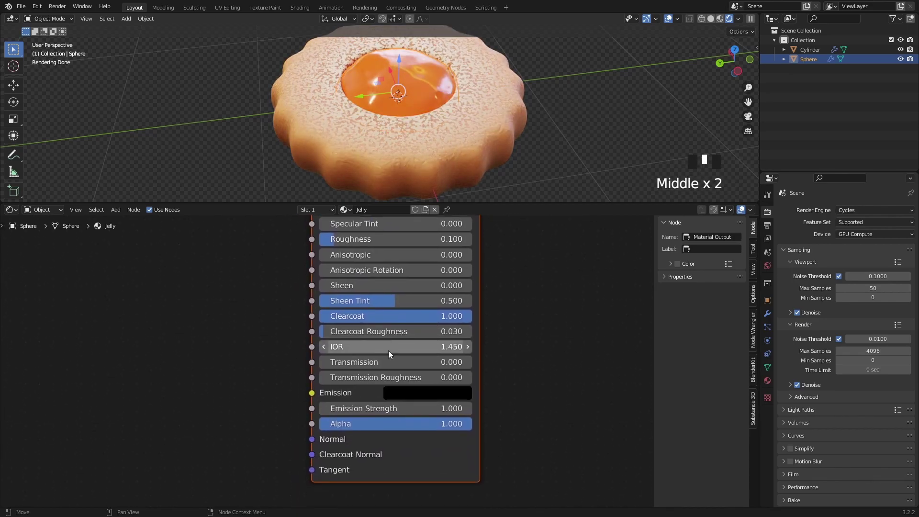
{"action": "scroll", "coordinate": [357, 361], "scroll_direction": "up", "scroll_amount": 2}
{"action": "left_click_drag", "start_coordinate": [357, 361], "coordinate": [497, 364]}
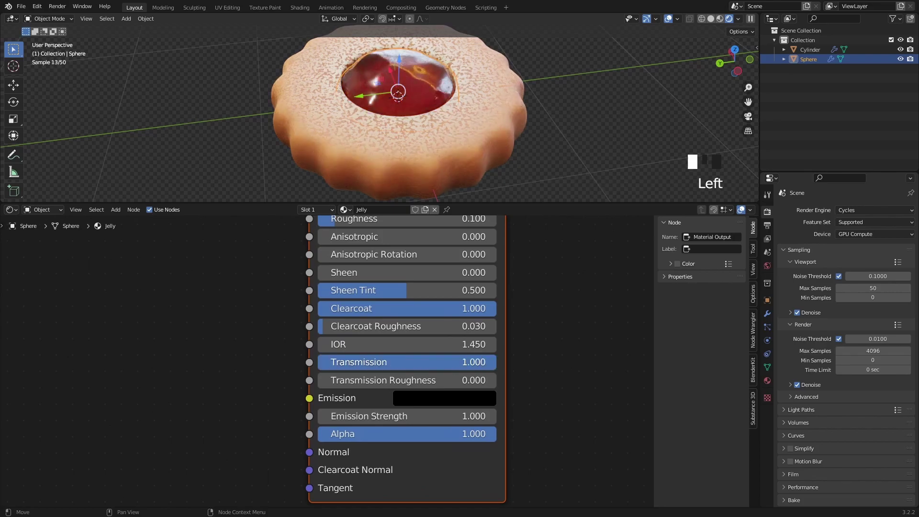
{"action": "double_click", "coordinate": [387, 380]}
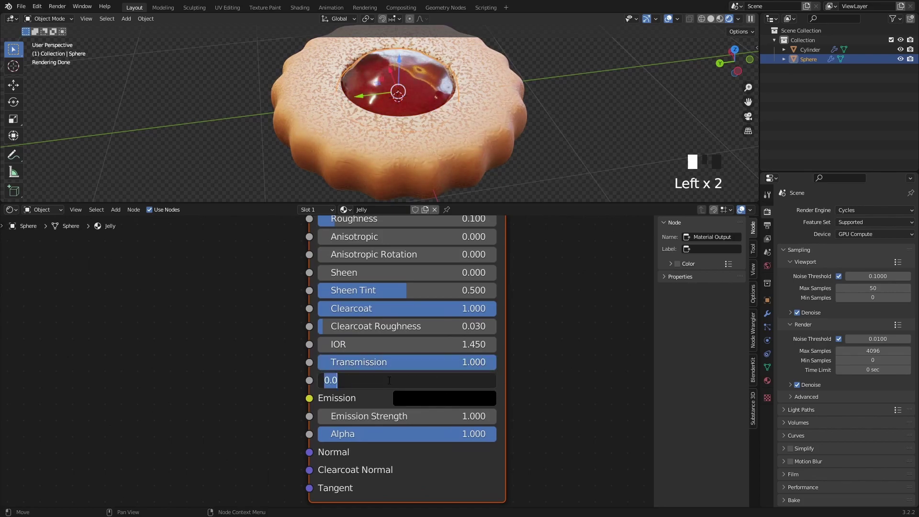
{"action": "type", "text": ".8"}
{"action": "key", "text": "Return"}
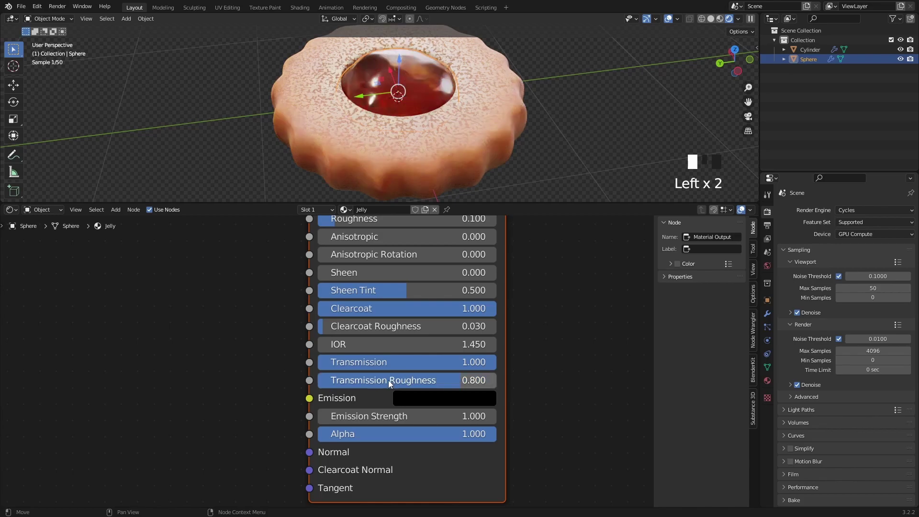
Enlarge the 3D viewport and inspect the finished jam-filled cookie from above and from the side.
{"action": "left_click_drag", "start_coordinate": [576, 205], "coordinate": [576, 317]}
{"action": "mouse_move", "coordinate": [576, 206]}
{"action": "middle_mouse_down", "text": "shift"}
{"action": "mouse_move", "coordinate": [498, 234]}
{"action": "mouse_move", "coordinate": [577, 224]}
{"action": "middle_mouse_up", "text": "shift"}
{"action": "scroll", "coordinate": [584, 235], "scroll_direction": "up", "scroll_amount": 1, "text": "shift"}
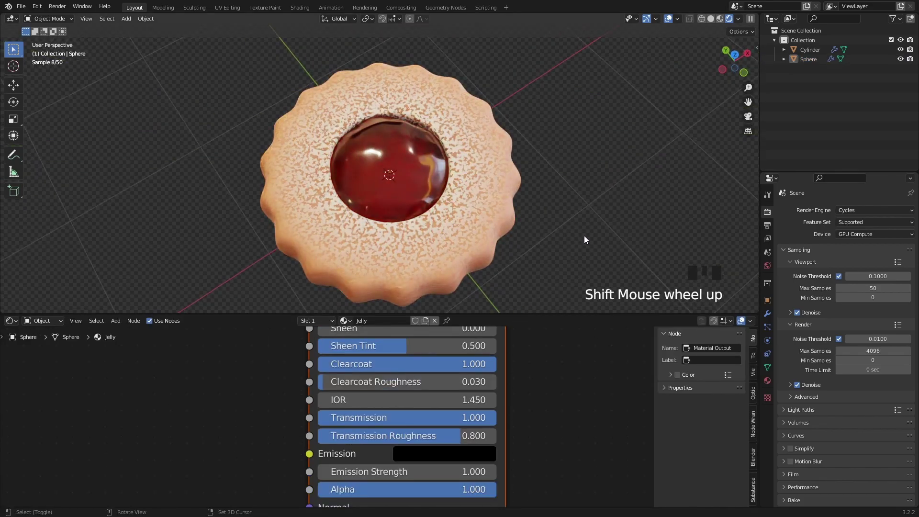
{"action": "middle_click_drag", "start_coordinate": [369, 222], "coordinate": [535, 208], "text": "shift"}
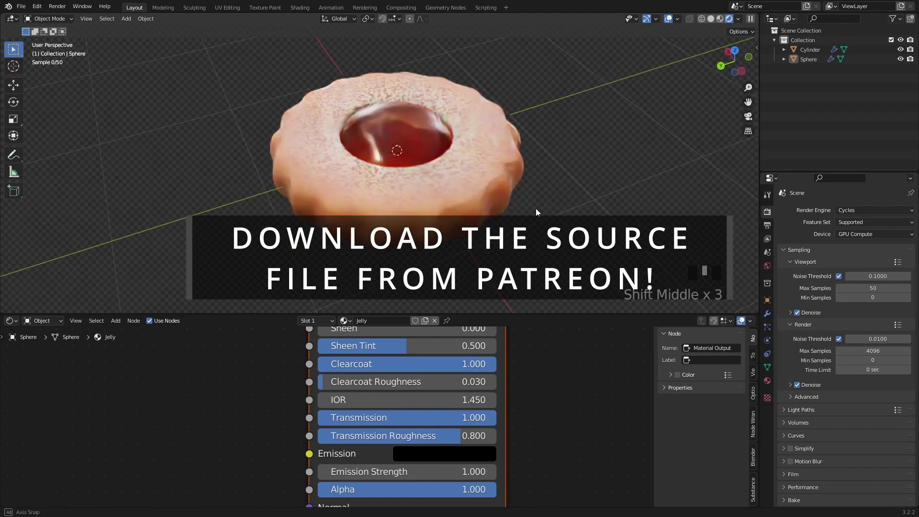
{"action": "left_click_drag", "start_coordinate": [533, 314], "coordinate": [534, 381]}
{"action": "middle_click", "coordinate": [529, 262]}
{"action": "scroll", "coordinate": [644, 258], "scroll_direction": "up", "scroll_amount": 2}
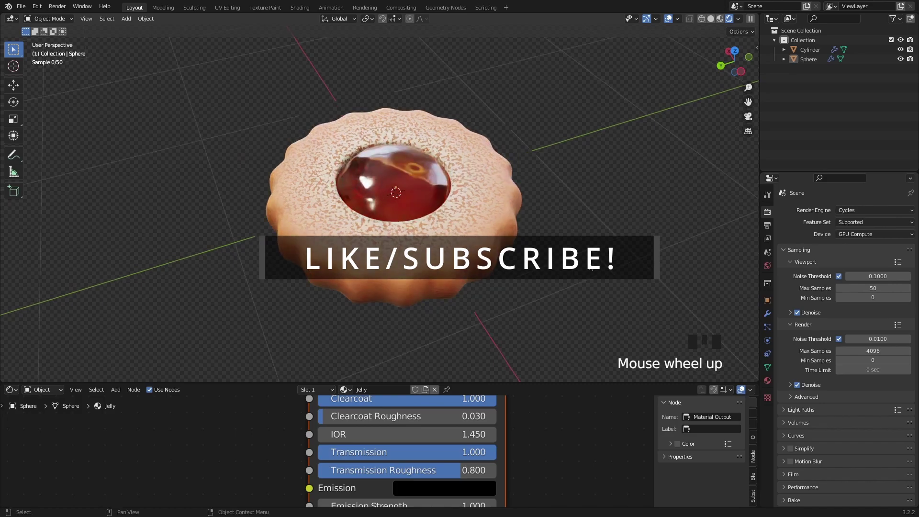